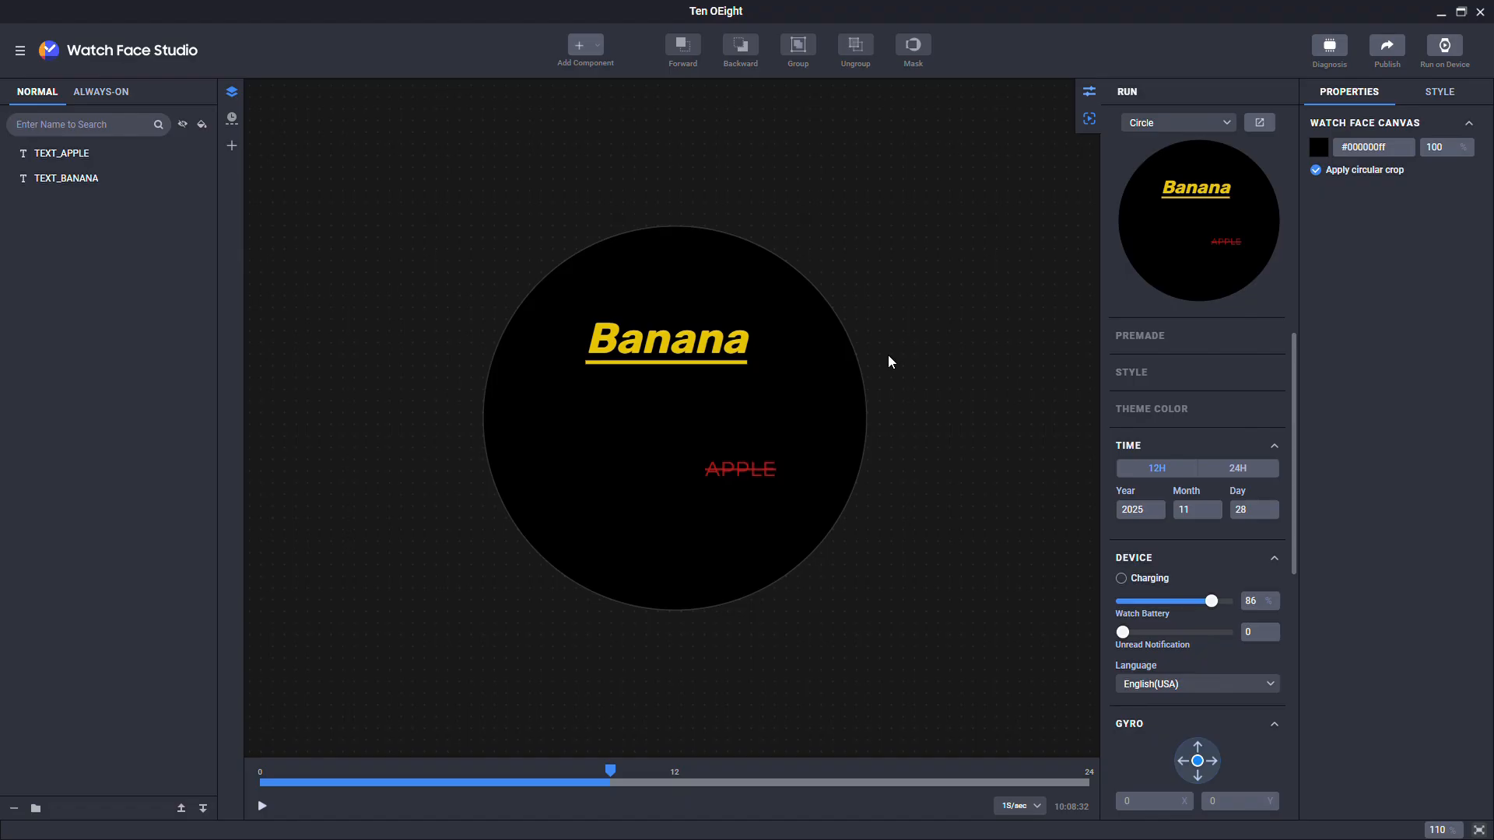
# Step: Show the main menu's File submenu with its Export Encrypted Project option
pyautogui.click(21, 51)
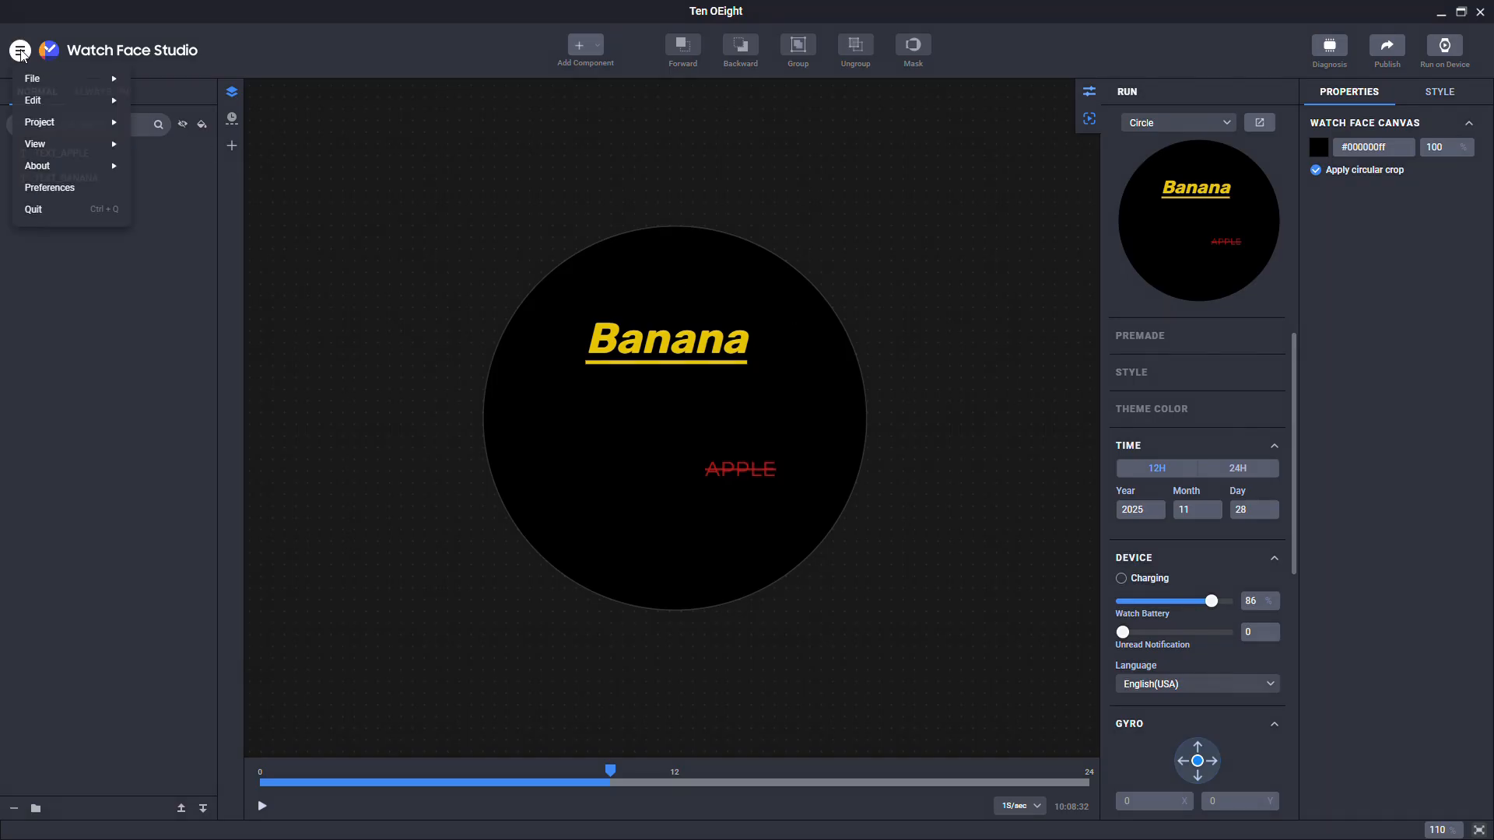
pyautogui.moveTo(120, 80)
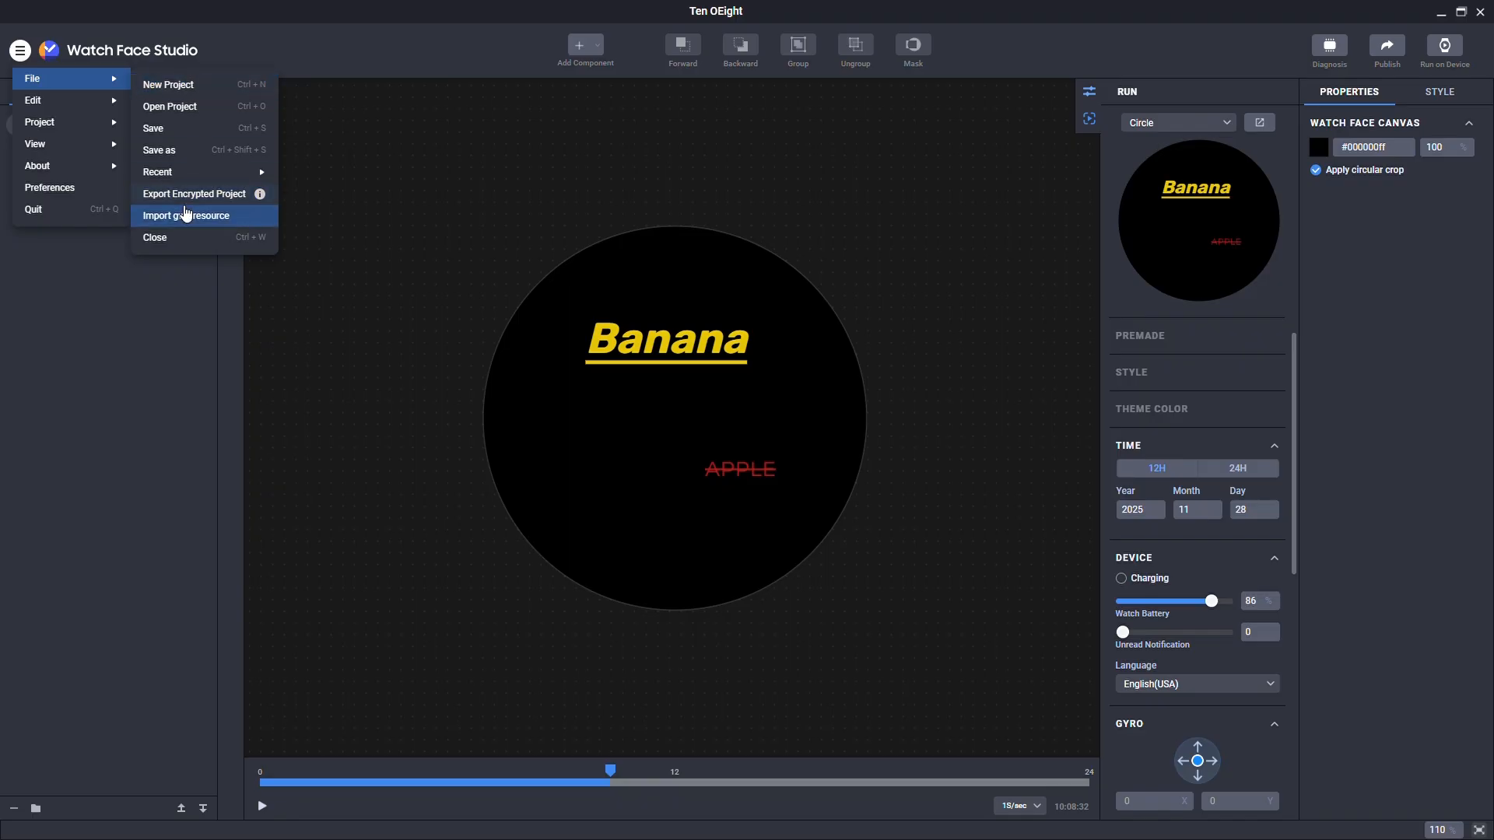
# Step: Export an encrypted Ten OEight_Locked copy with an entered and confirmed password, then dismiss the notice
pyautogui.click(226, 200)
pyautogui.write('•••')
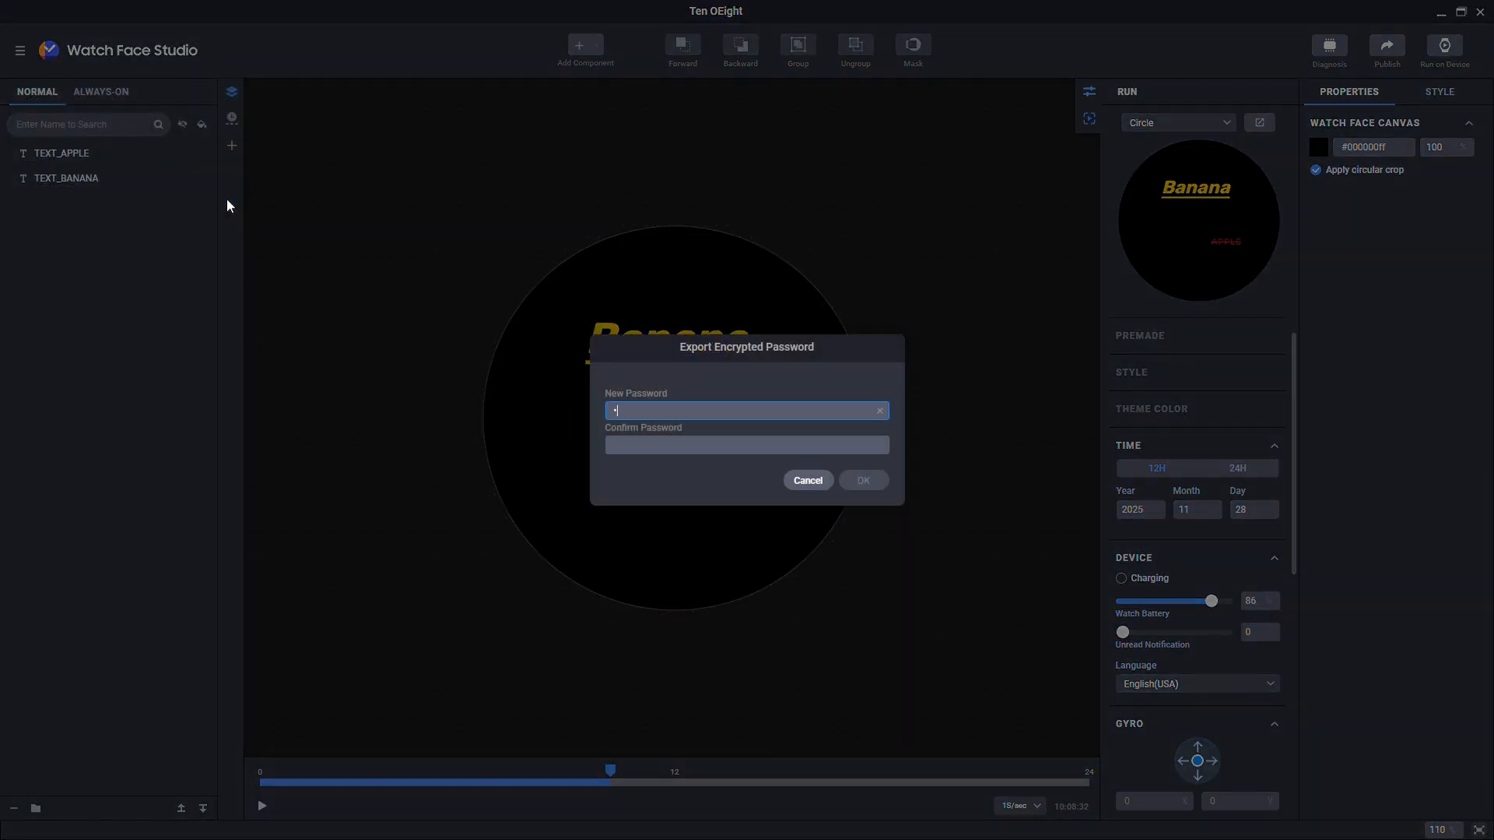
pyautogui.press('Tab')
pyautogui.write('•••')
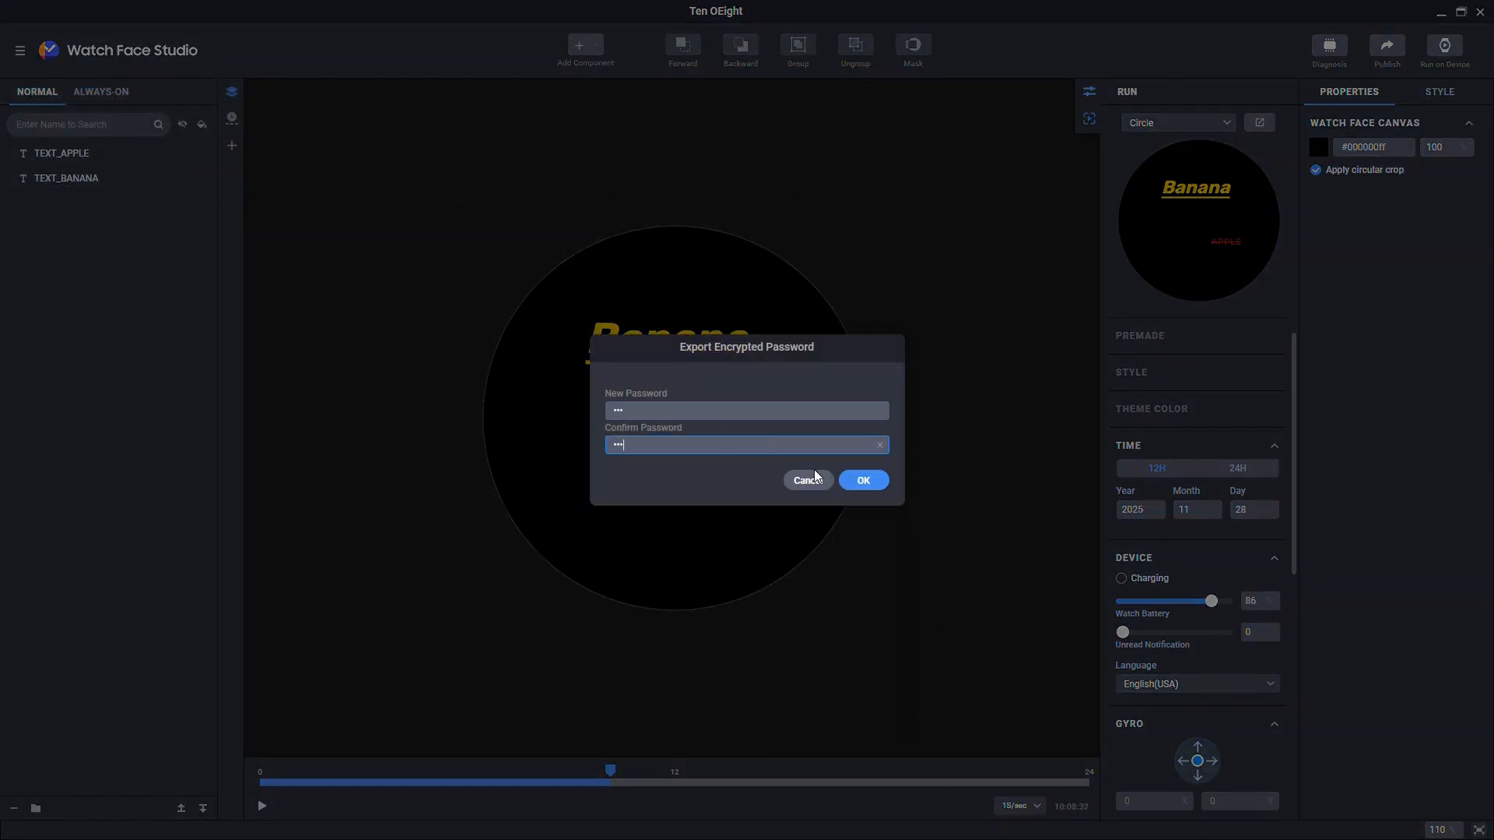
pyautogui.click(856, 481)
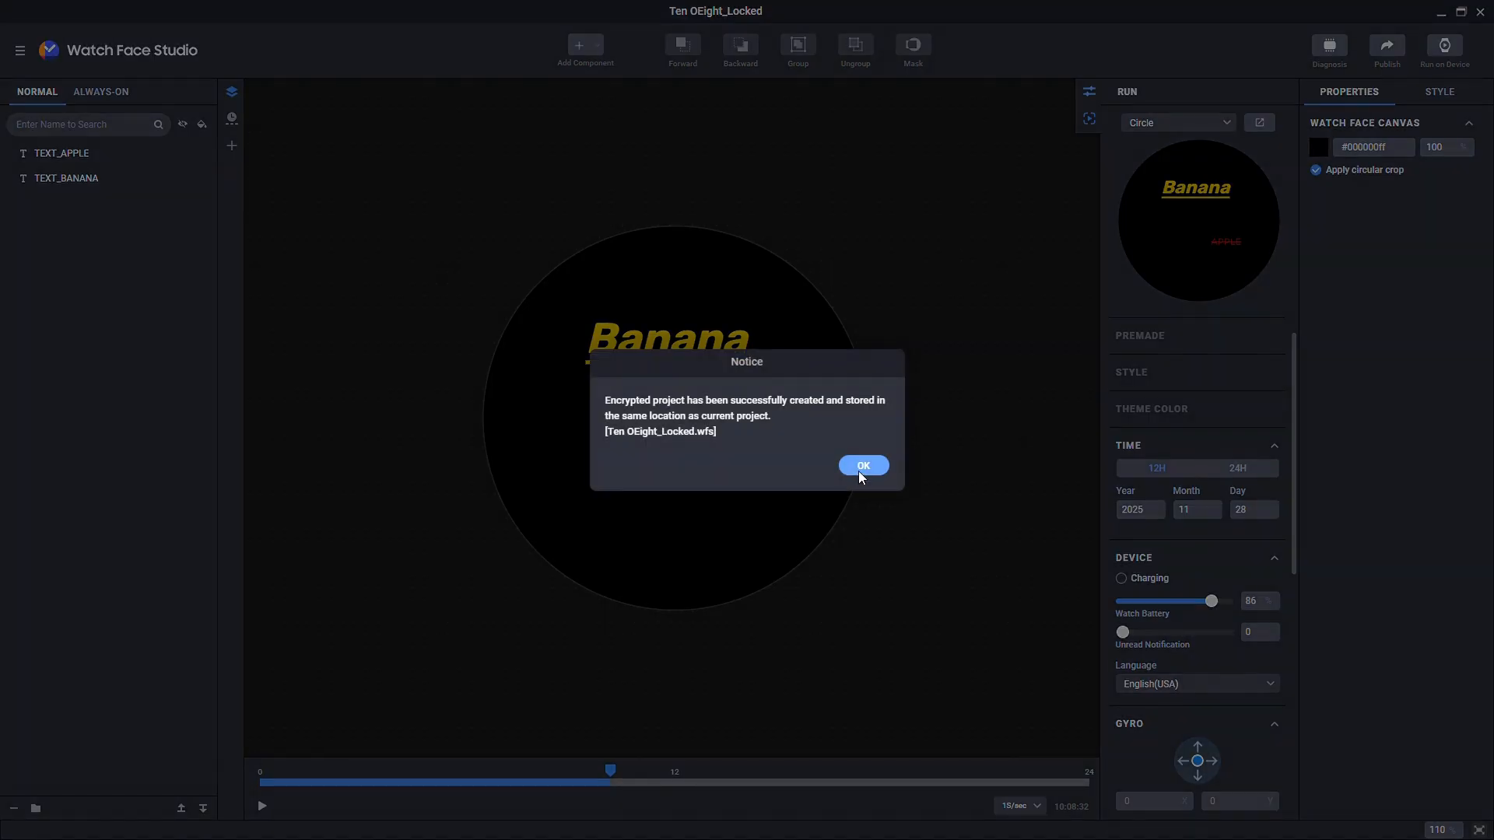
pyautogui.click(862, 466)
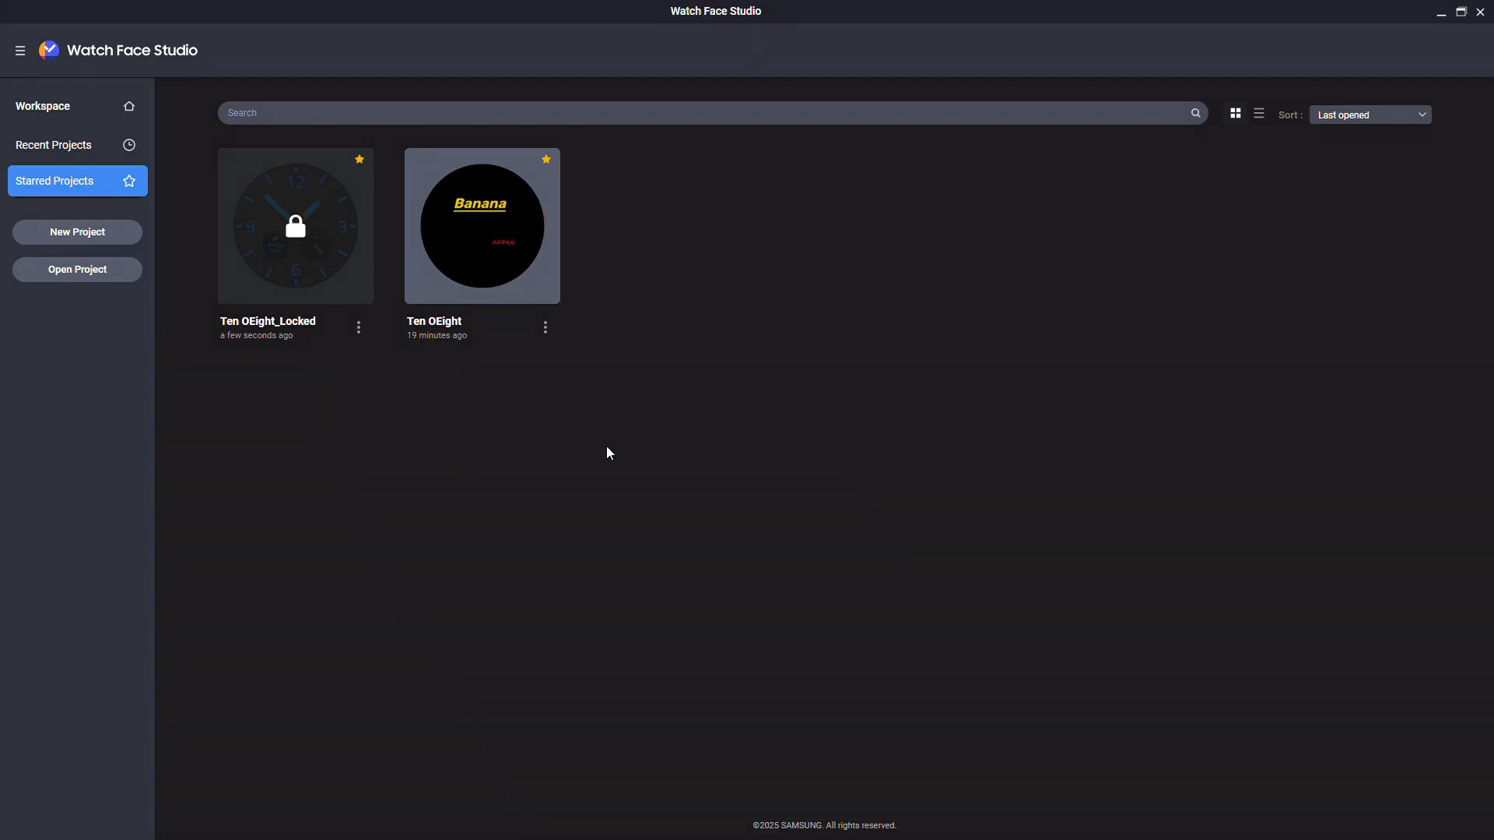
# Step: Open Ten OEight_Locked with its password, then view its File submenu options
pyautogui.click(303, 238)
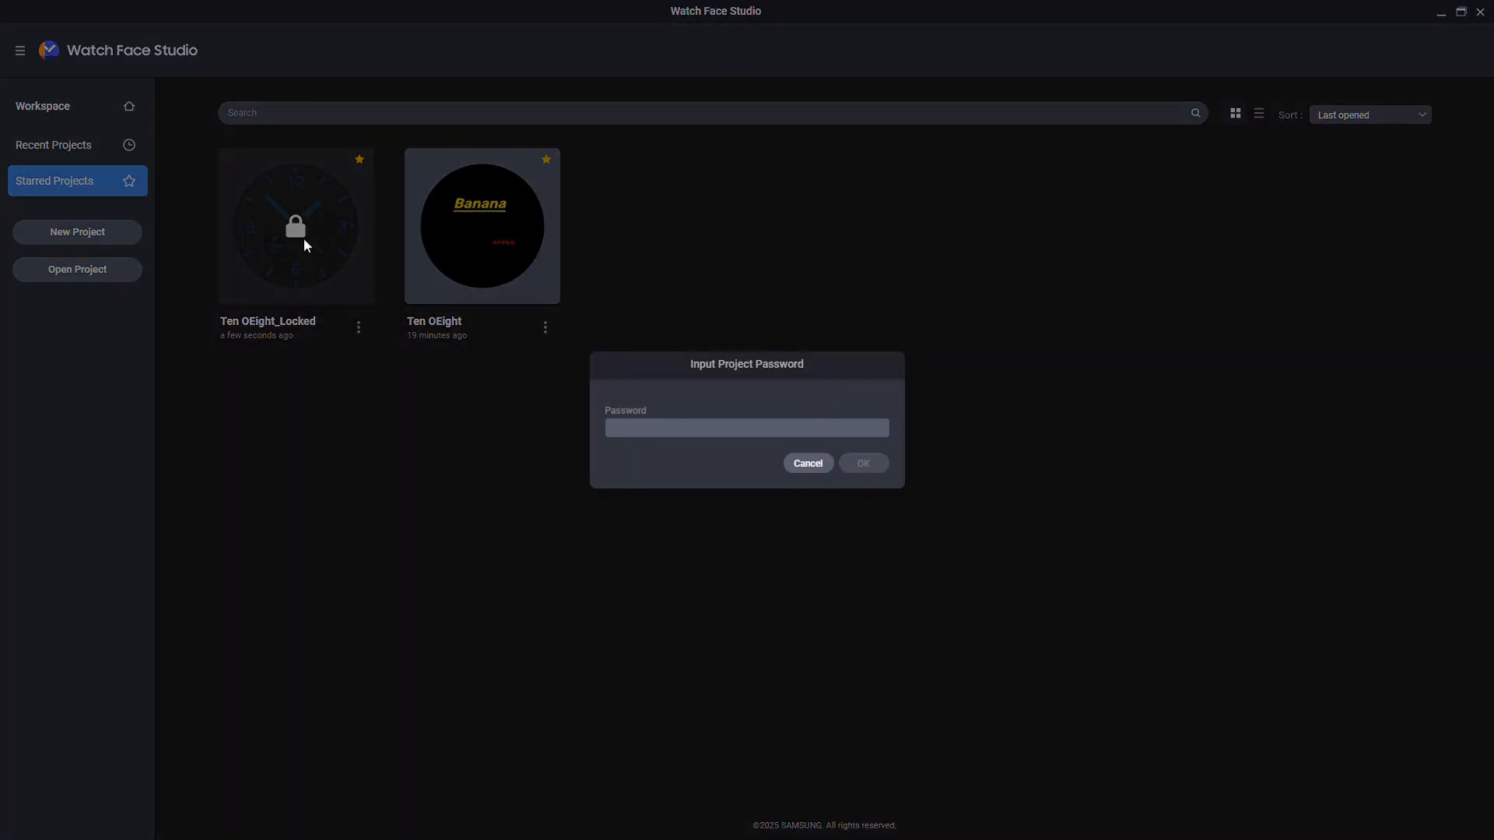
pyautogui.click(674, 434)
pyautogui.write('123')
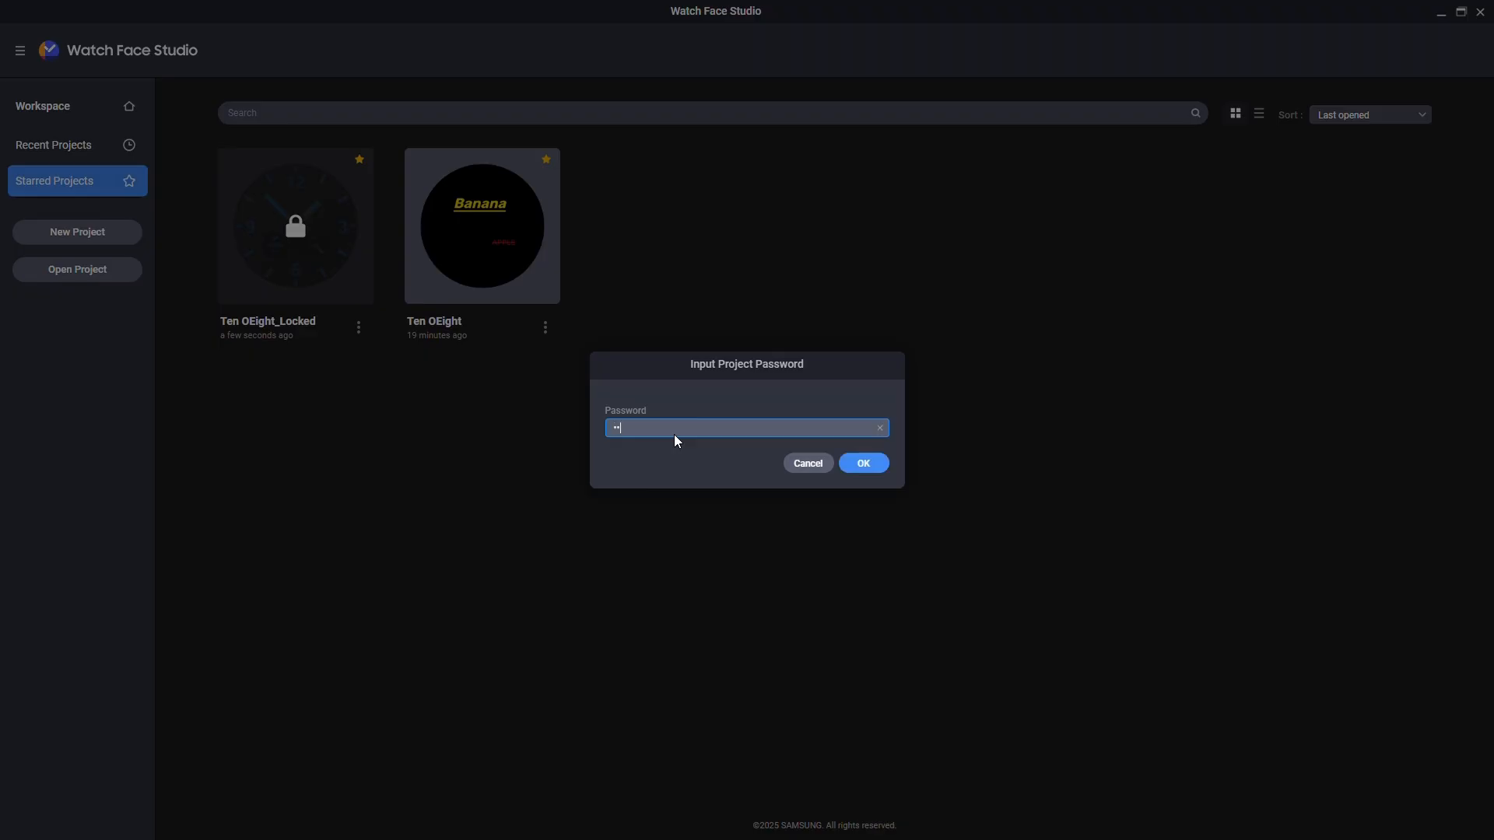
pyautogui.click(885, 465)
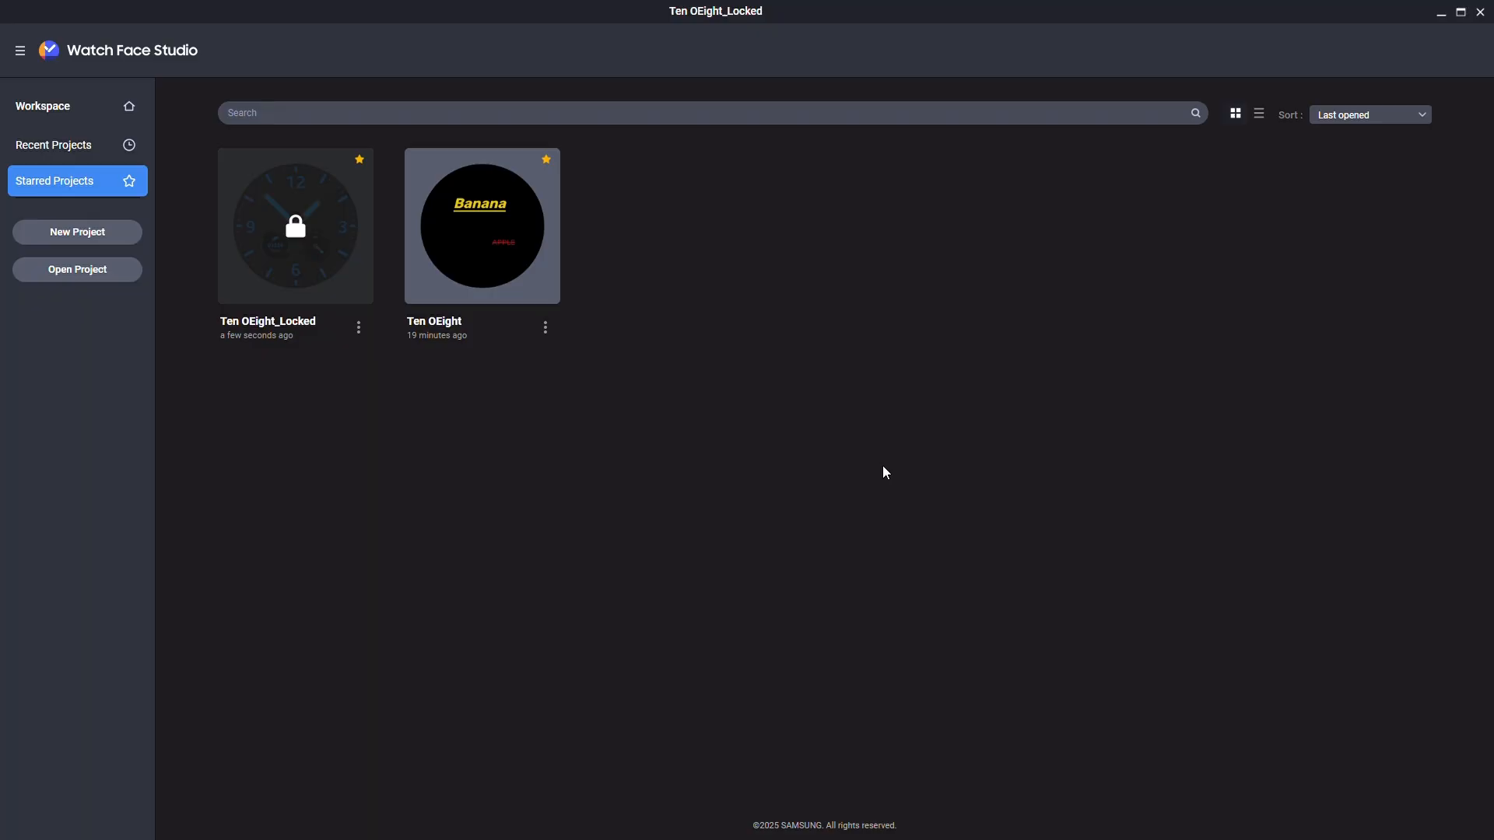
pyautogui.click(19, 50)
pyautogui.moveTo(99, 79)
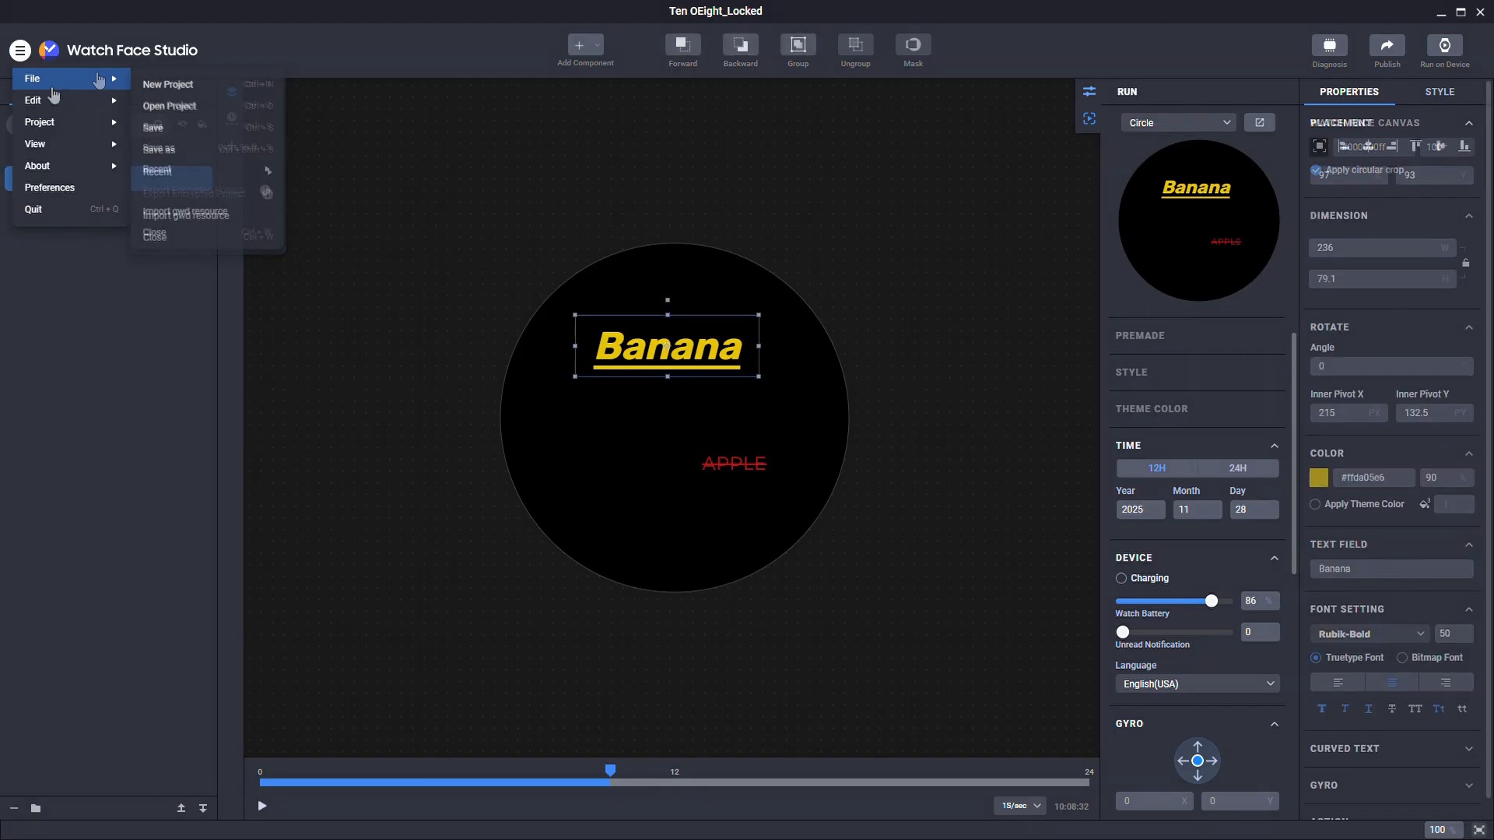
# Step: Show the Edit submenu with Style Copy for the TEXT_BANANA element
pyautogui.moveTo(70, 105)
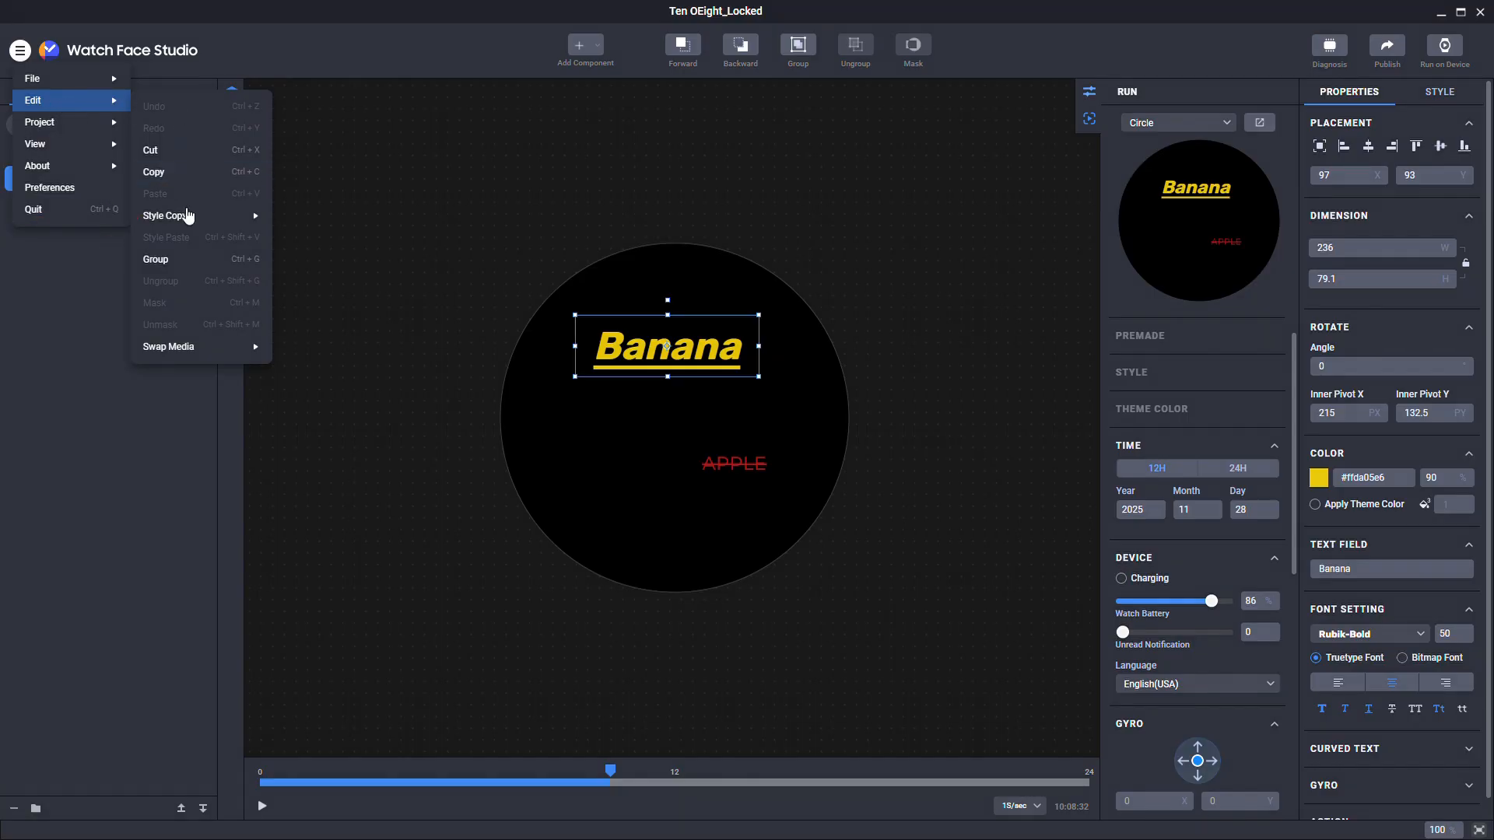
# Step: Copy TEXT_BANANA's style, paste it onto TEXT_APPLE, then undo the paste
pyautogui.moveTo(187, 216)
pyautogui.click(294, 220)
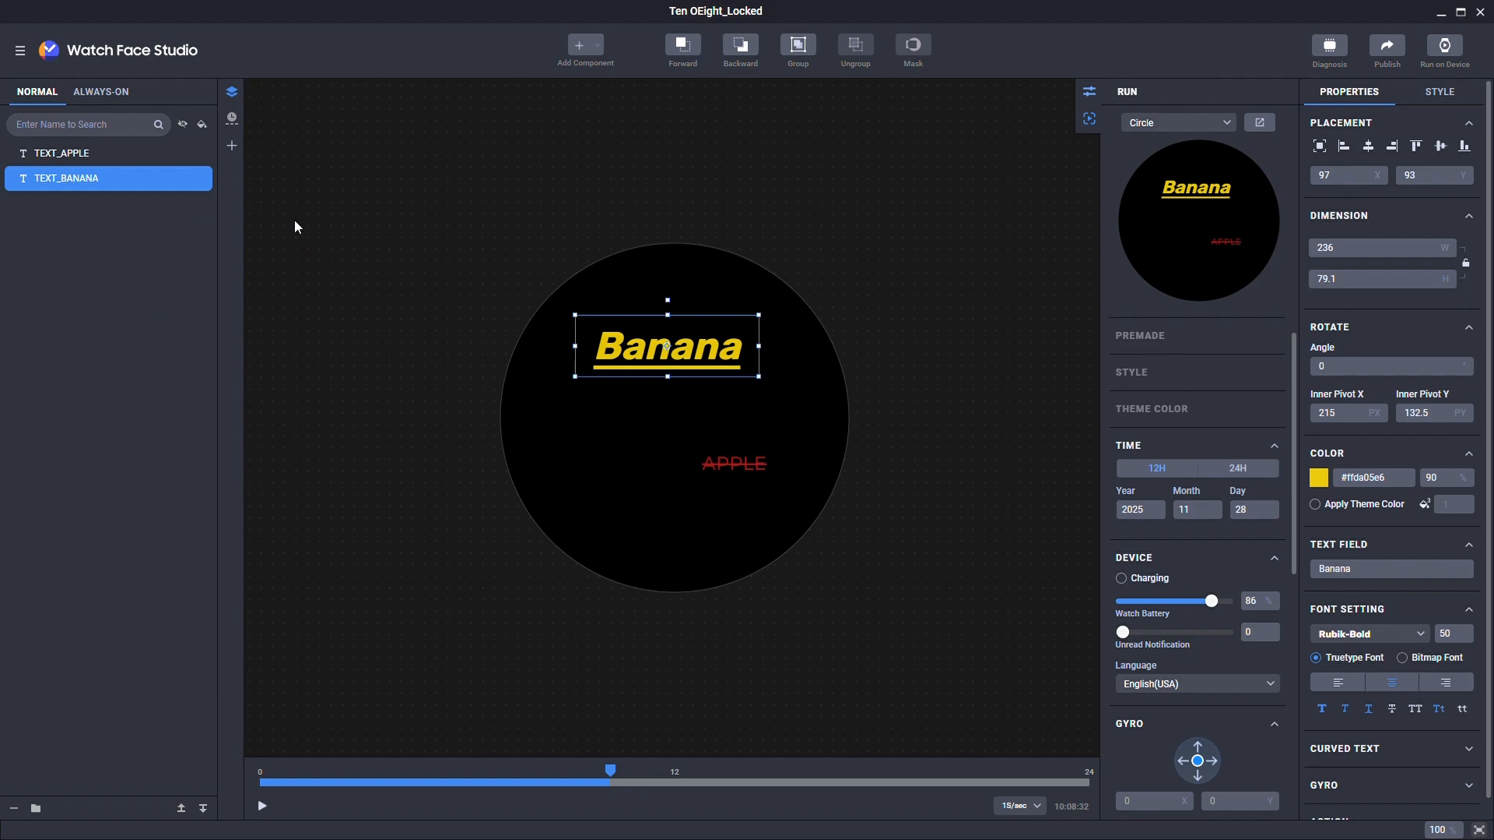
pyautogui.click(94, 158)
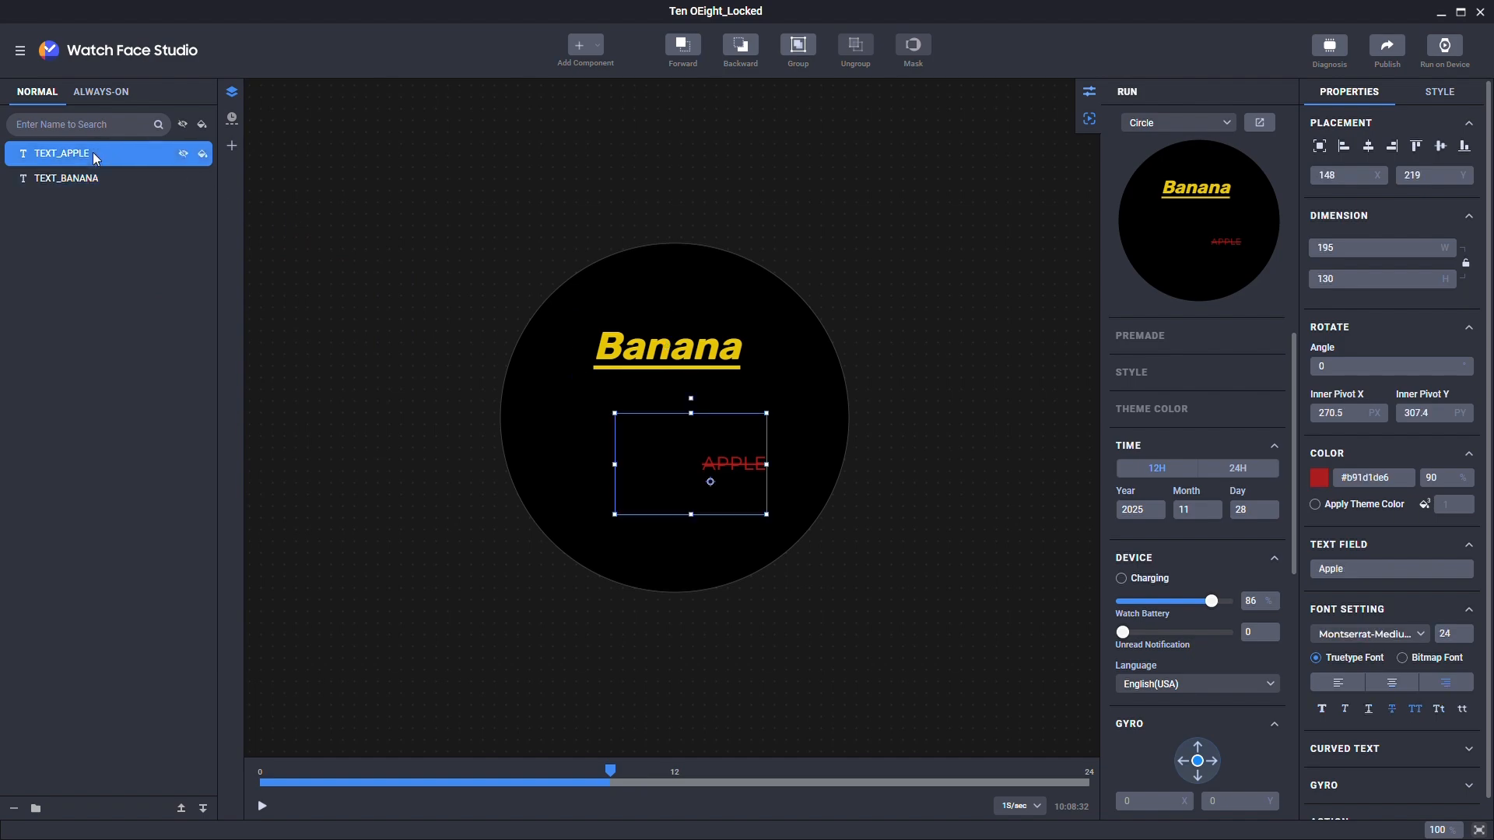
pyautogui.click(19, 51)
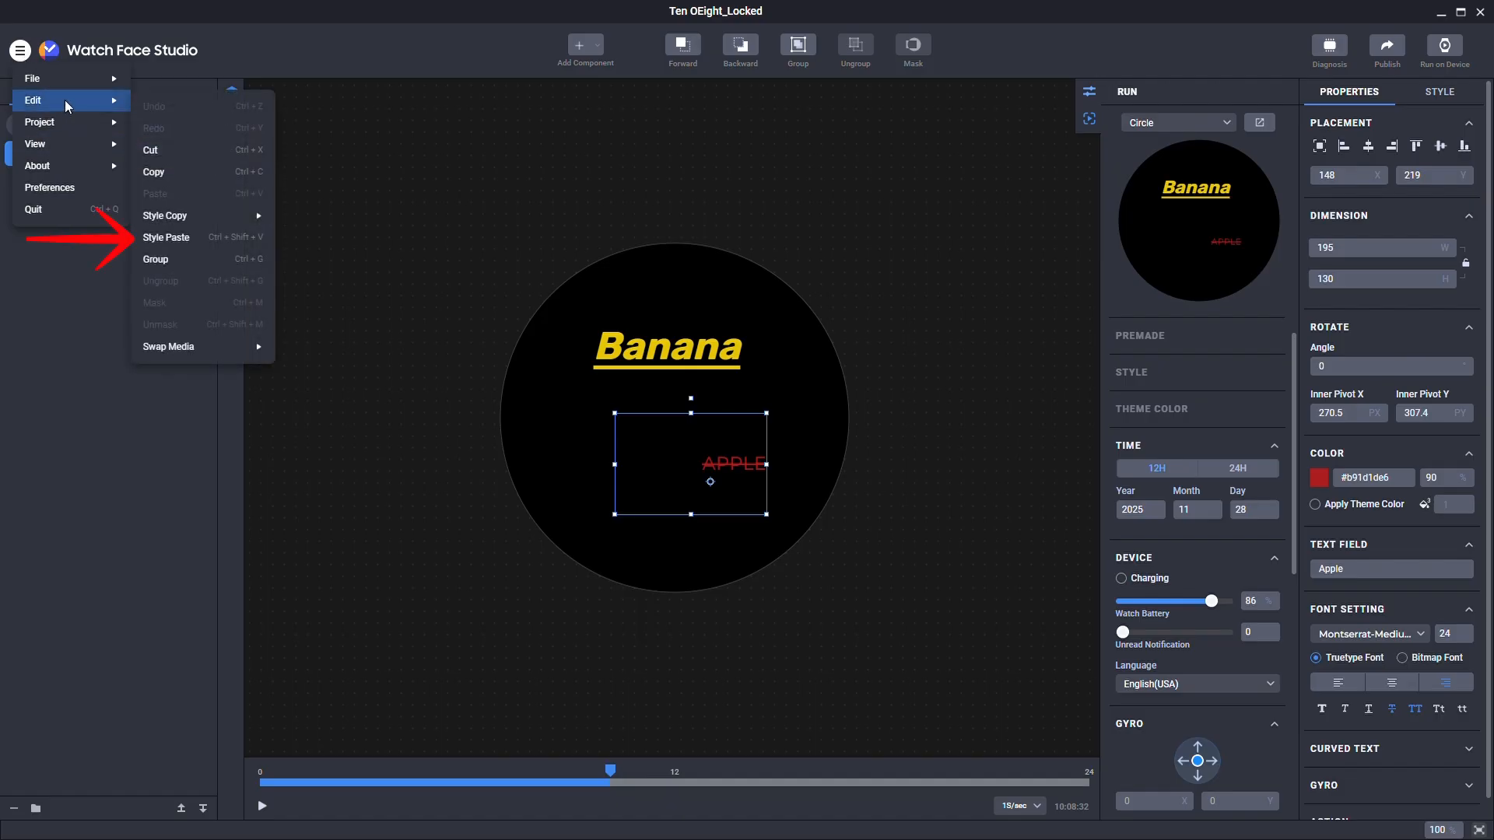
pyautogui.click(196, 234)
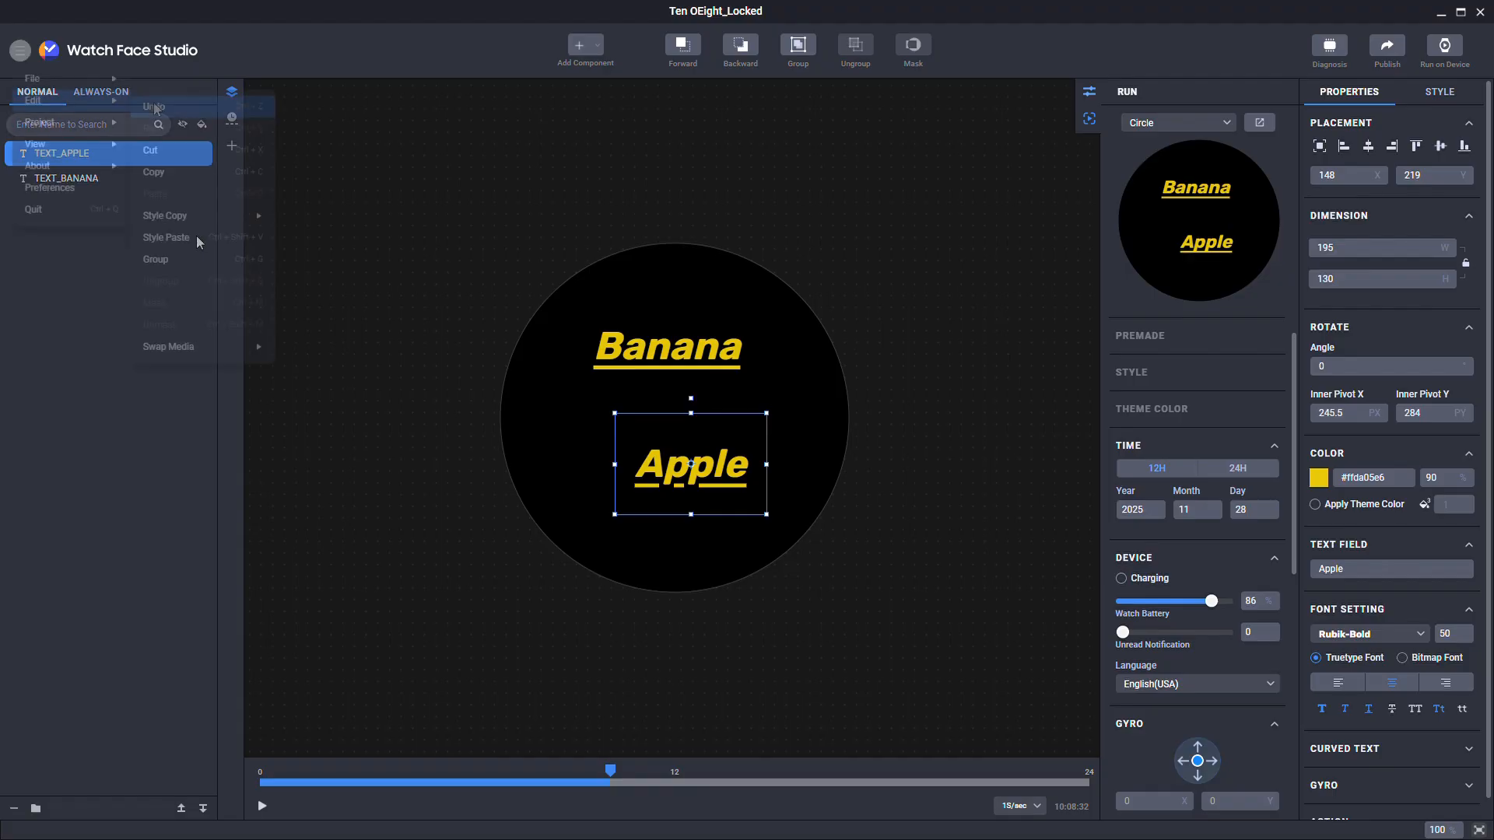
pyautogui.click(153, 102)
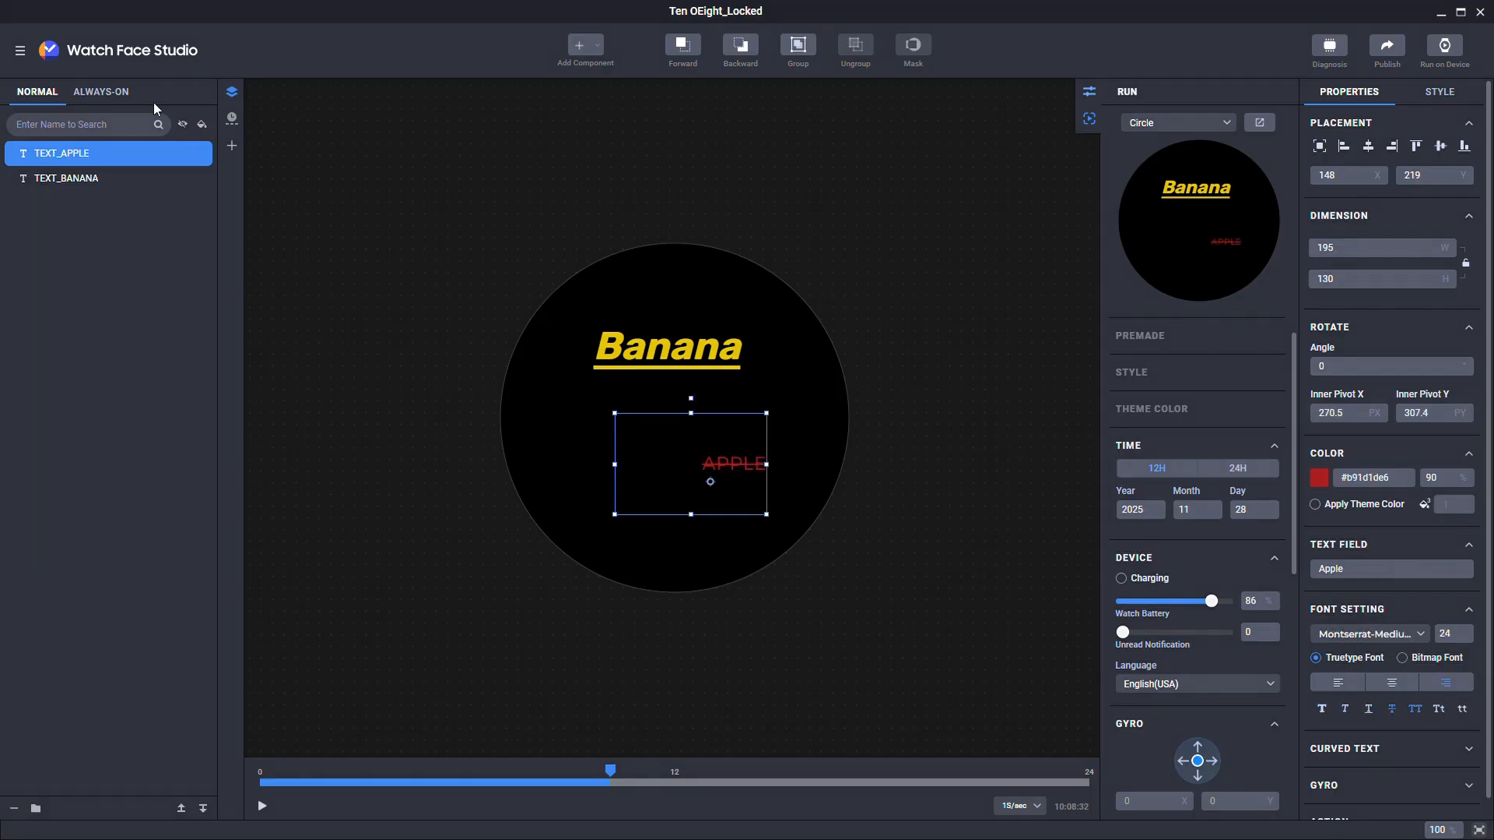
# Step: Uncheck Color in the Style Copy options and copy TEXT_BANANA's style
pyautogui.click(95, 179)
pyautogui.click(21, 50)
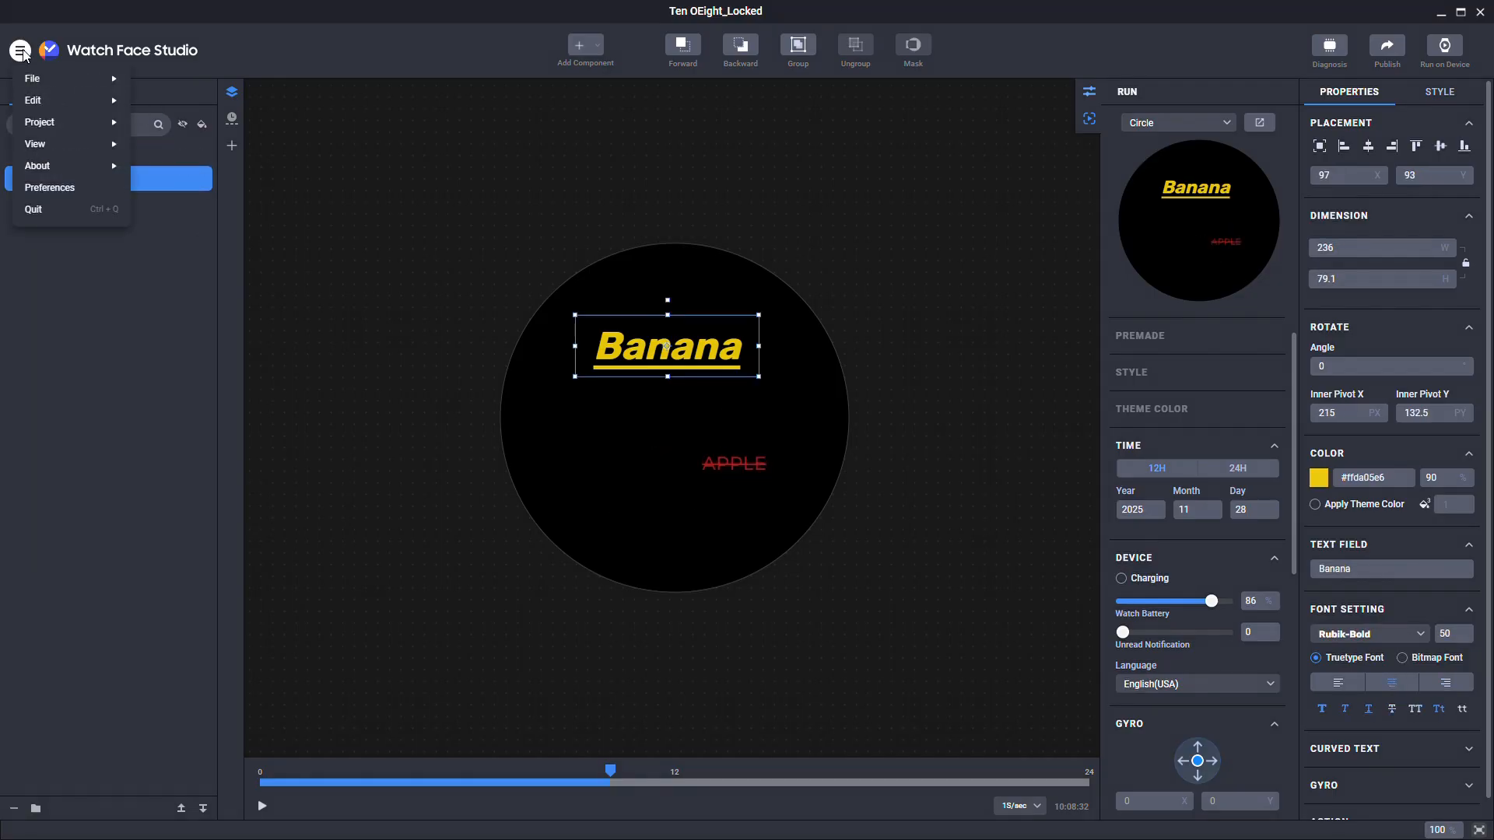
pyautogui.moveTo(42, 102)
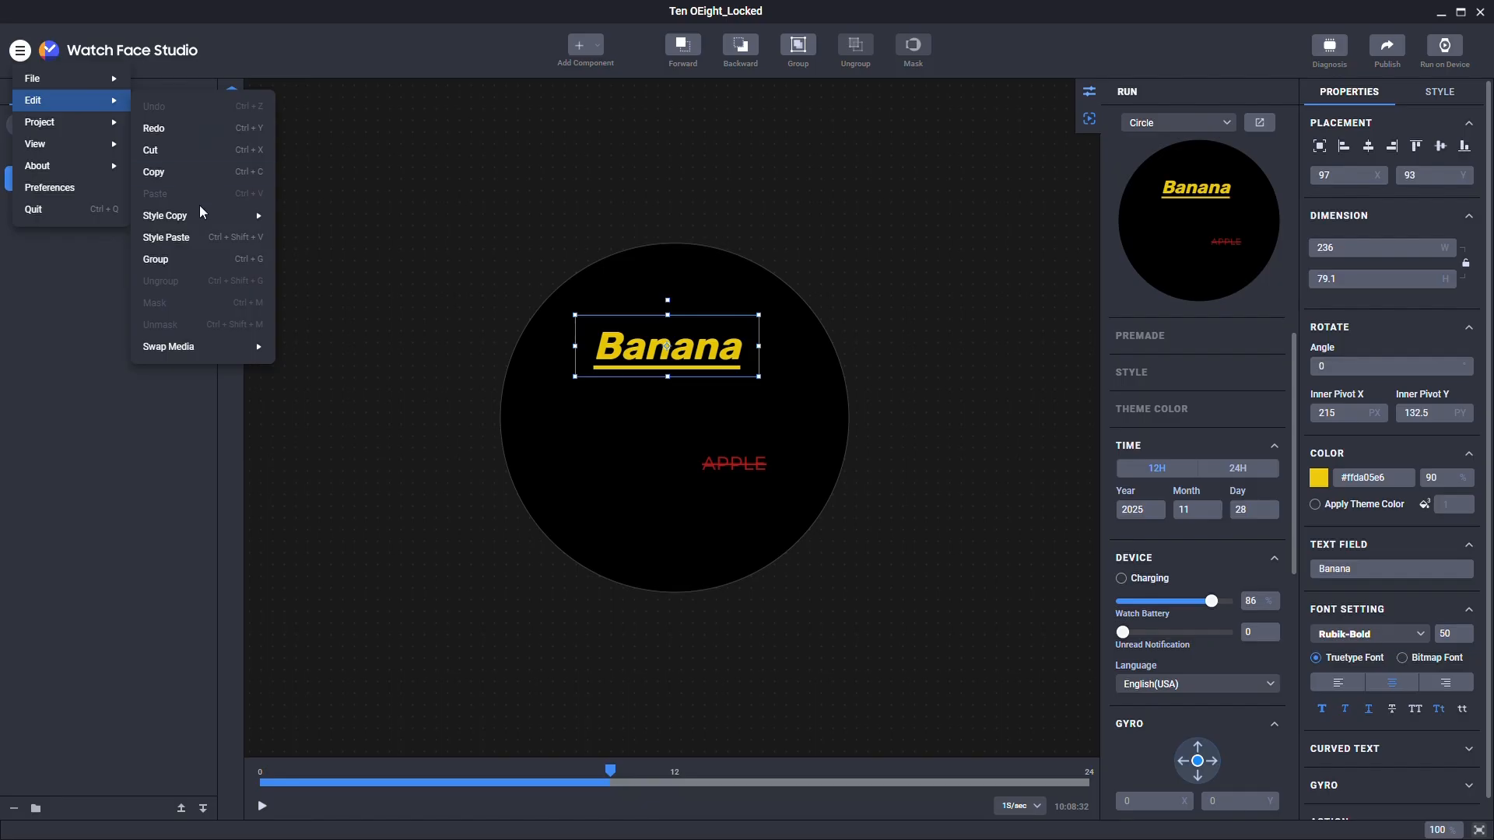
pyautogui.moveTo(199, 214)
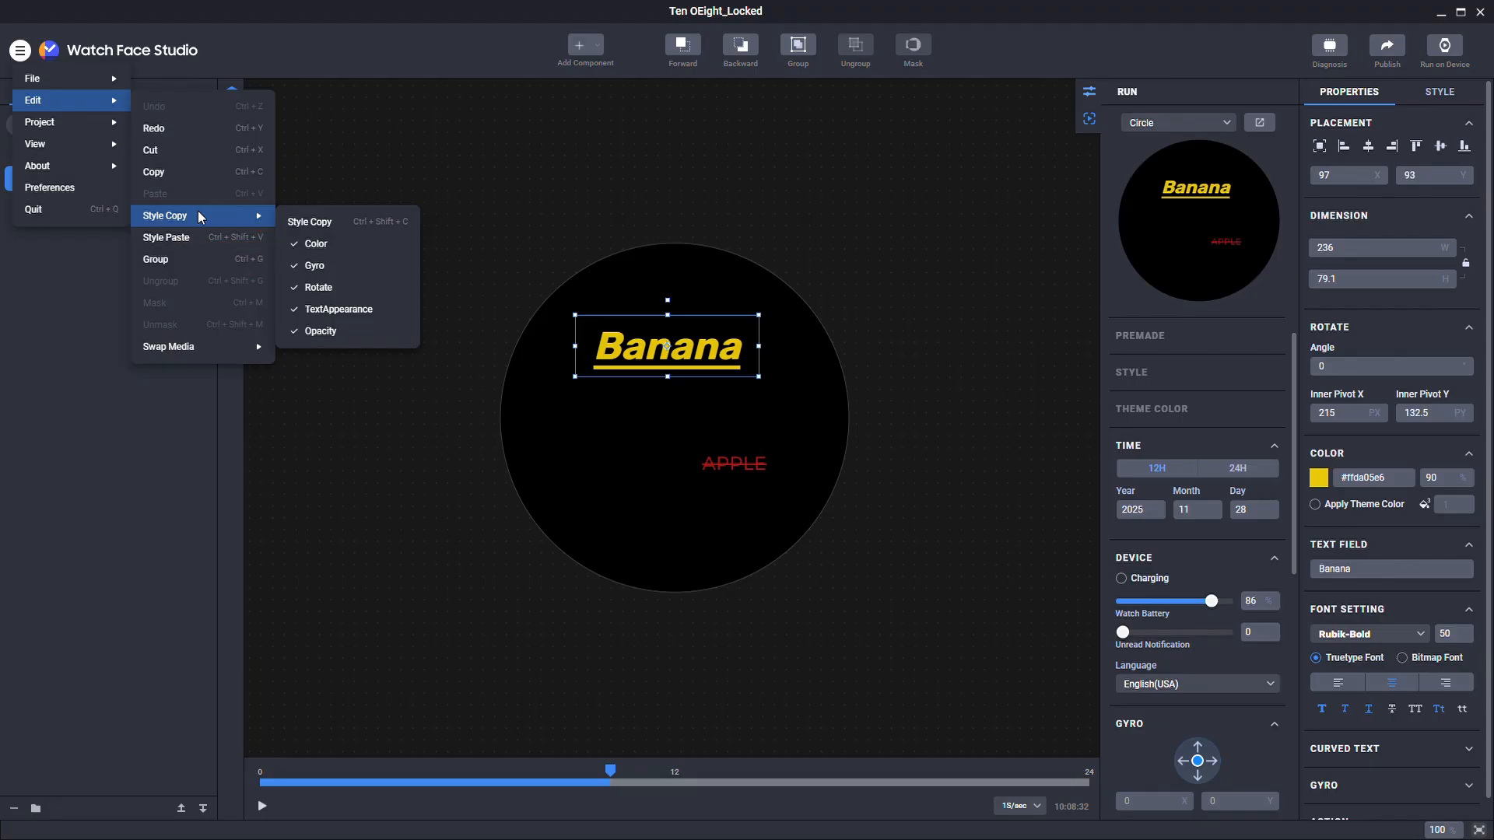
pyautogui.click(310, 246)
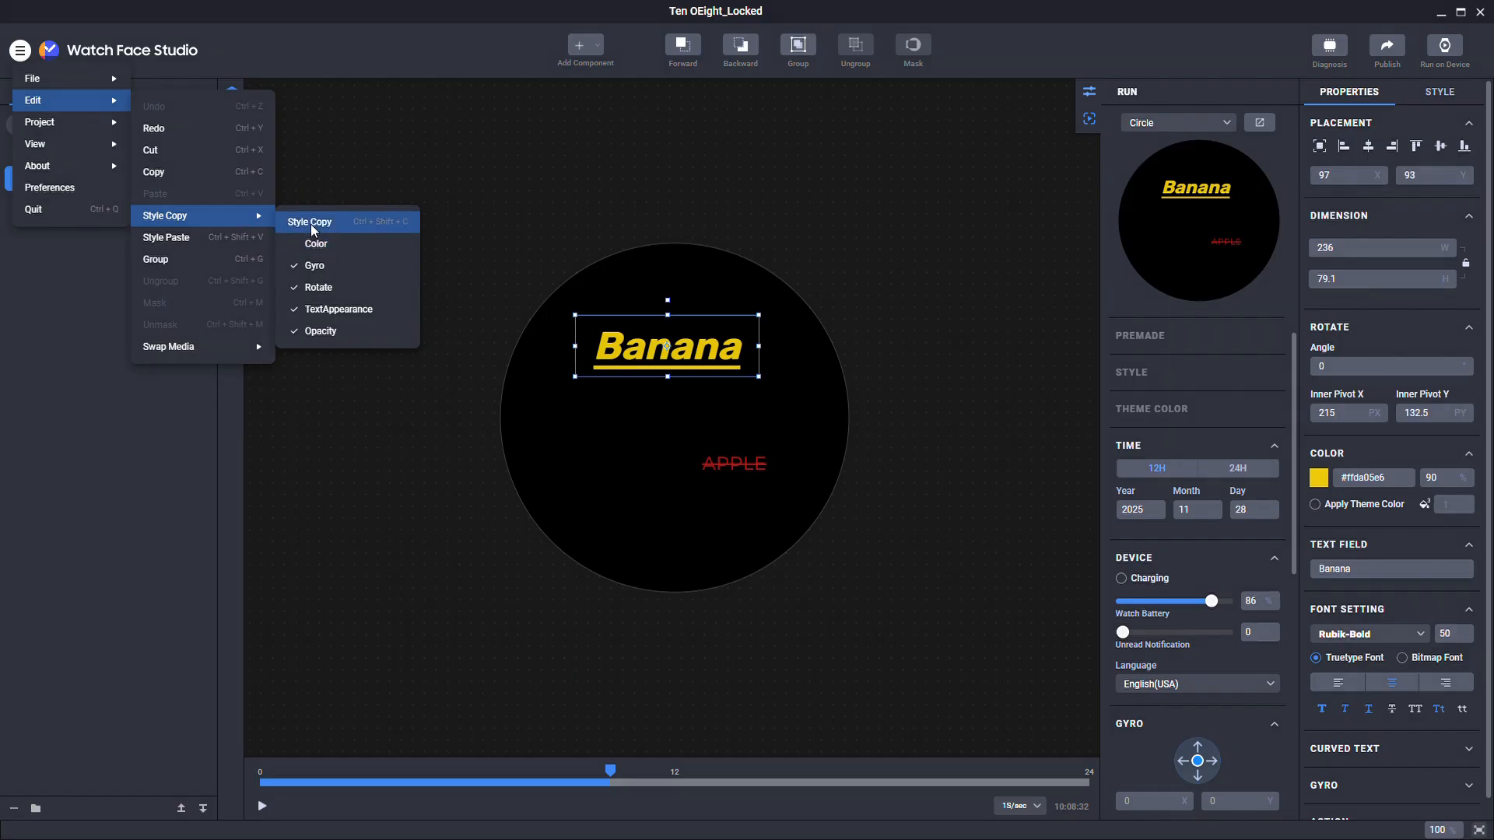
pyautogui.click(311, 228)
# Step: Paste the colourless style onto TEXT_APPLE, making it red Rubik-Bold 50
pyautogui.click(88, 153)
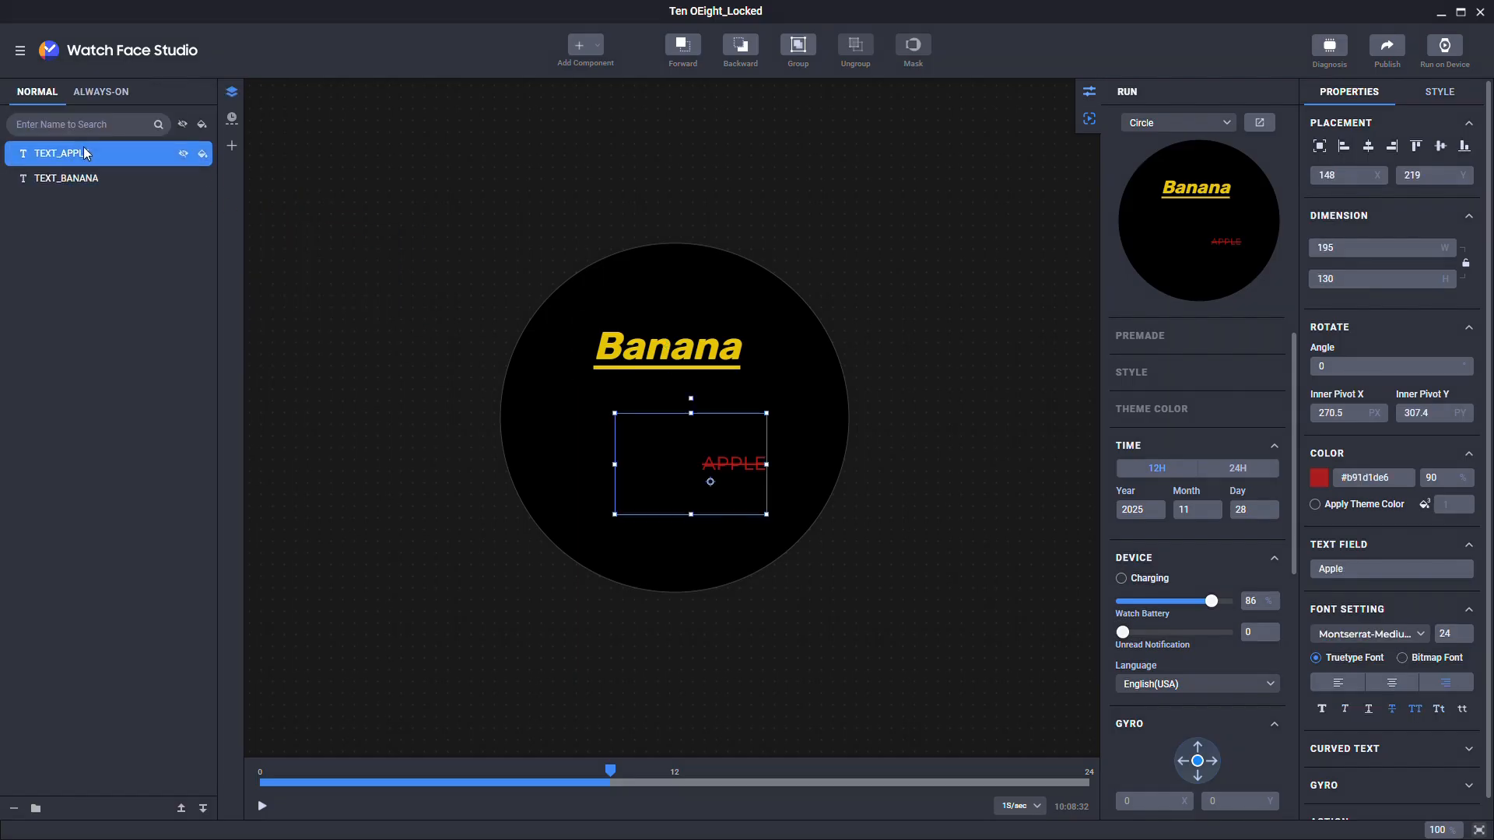
pyautogui.click(21, 52)
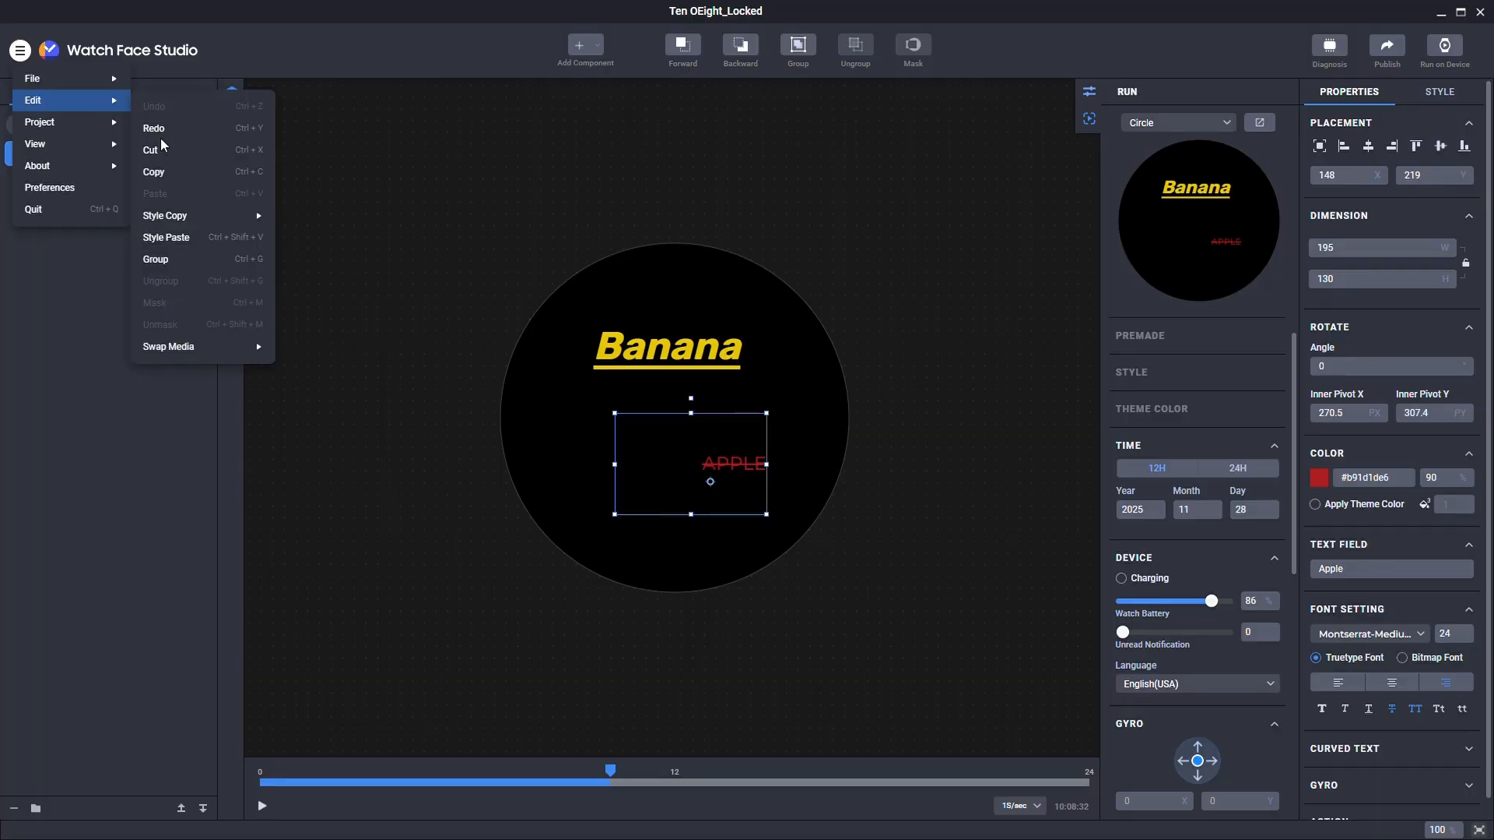
pyautogui.click(167, 237)
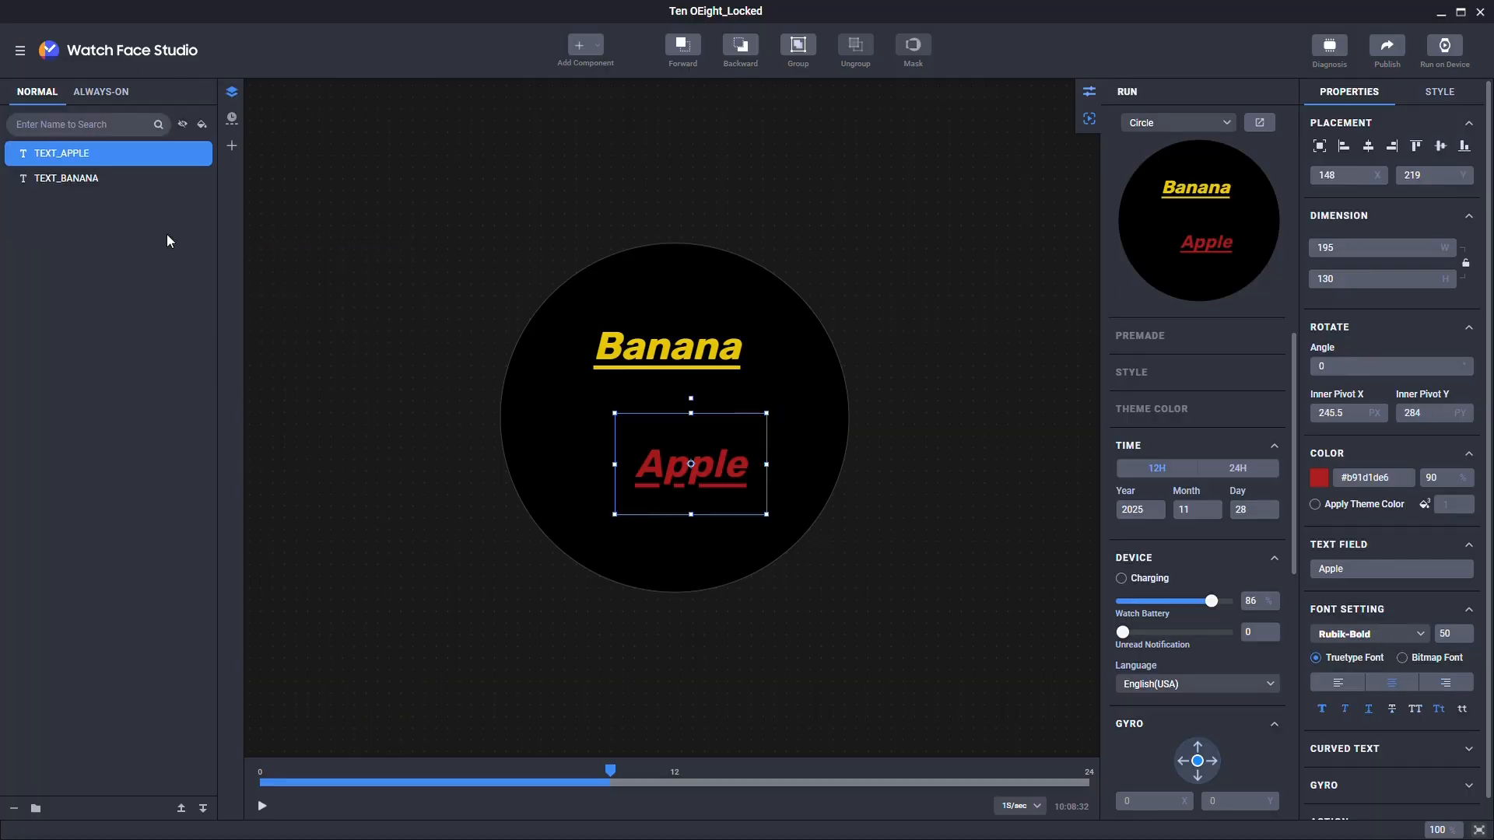
pyautogui.click(20, 52)
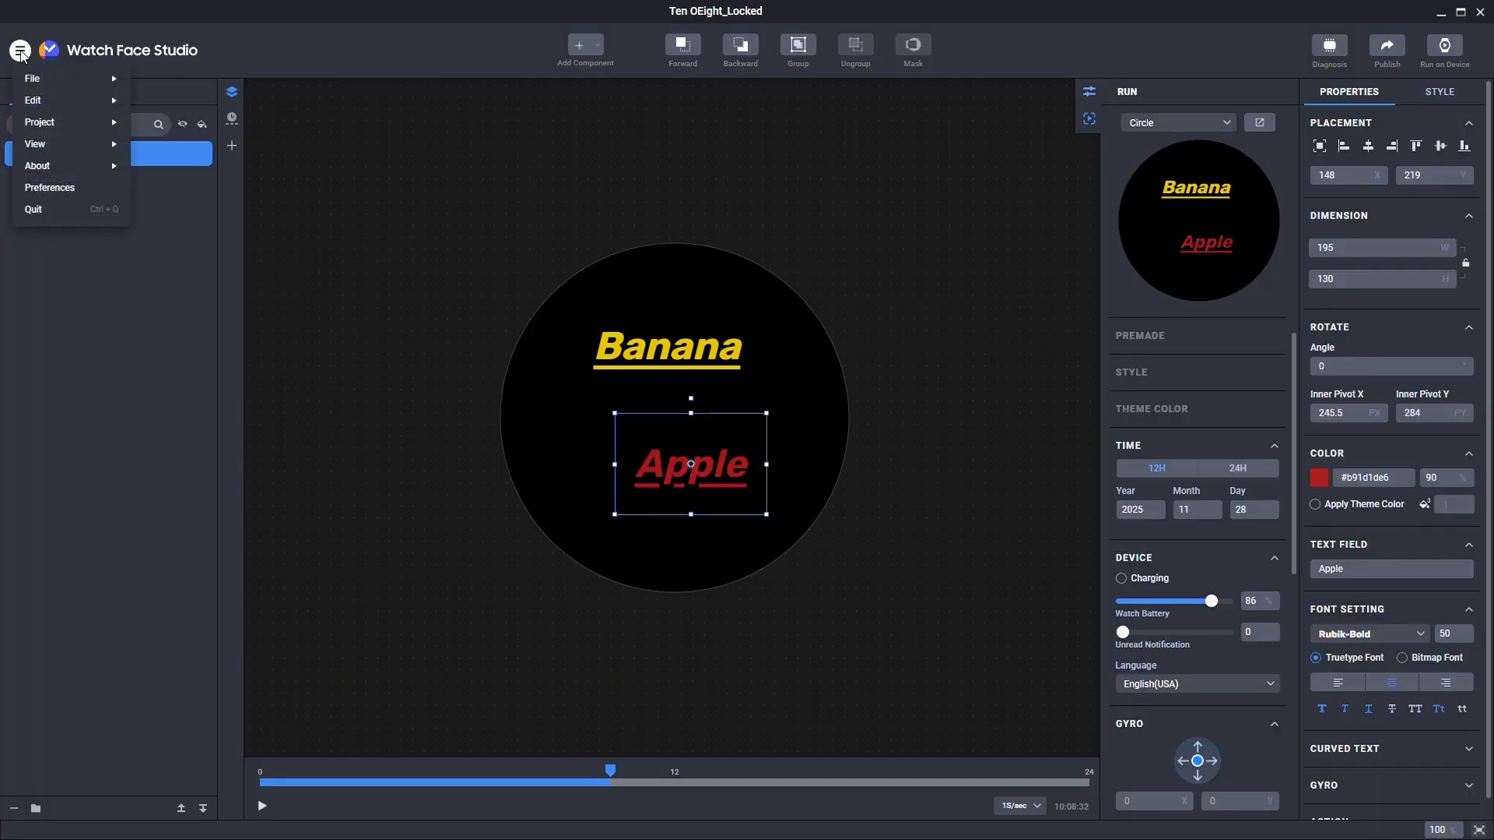
pyautogui.moveTo(58, 127)
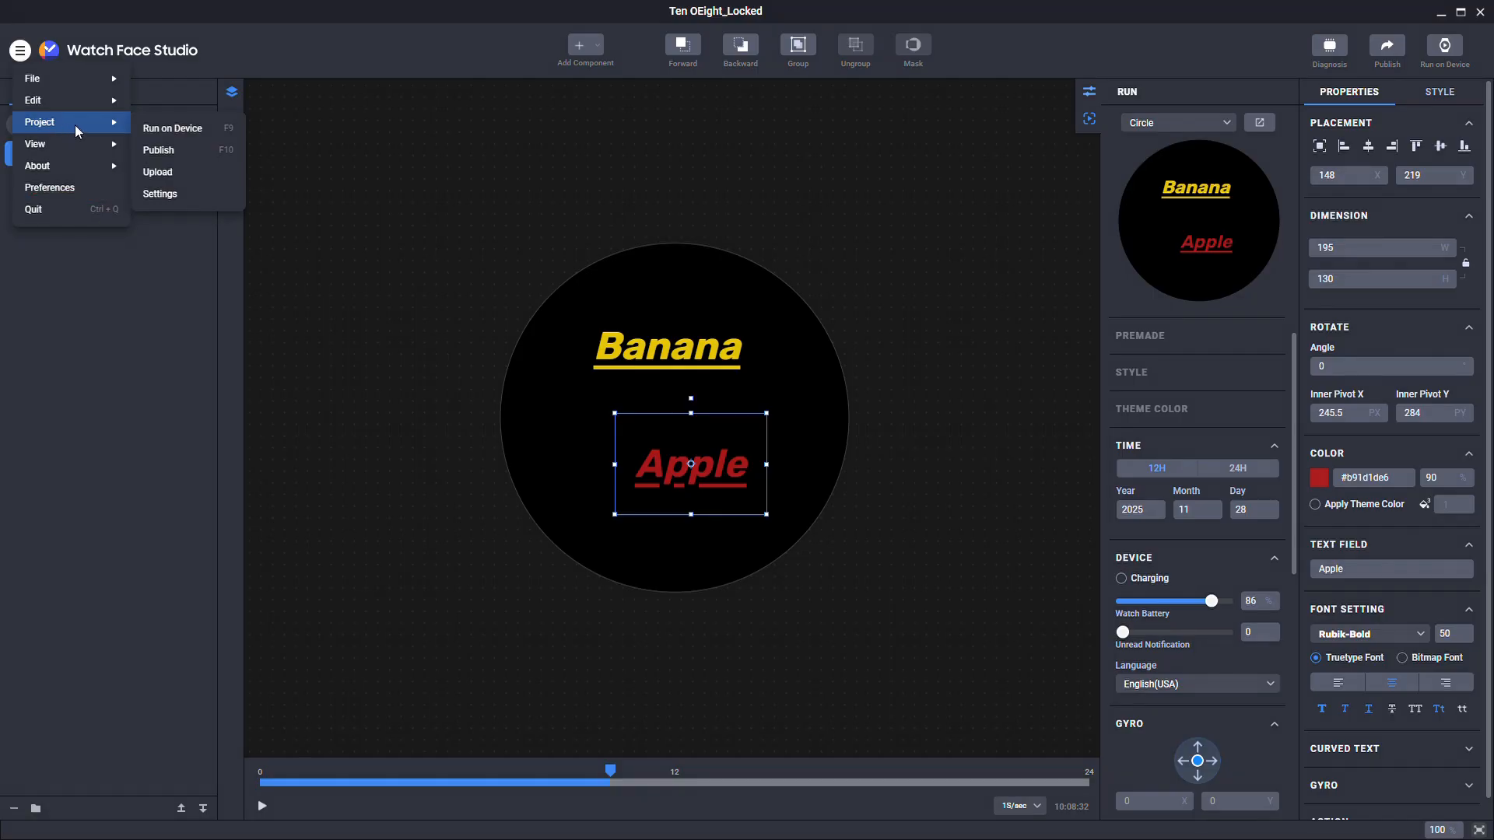
# Step: In project Settings, change the package name suffix to .watchface.teo
pyautogui.click(163, 190)
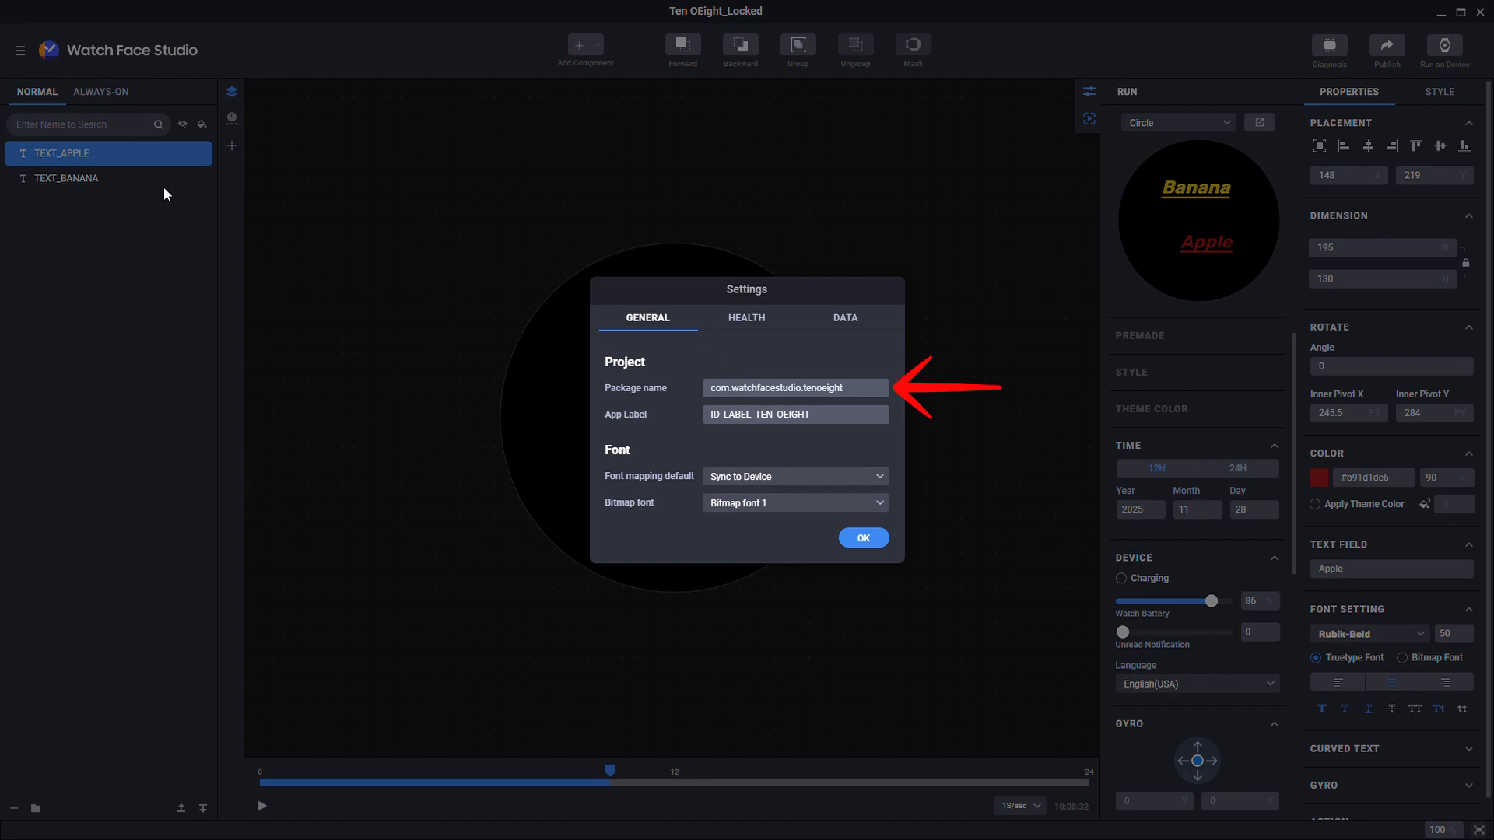
pyautogui.click(803, 389)
pyautogui.press('BackSpace')
pyautogui.press('BackSpace')
pyautogui.press('BackSpace')
pyautogui.press('BackSpace')
pyautogui.press('BackSpace')
pyautogui.press('BackSpace')
pyautogui.press('BackSpace')
pyautogui.press('BackSpace')
pyautogui.press('BackSpace')
pyautogui.press('BackSpace')
pyautogui.press('BackSpace')
pyautogui.press('BackSpace')
pyautogui.press('BackSpace')
pyautogui.press('BackSpace')
pyautogui.press('BackSpace')
pyautogui.press('BackSpace')
pyautogui.press('BackSpace')
pyautogui.press('BackSpace')
pyautogui.press('BackSpace')
pyautogui.press('BackSpace')
pyautogui.write('.watchface.teo')
pyautogui.moveTo(809, 408)
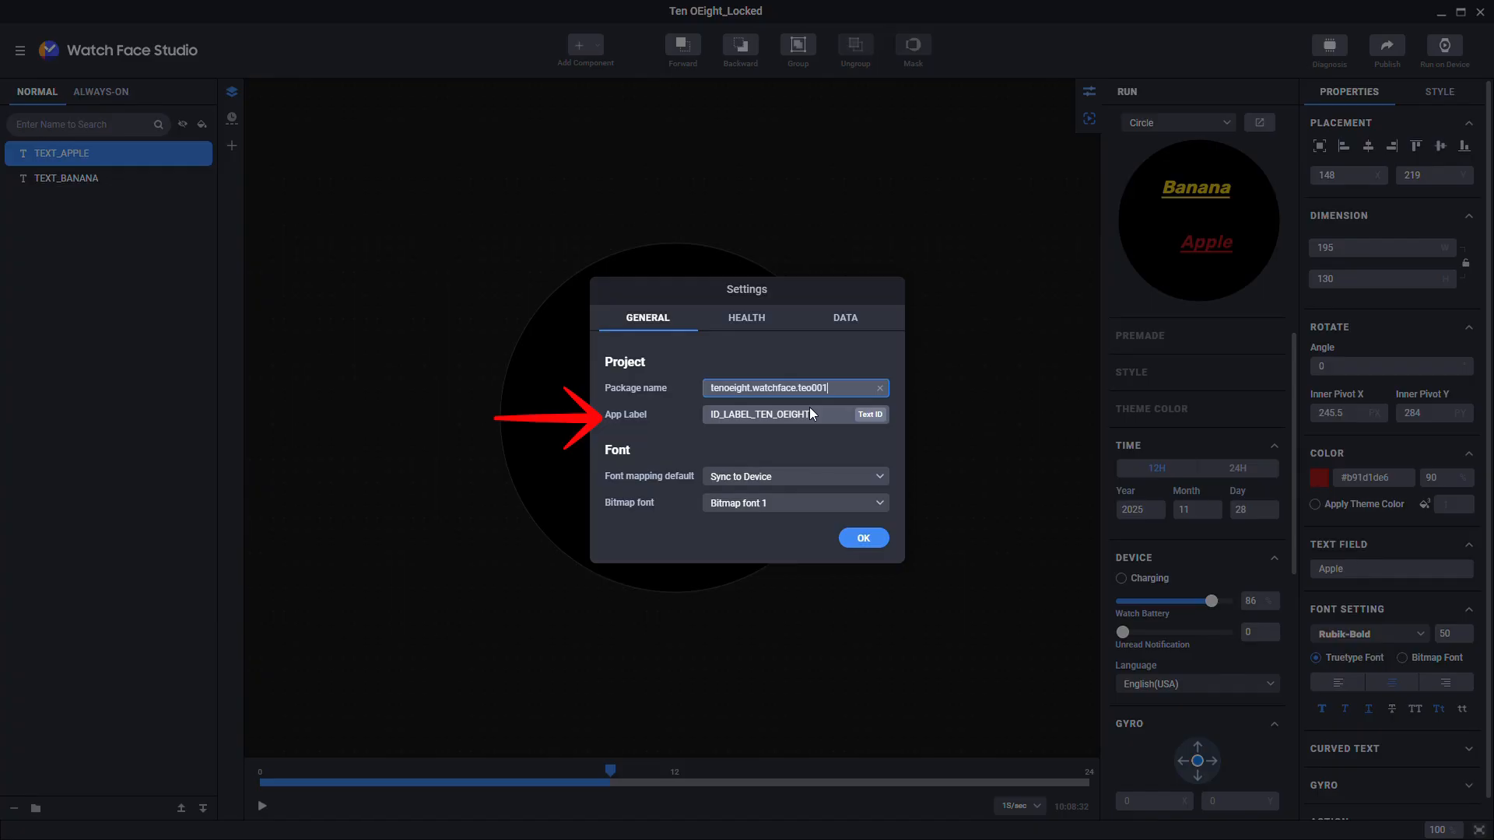
# Step: Add text ID WATCHFACE_NAME with default TEO 001 and set it as the App Label
pyautogui.click(862, 416)
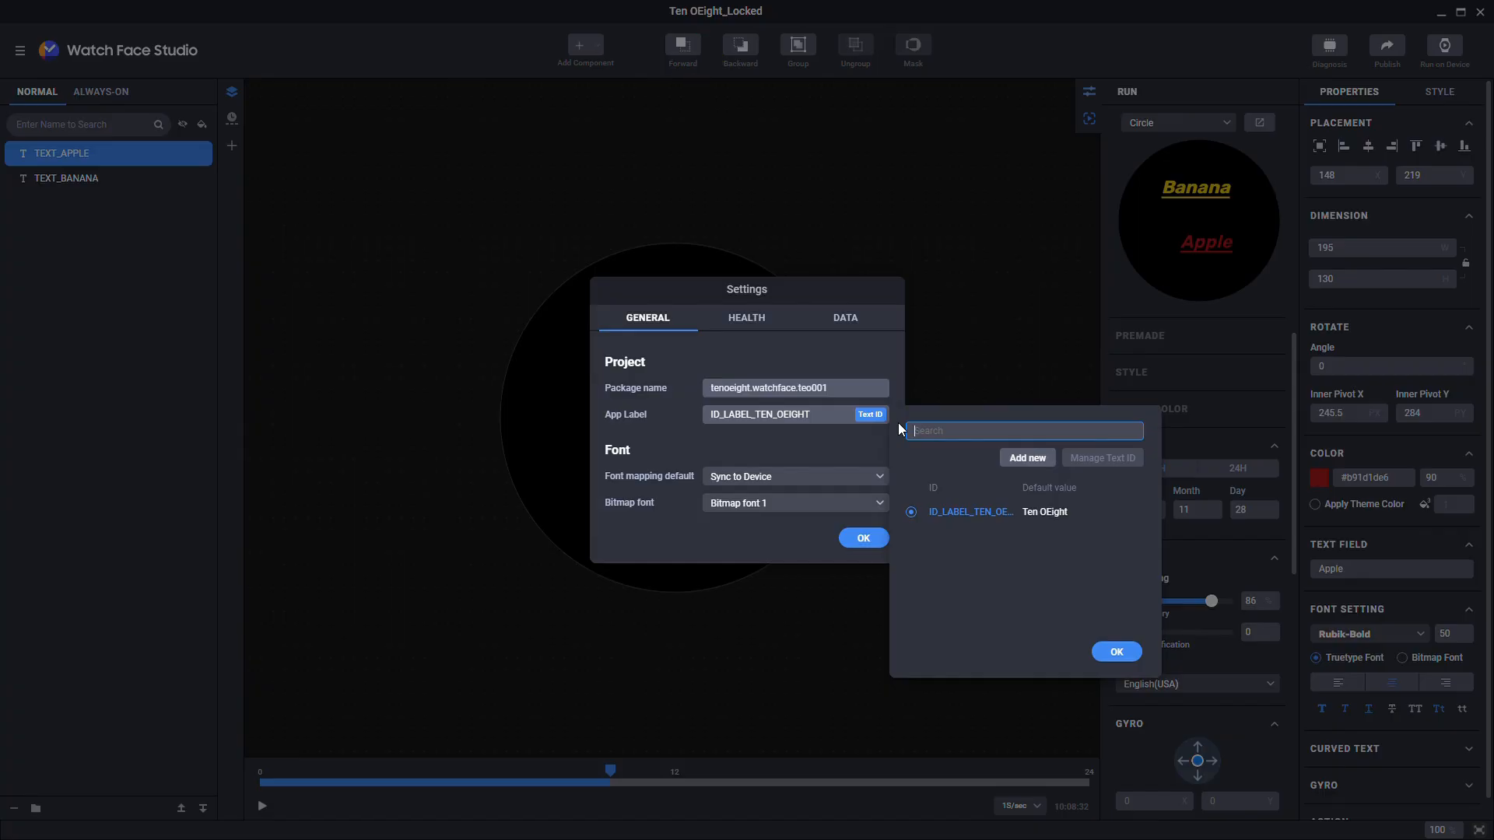
pyautogui.click(1027, 458)
pyautogui.click(736, 311)
pyautogui.write('WATCHFA')
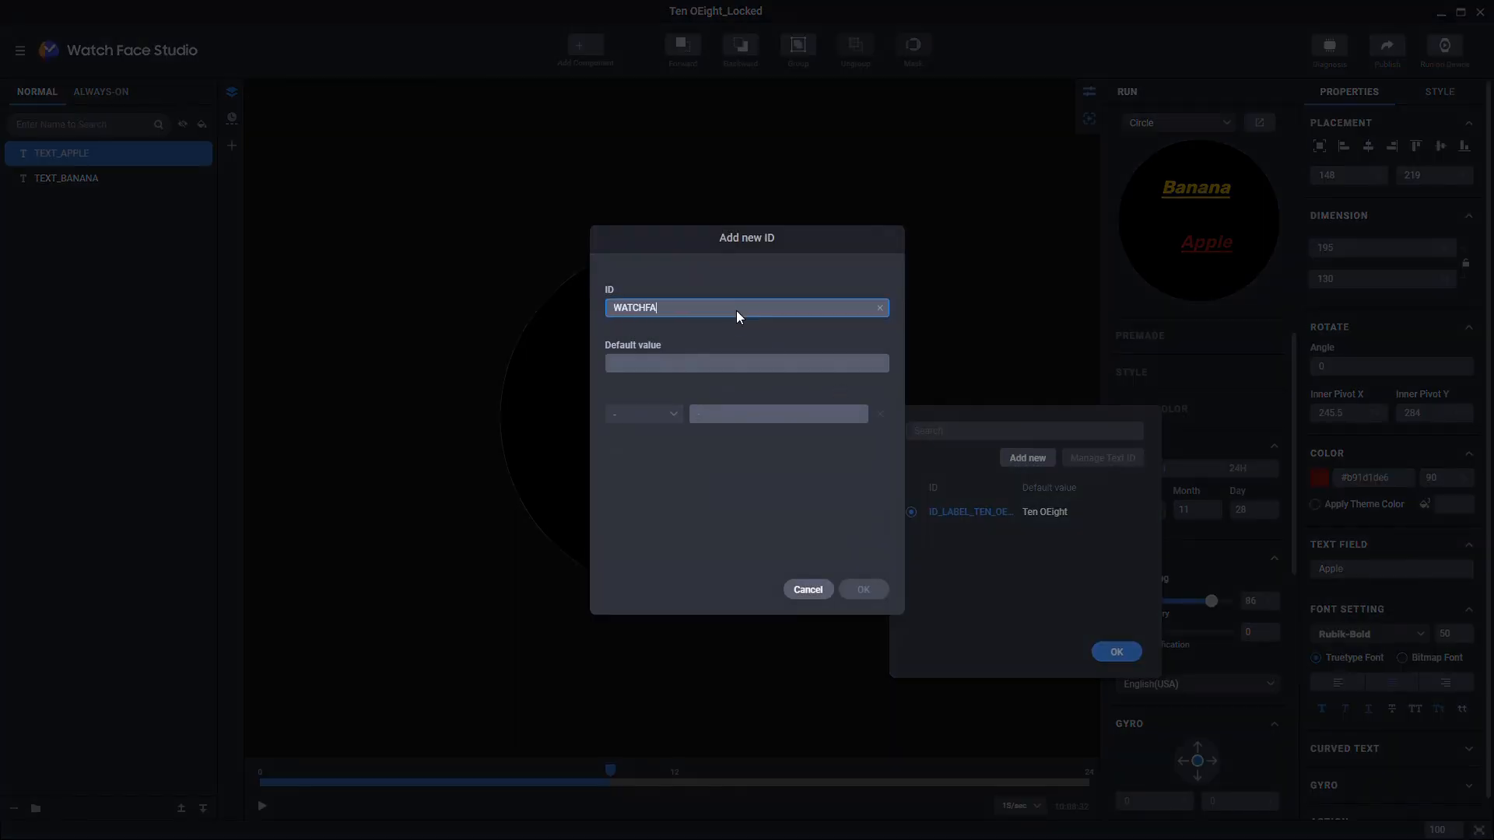
pyautogui.write('CE_NAME')
pyautogui.click(731, 364)
pyautogui.write('TEO 001')
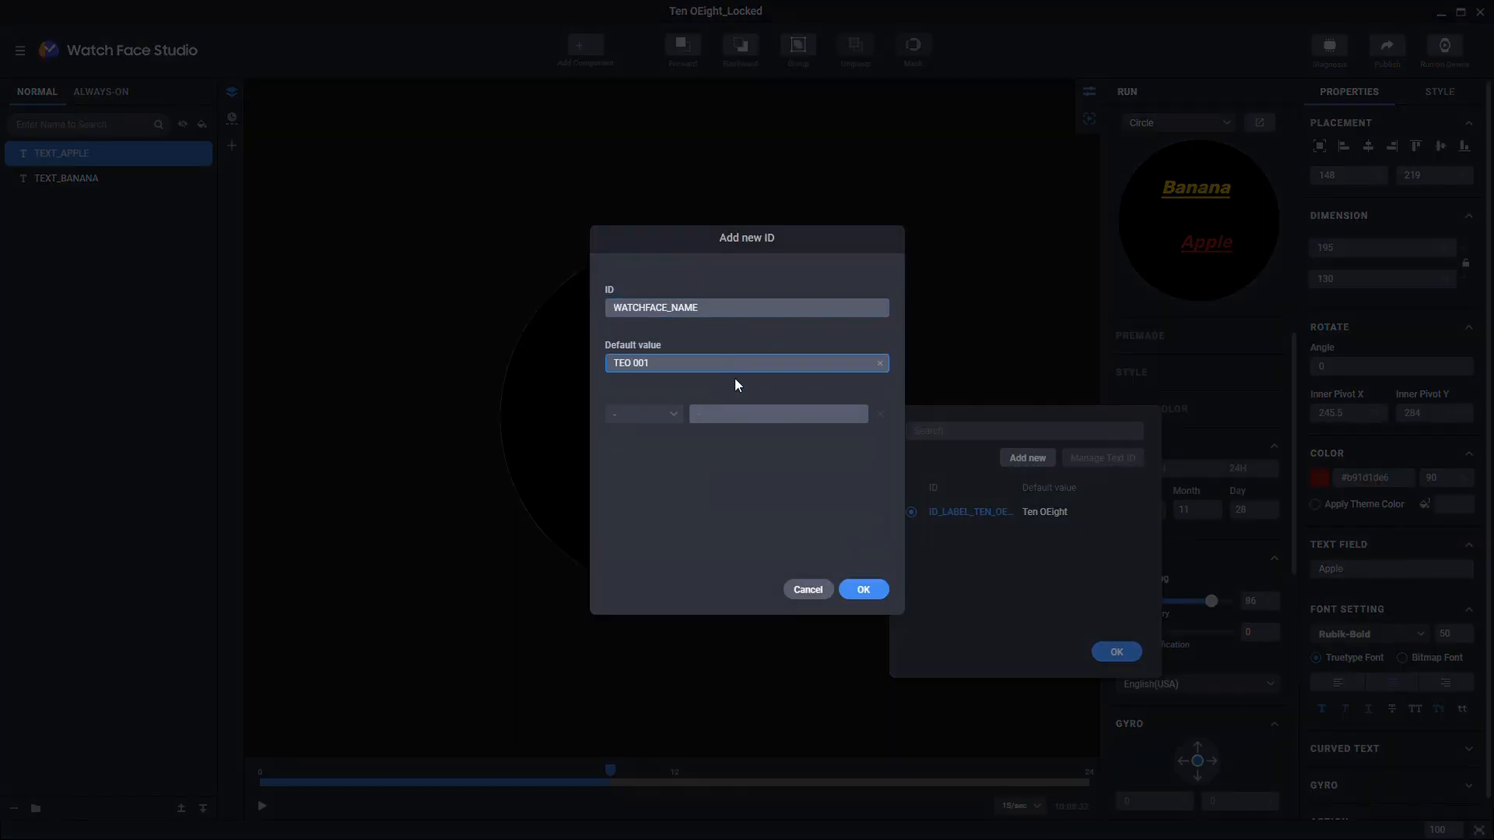
pyautogui.click(863, 589)
pyautogui.click(951, 536)
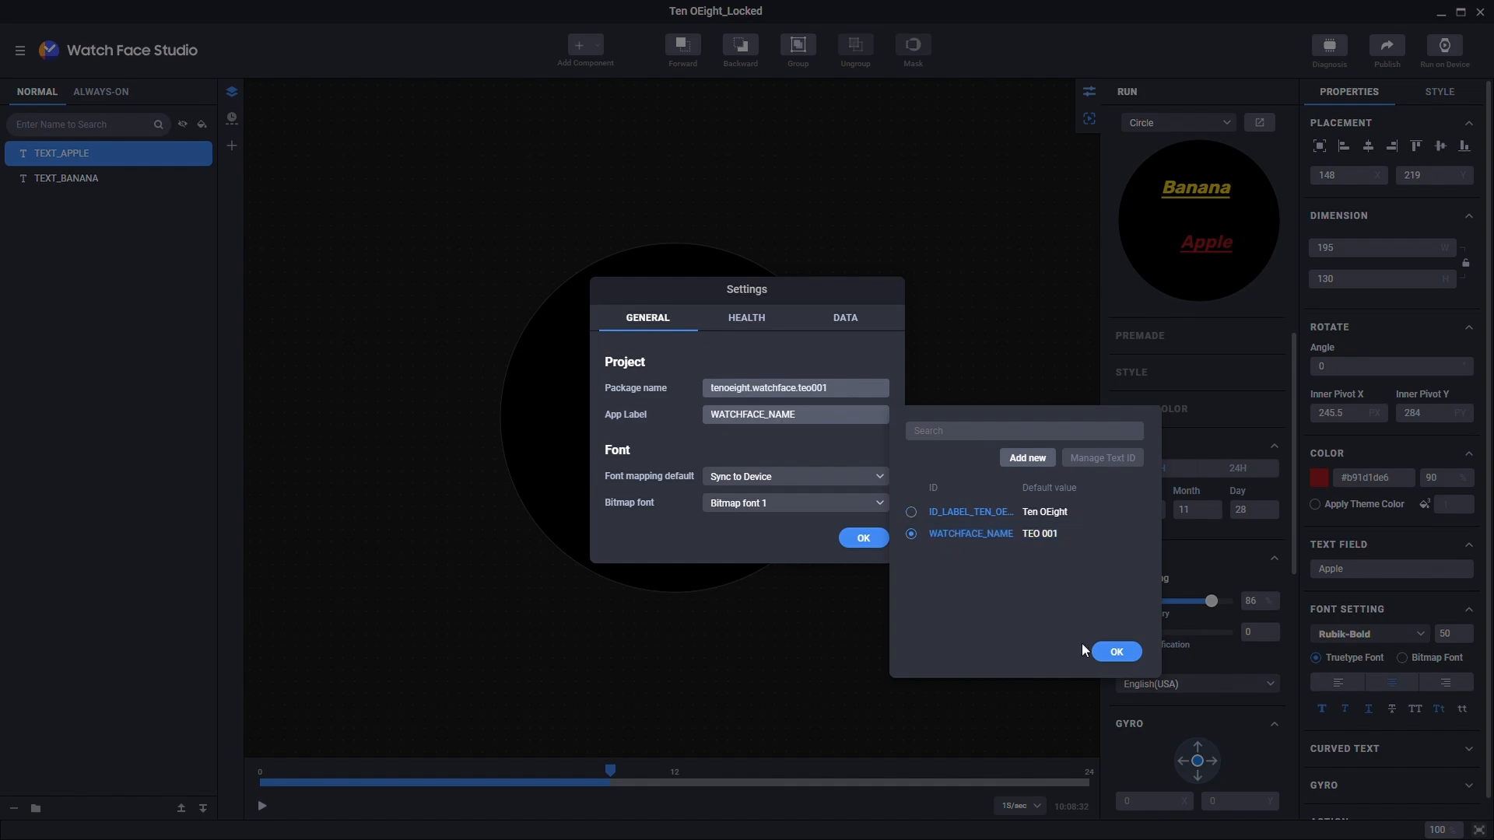
pyautogui.click(1105, 652)
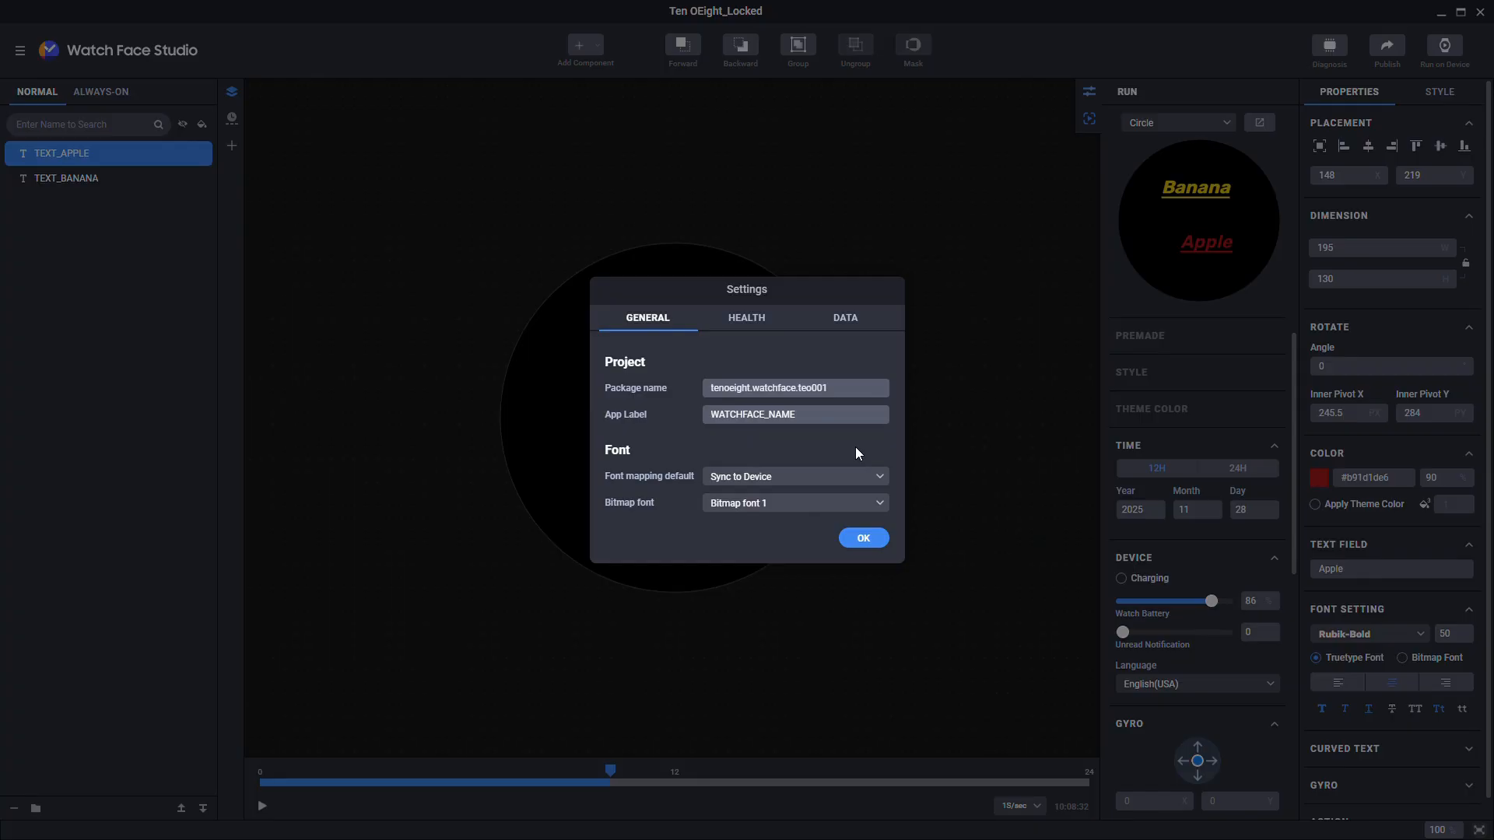
# Step: Leave the Font mapping and Bitmap font defaults unchanged and switch to Health settings
pyautogui.click(849, 477)
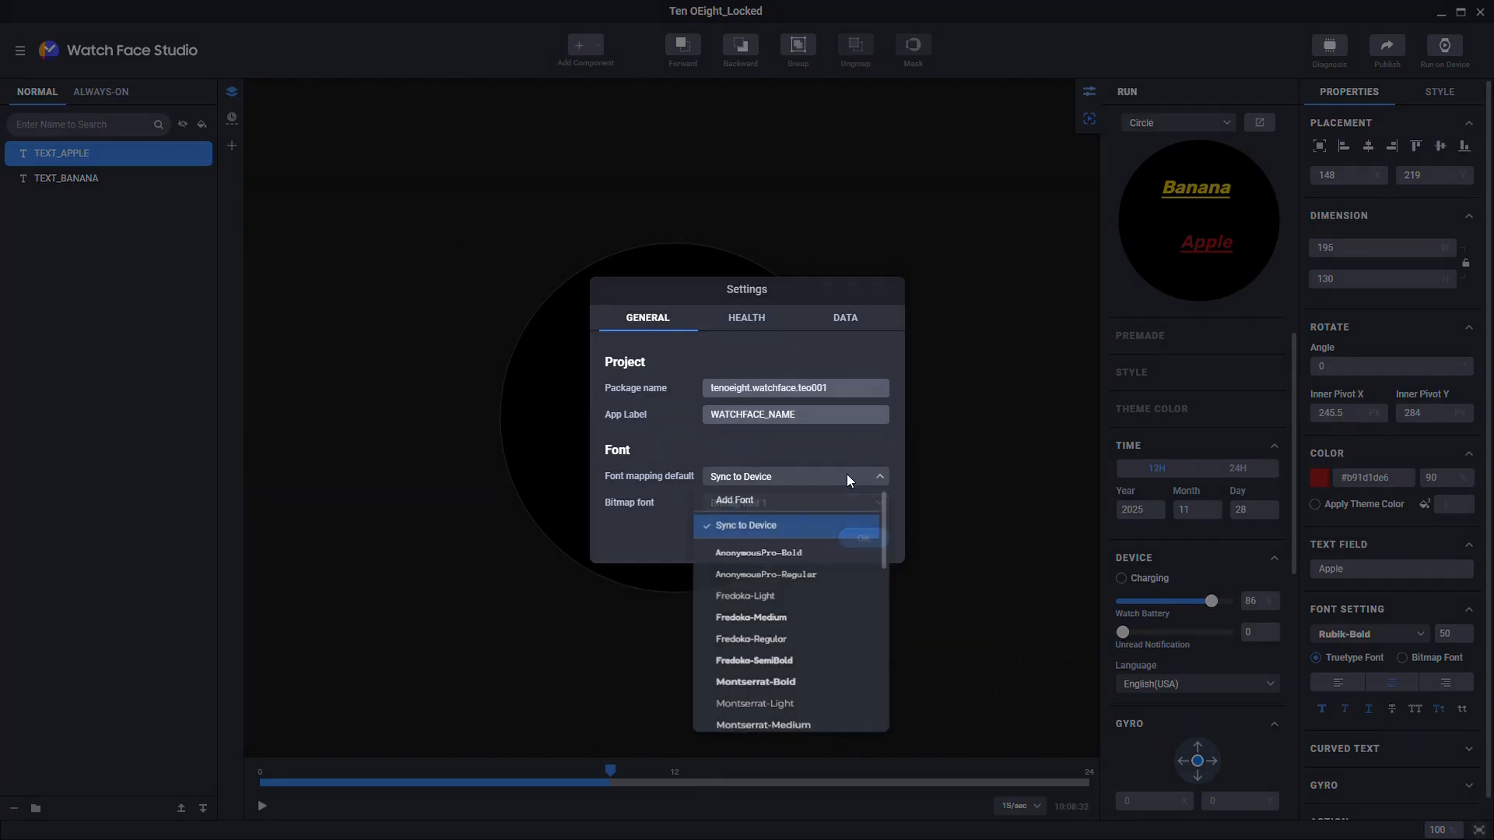
pyautogui.click(846, 474)
pyautogui.click(839, 506)
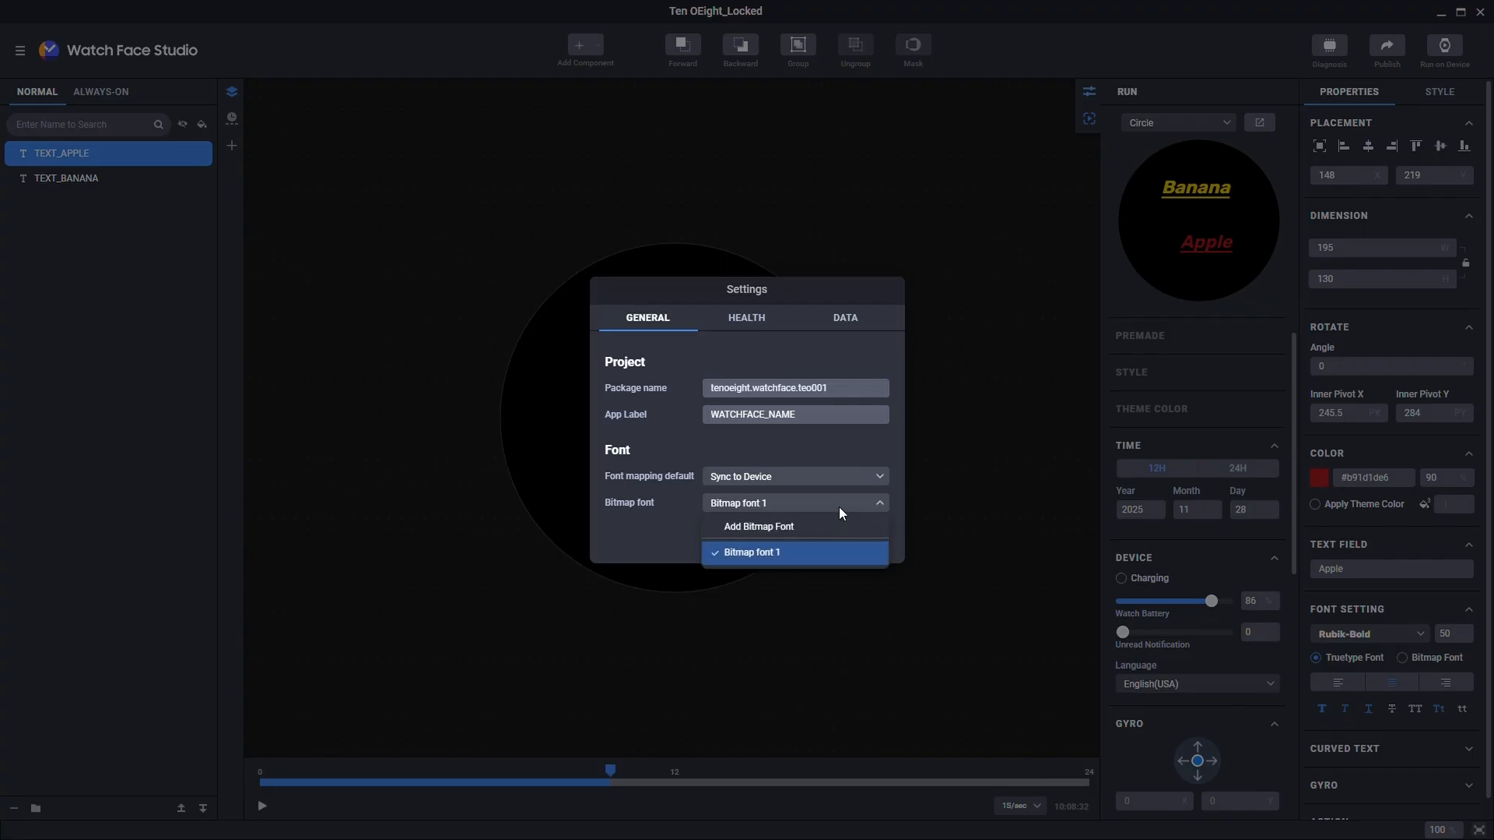
pyautogui.click(839, 507)
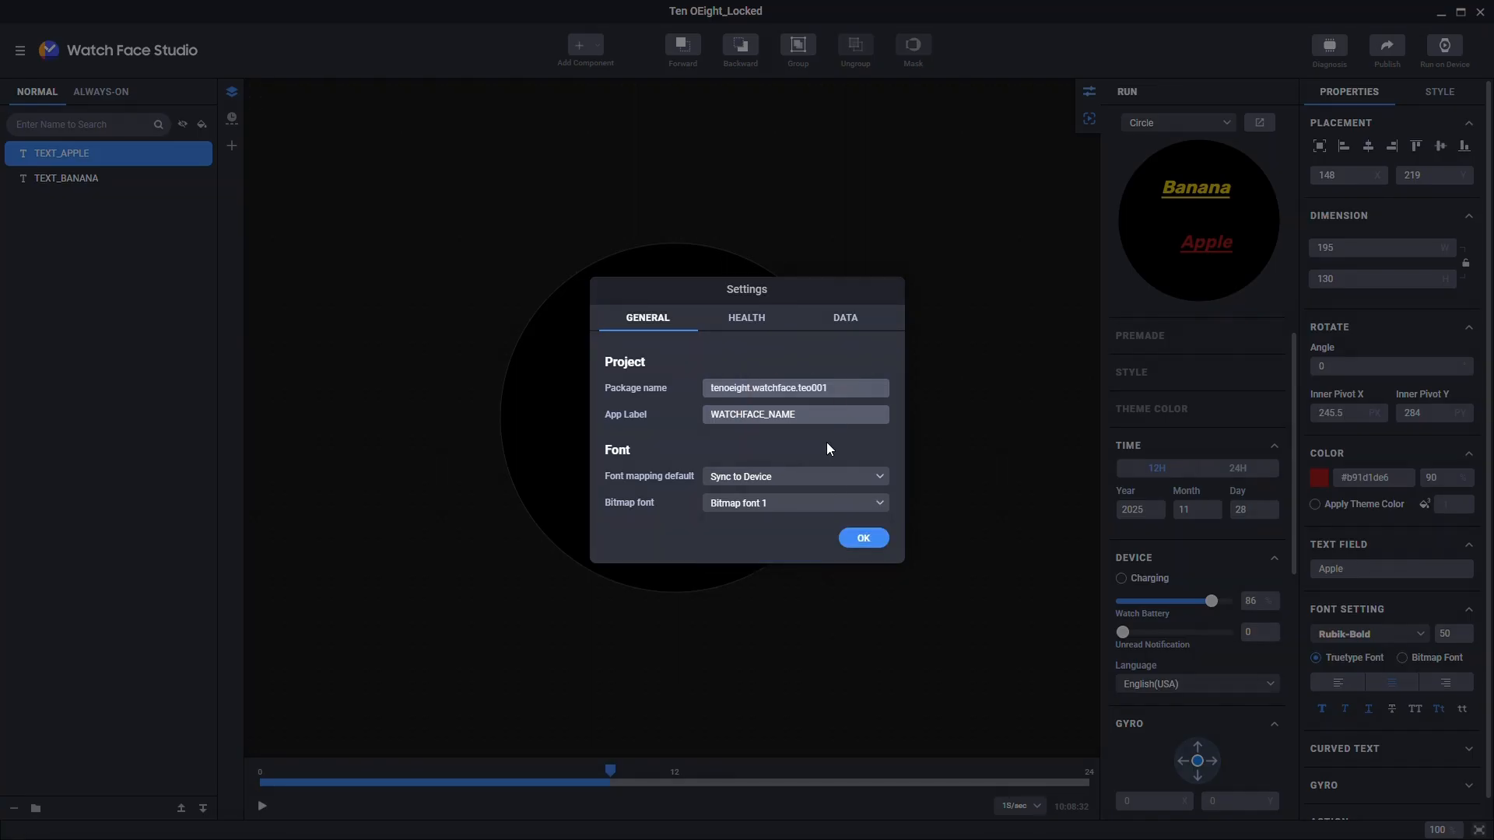
pyautogui.click(742, 320)
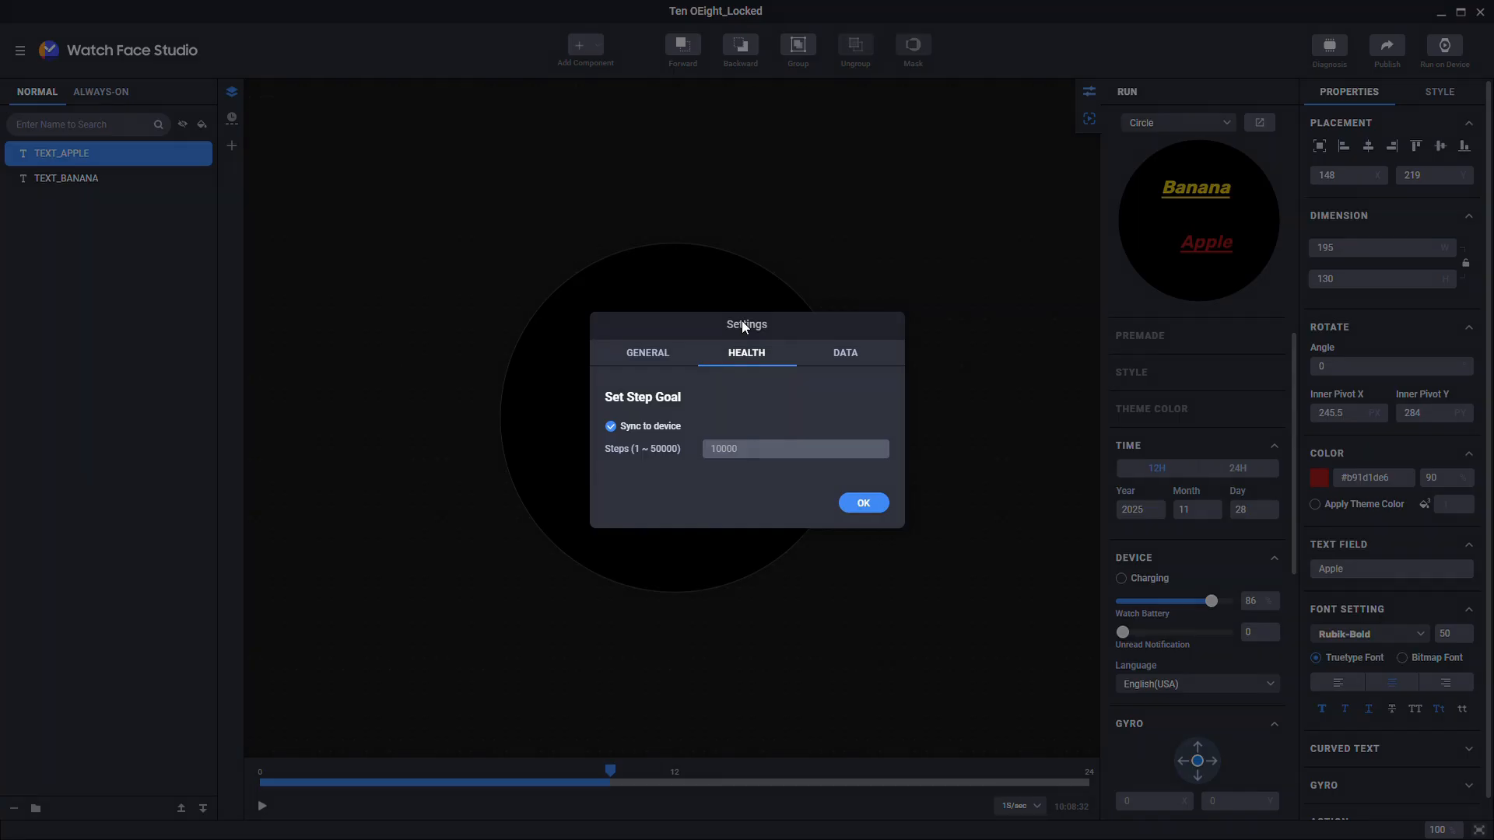
# Step: Turn off step-goal syncing with a 5000-step goal, review the Data tab, and close Settings
pyautogui.click(612, 427)
pyautogui.click(735, 448)
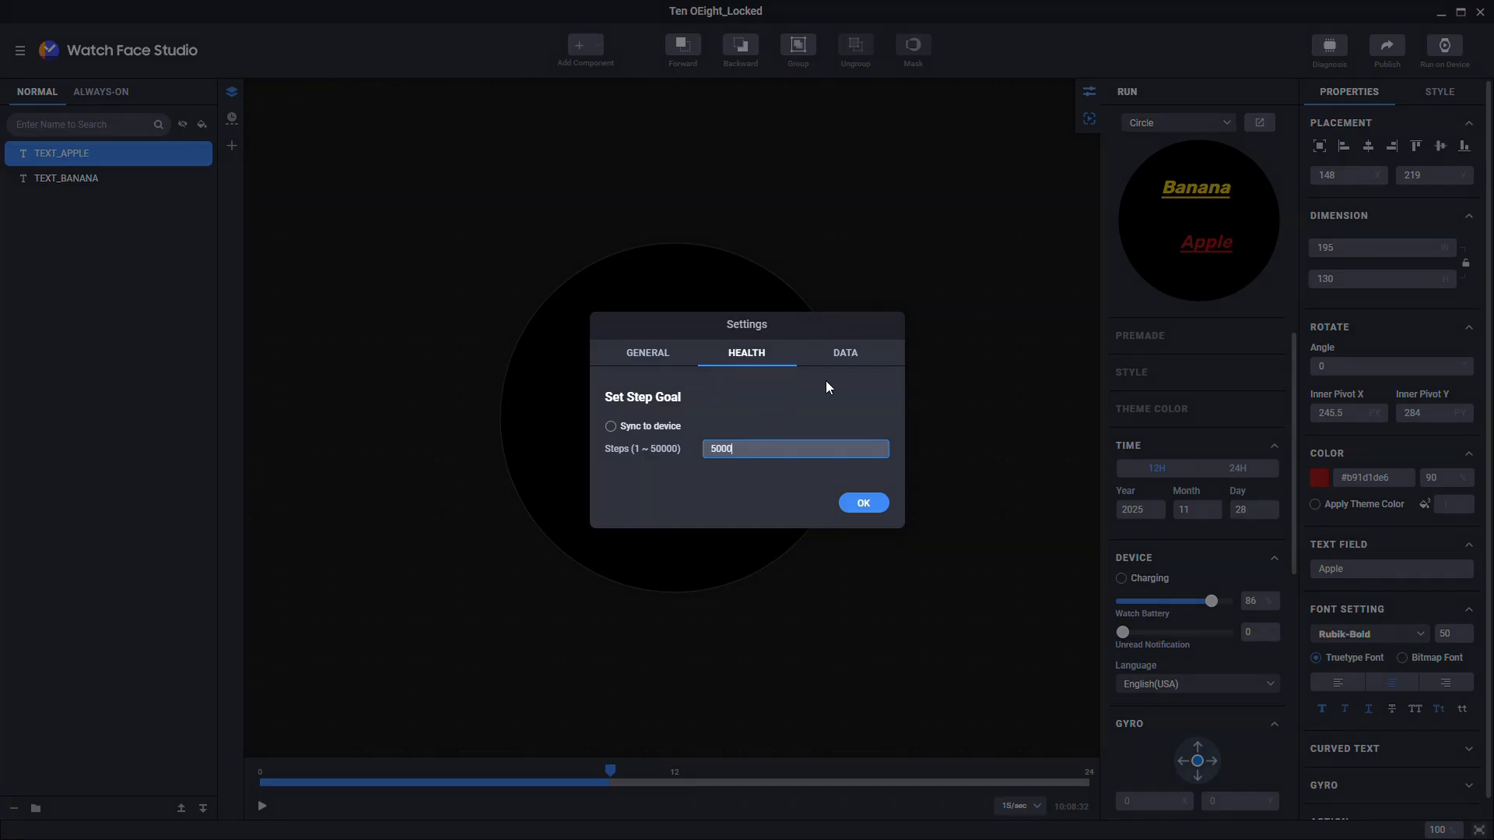
pyautogui.click(847, 354)
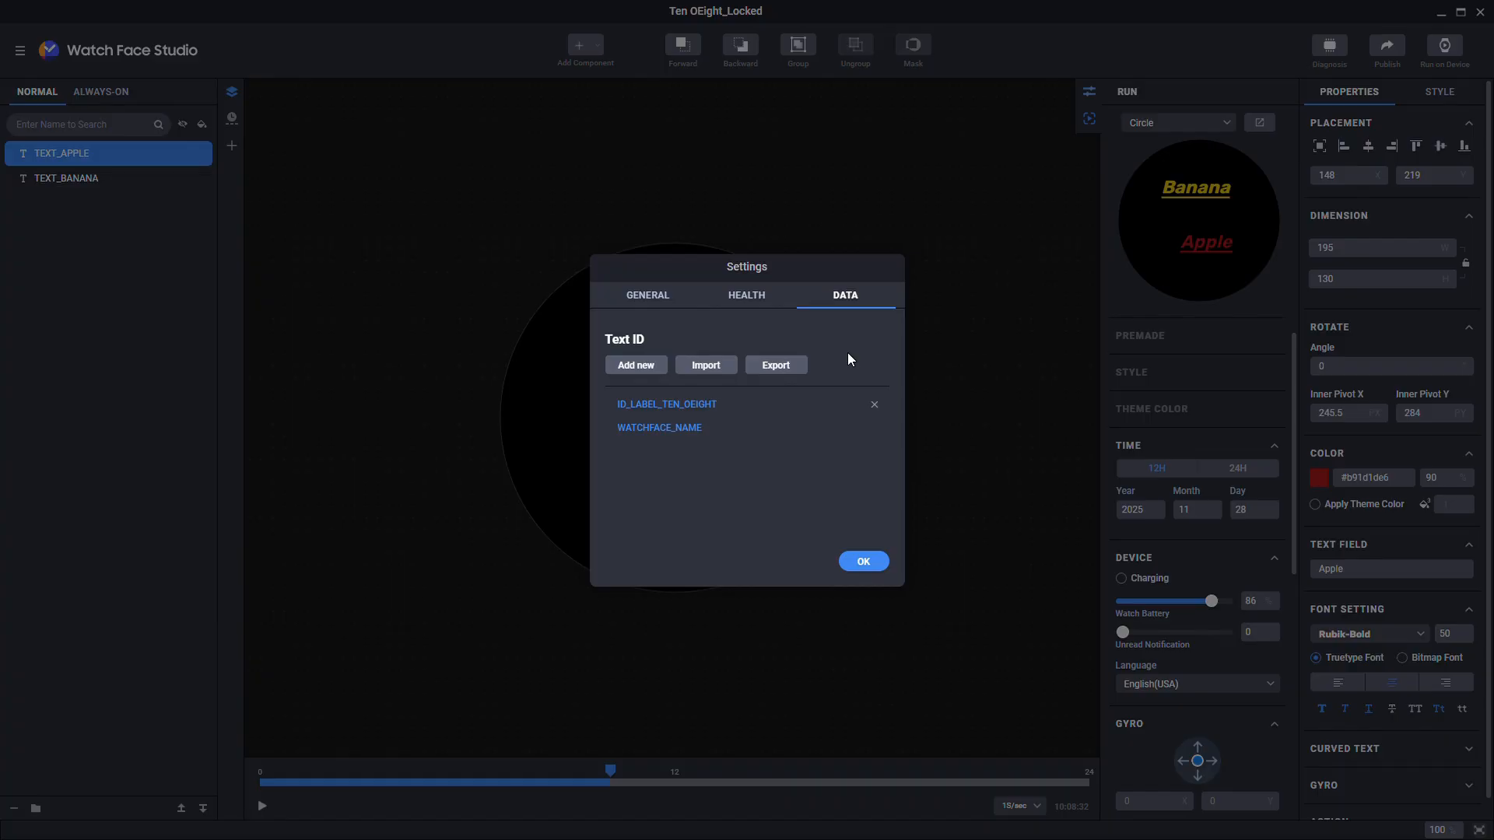
pyautogui.click(847, 561)
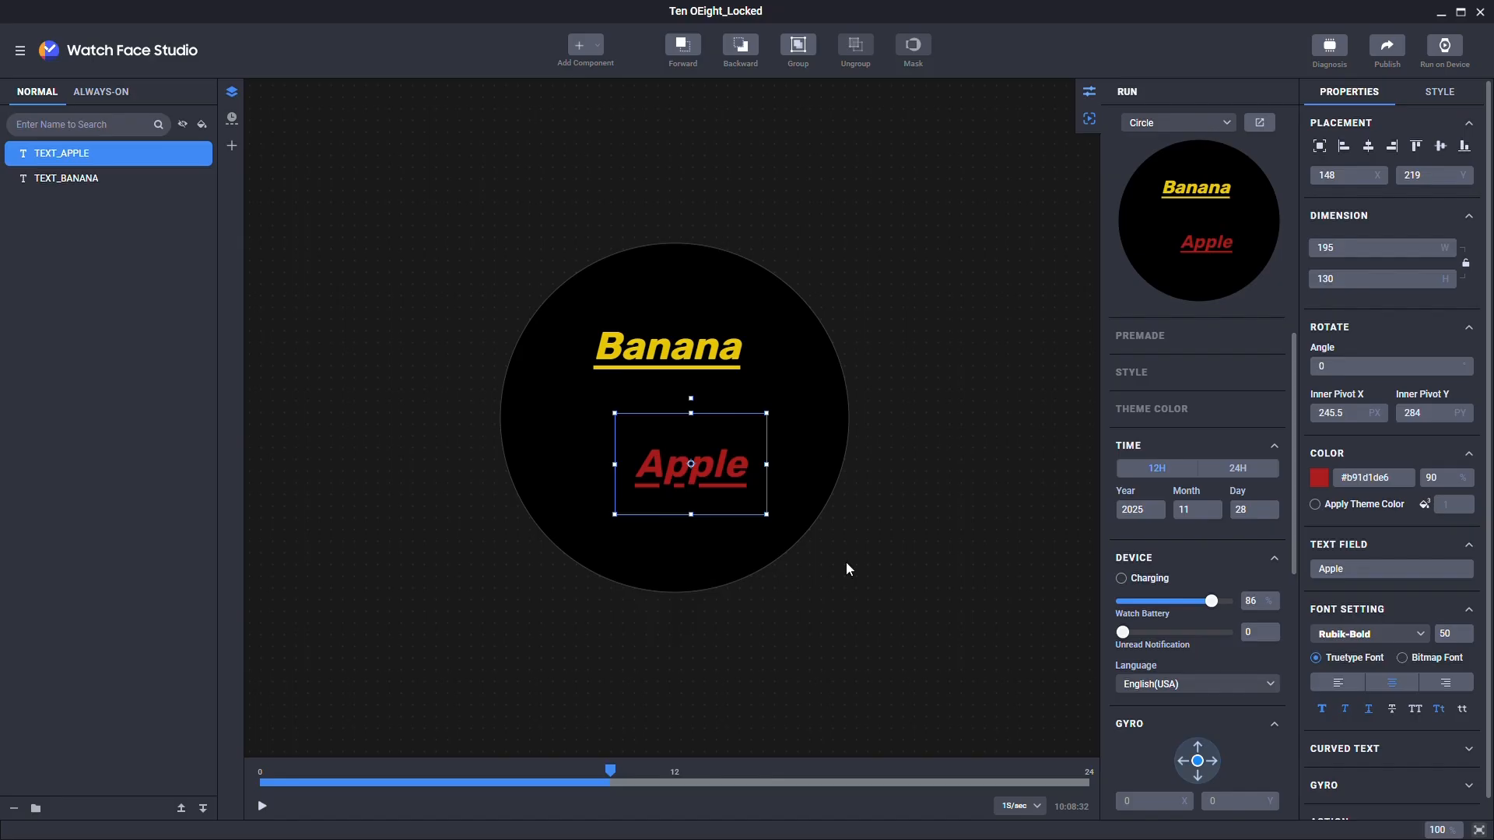
# Step: Enable View > Outlines so TEXT_BANANA and TEXT_APPLE show labelled outline boxes
pyautogui.click(21, 51)
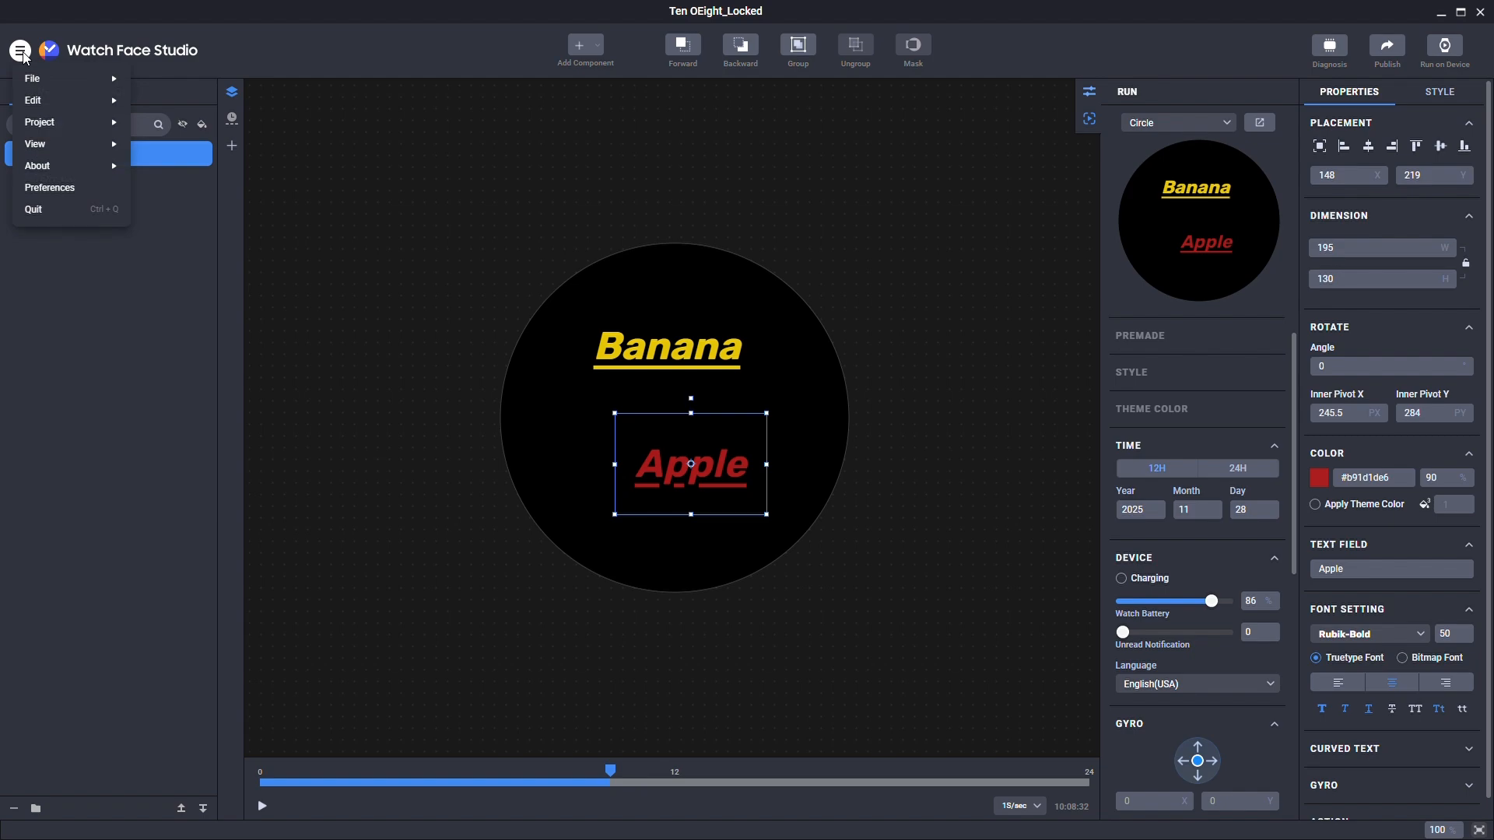
pyautogui.moveTo(52, 147)
pyautogui.moveTo(183, 151)
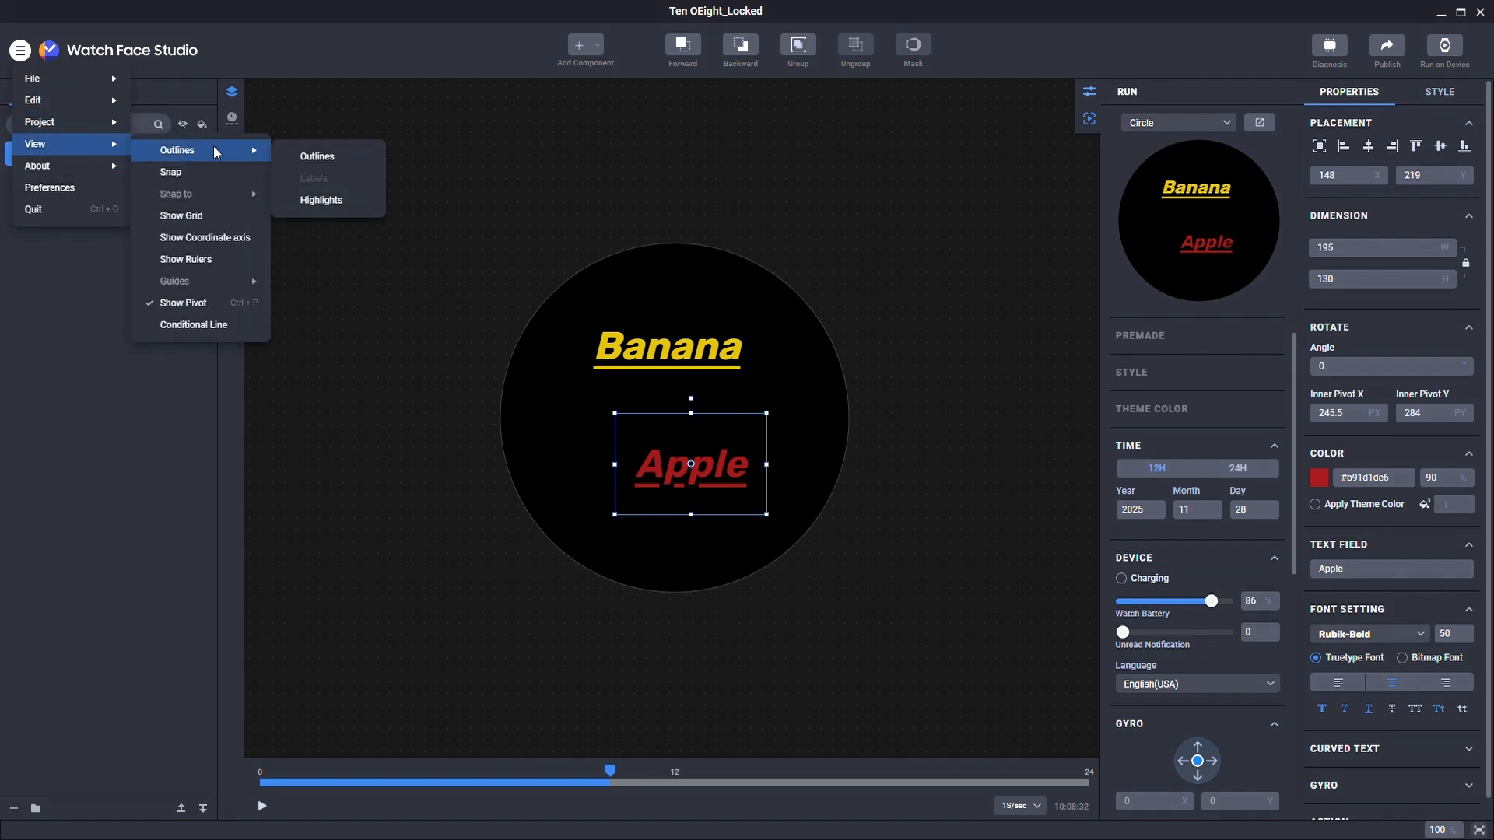
pyautogui.click(309, 157)
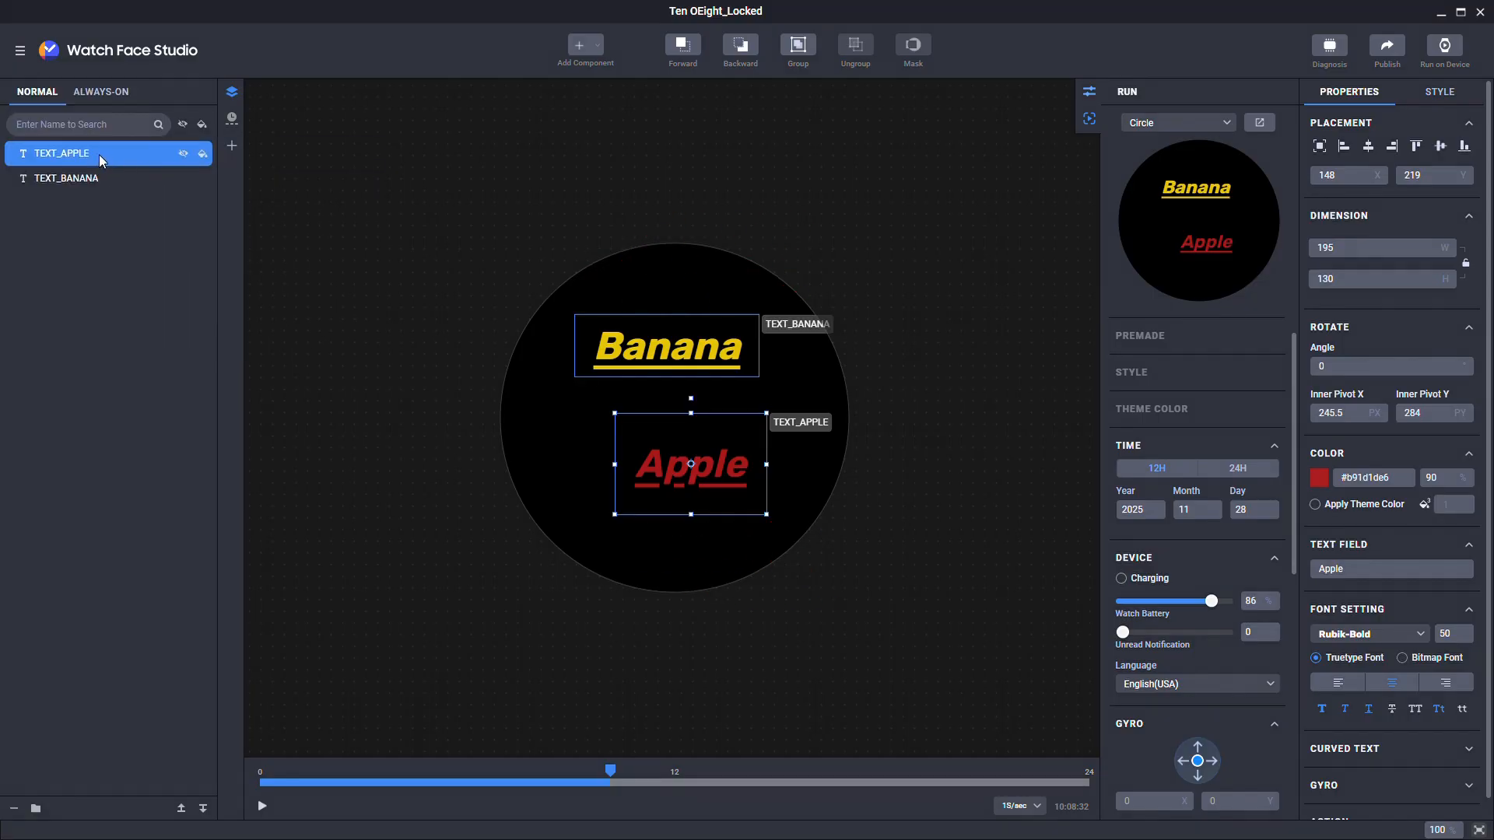
# Step: Set the TEXT_APPLE layer colour to Pink and TEXT_BANANA to Yellow
pyautogui.rightClick(101, 161)
pyautogui.moveTo(186, 527)
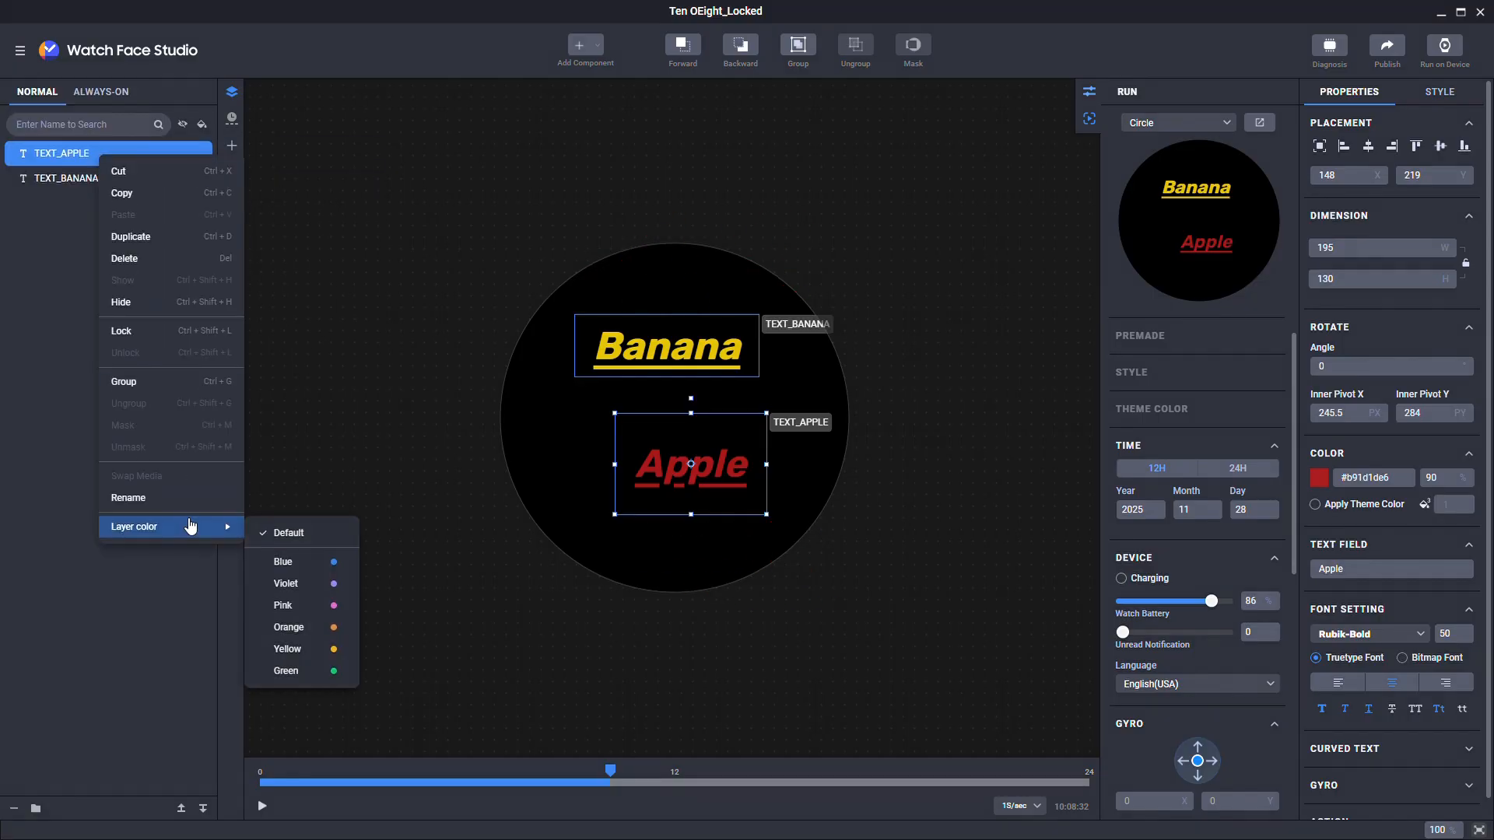
pyautogui.click(315, 610)
pyautogui.rightClick(93, 179)
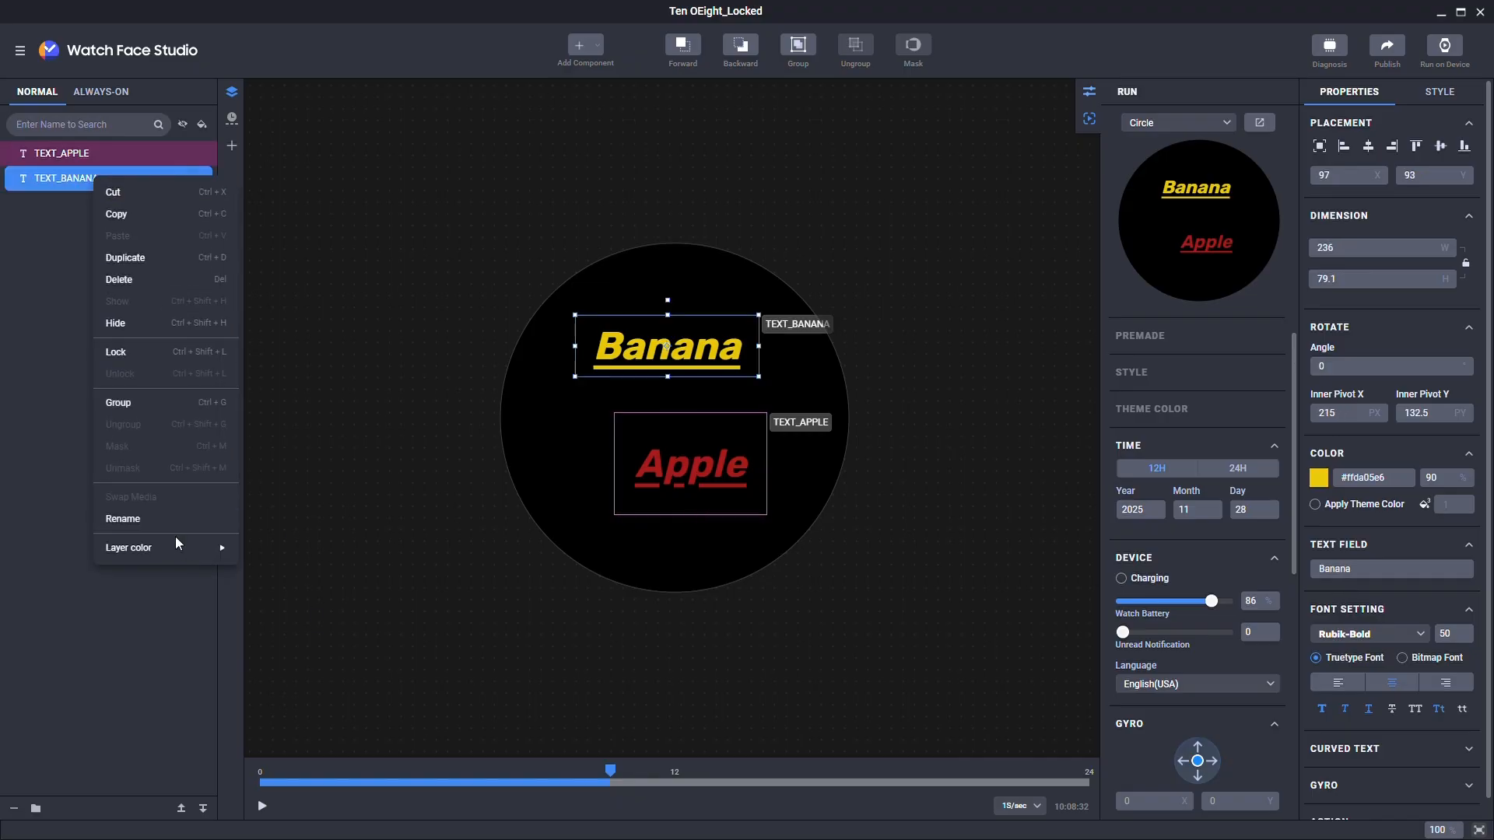
pyautogui.moveTo(176, 538)
pyautogui.click(306, 666)
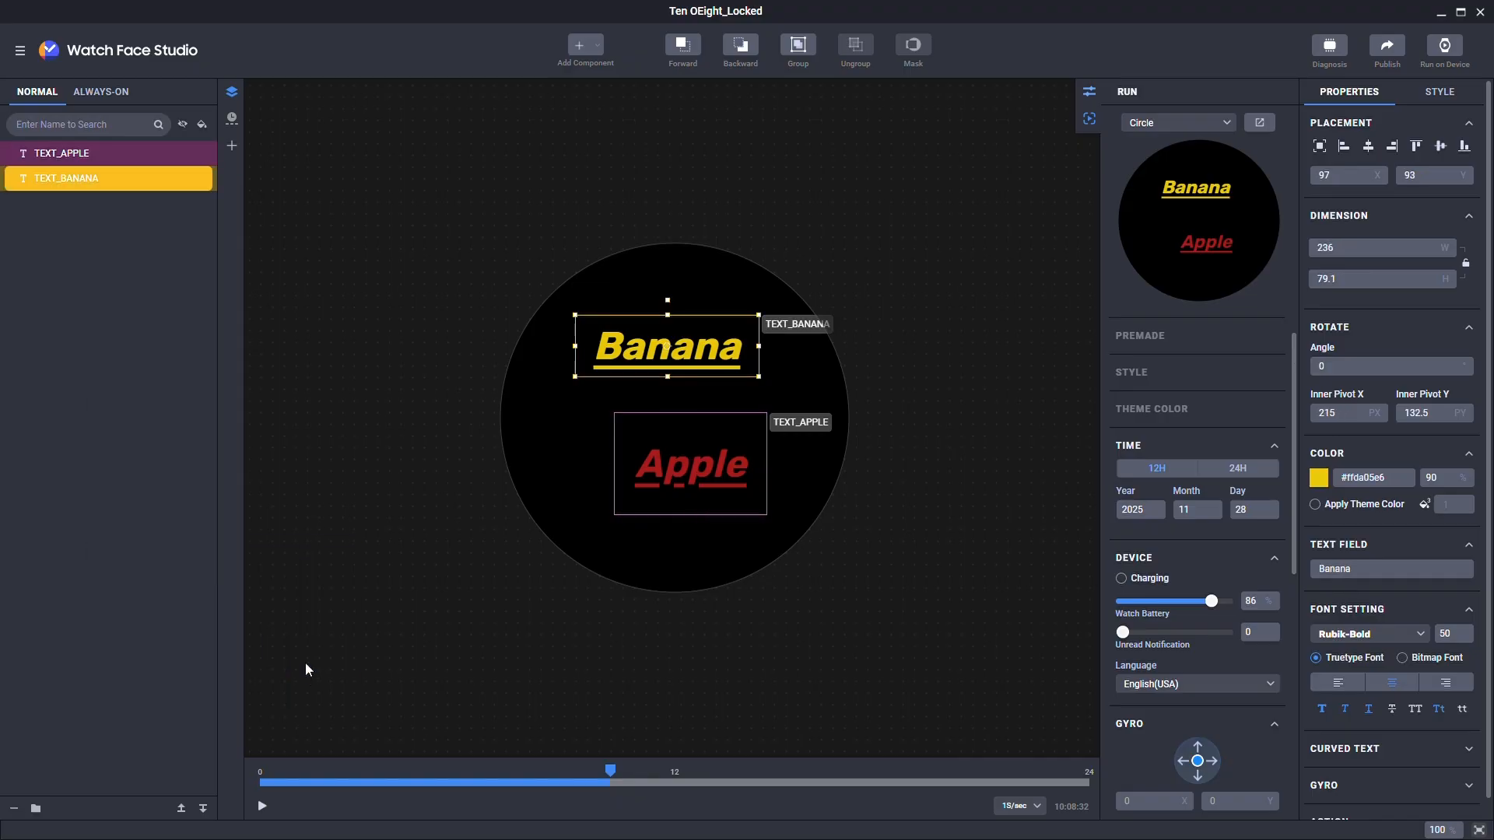
pyautogui.click(381, 407)
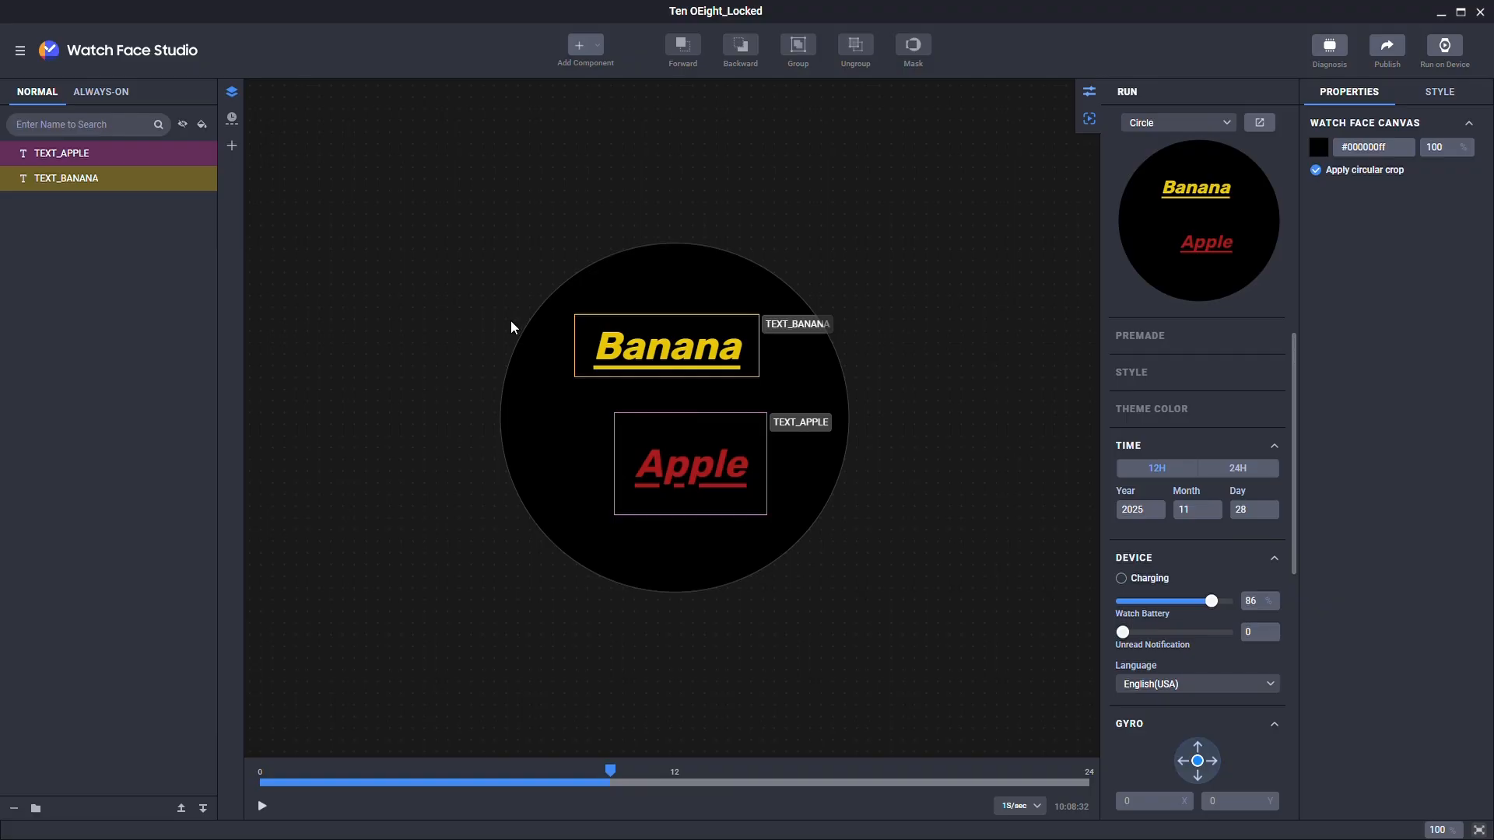
# Step: Turn on Highlights under View > Outlines
pyautogui.click(24, 51)
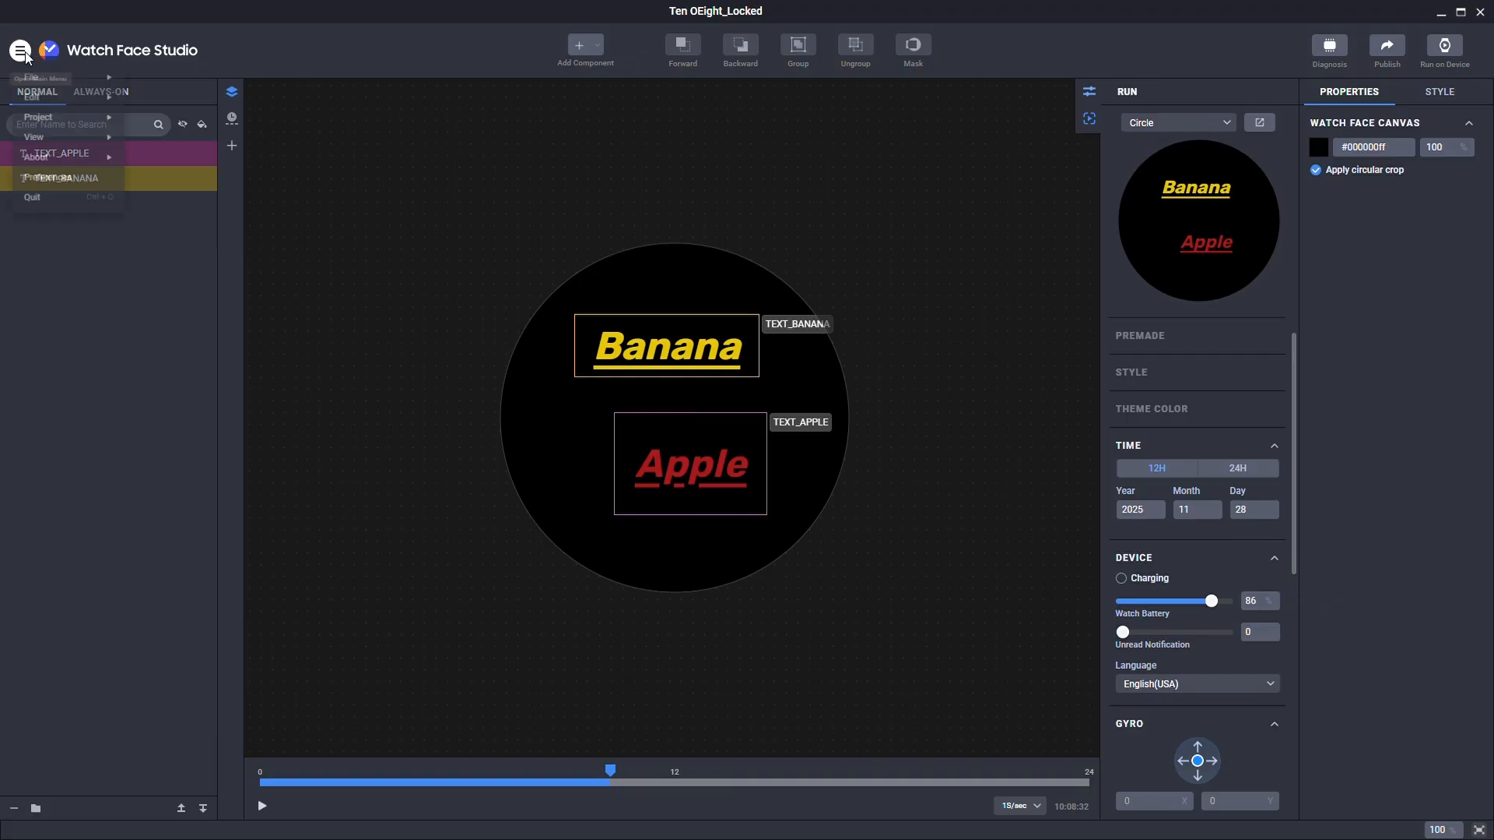
pyautogui.moveTo(52, 144)
pyautogui.moveTo(172, 151)
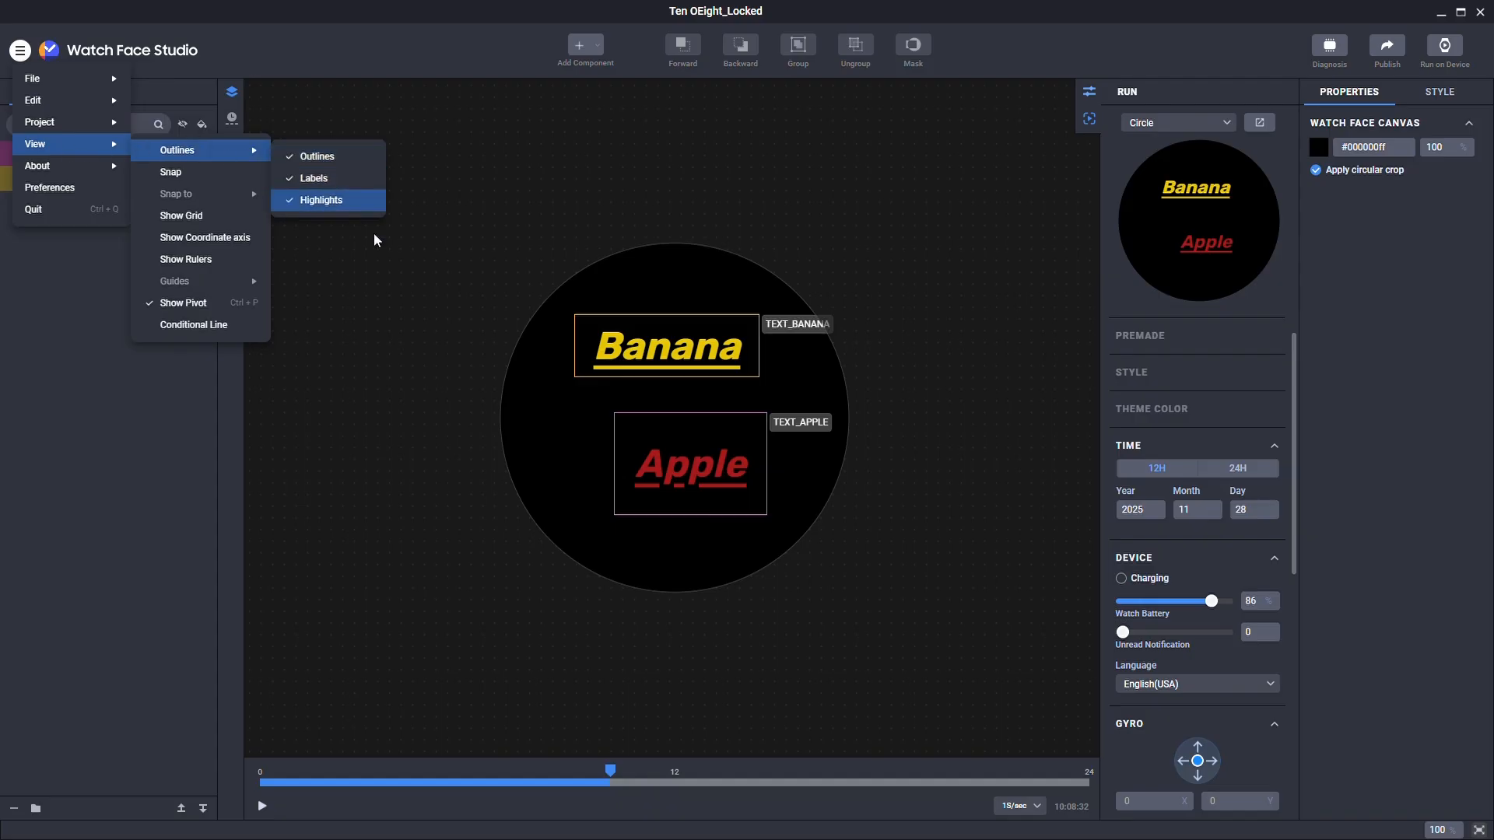
pyautogui.click(332, 201)
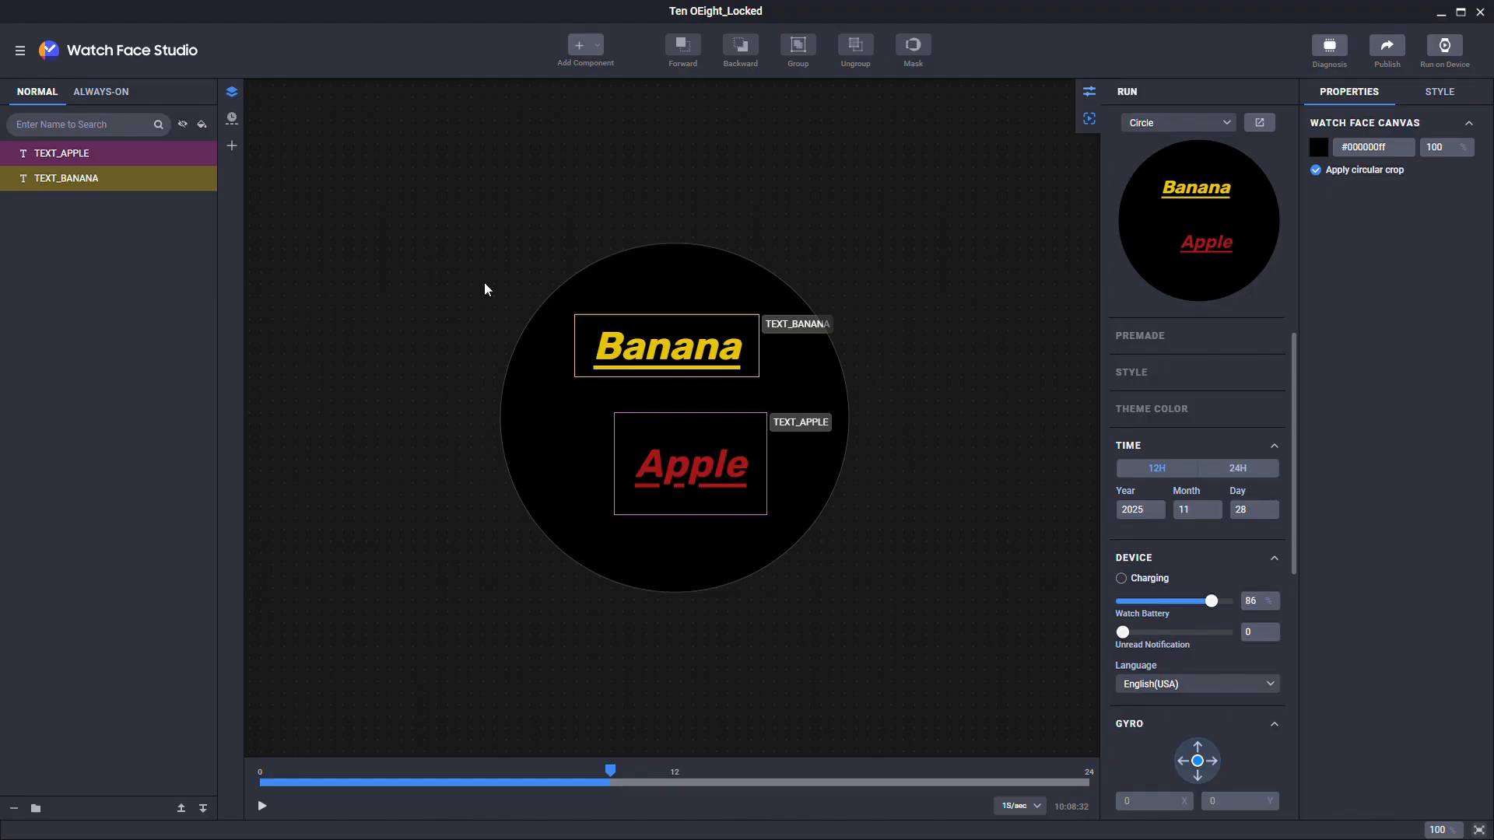
# Step: Try the coordinate axis on and off, leave it hidden, and turn on Show Rulers
pyautogui.click(21, 51)
pyautogui.moveTo(103, 154)
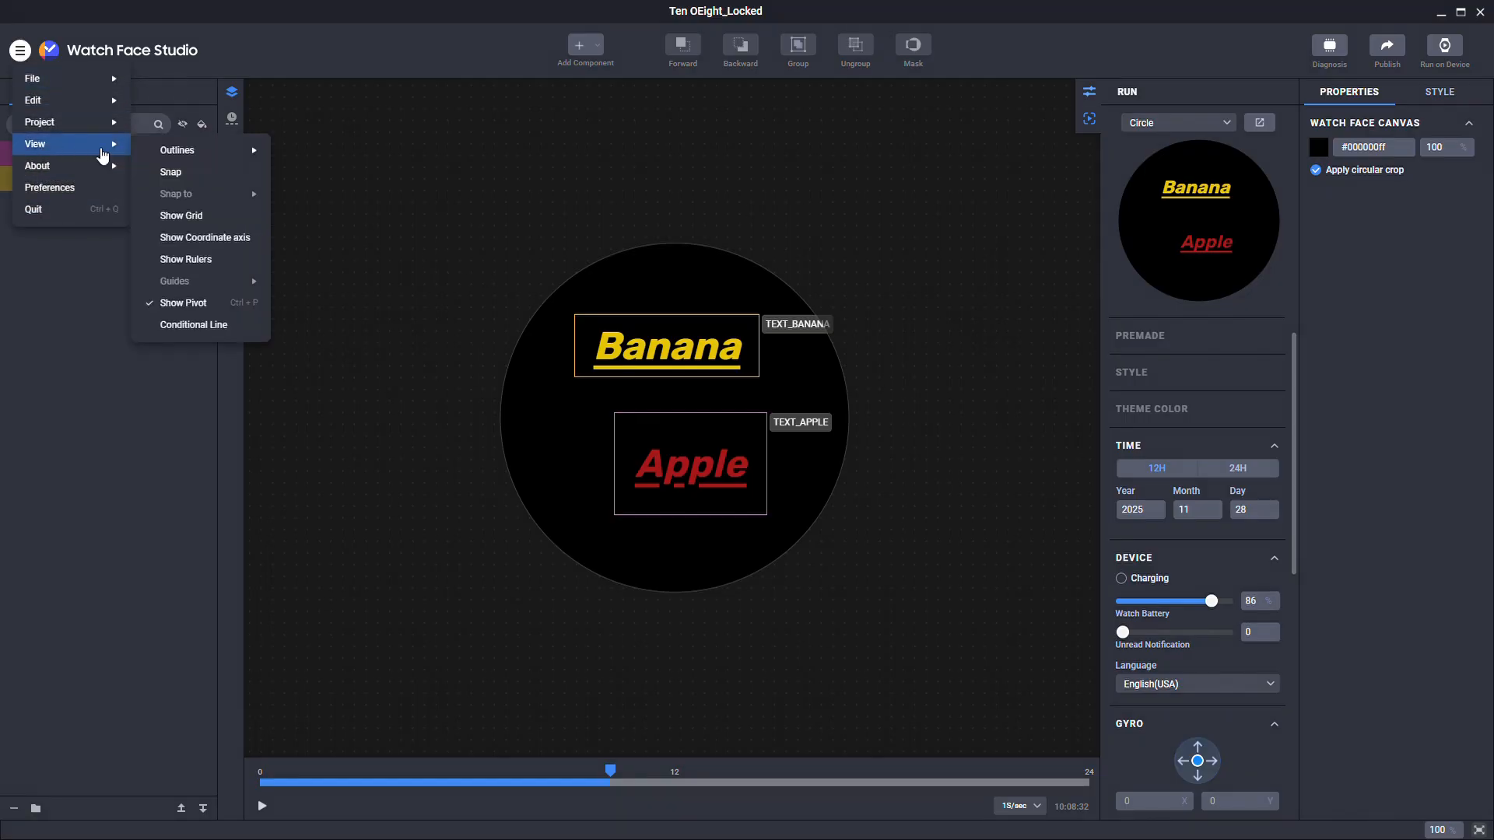
pyautogui.click(208, 238)
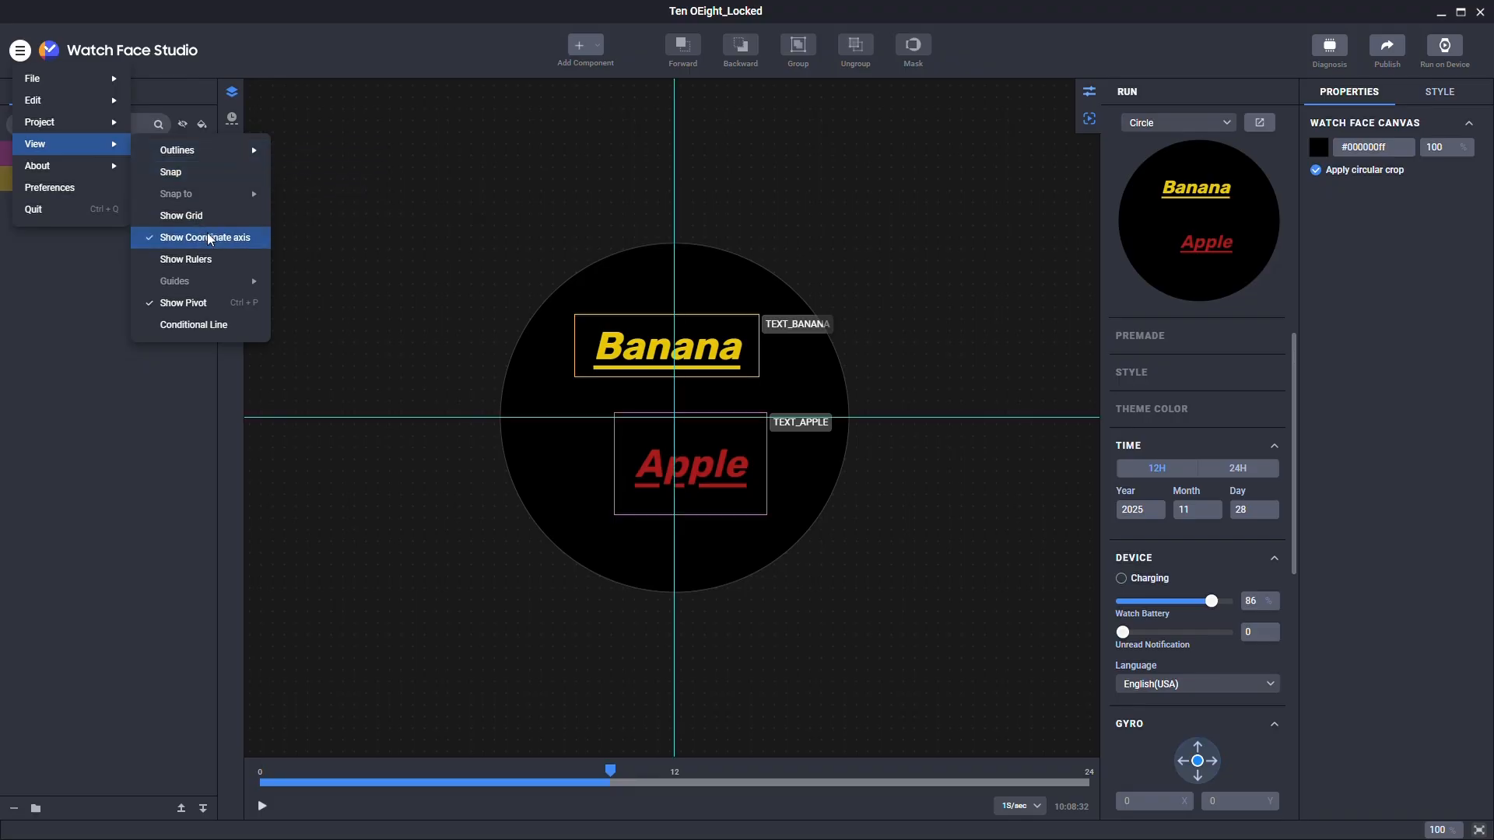
pyautogui.click(209, 240)
pyautogui.click(208, 240)
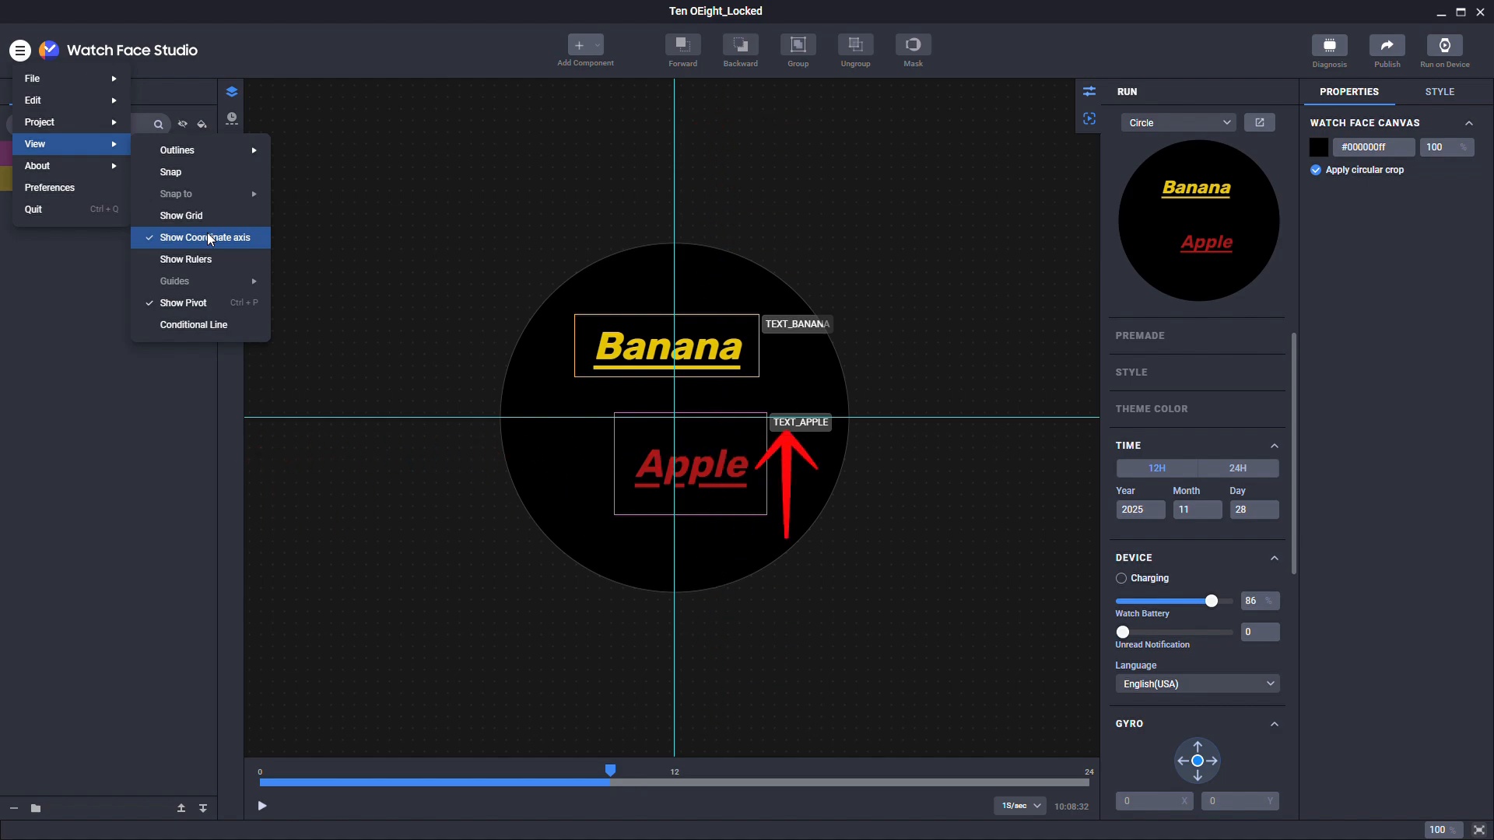
pyautogui.click(209, 239)
pyautogui.click(209, 264)
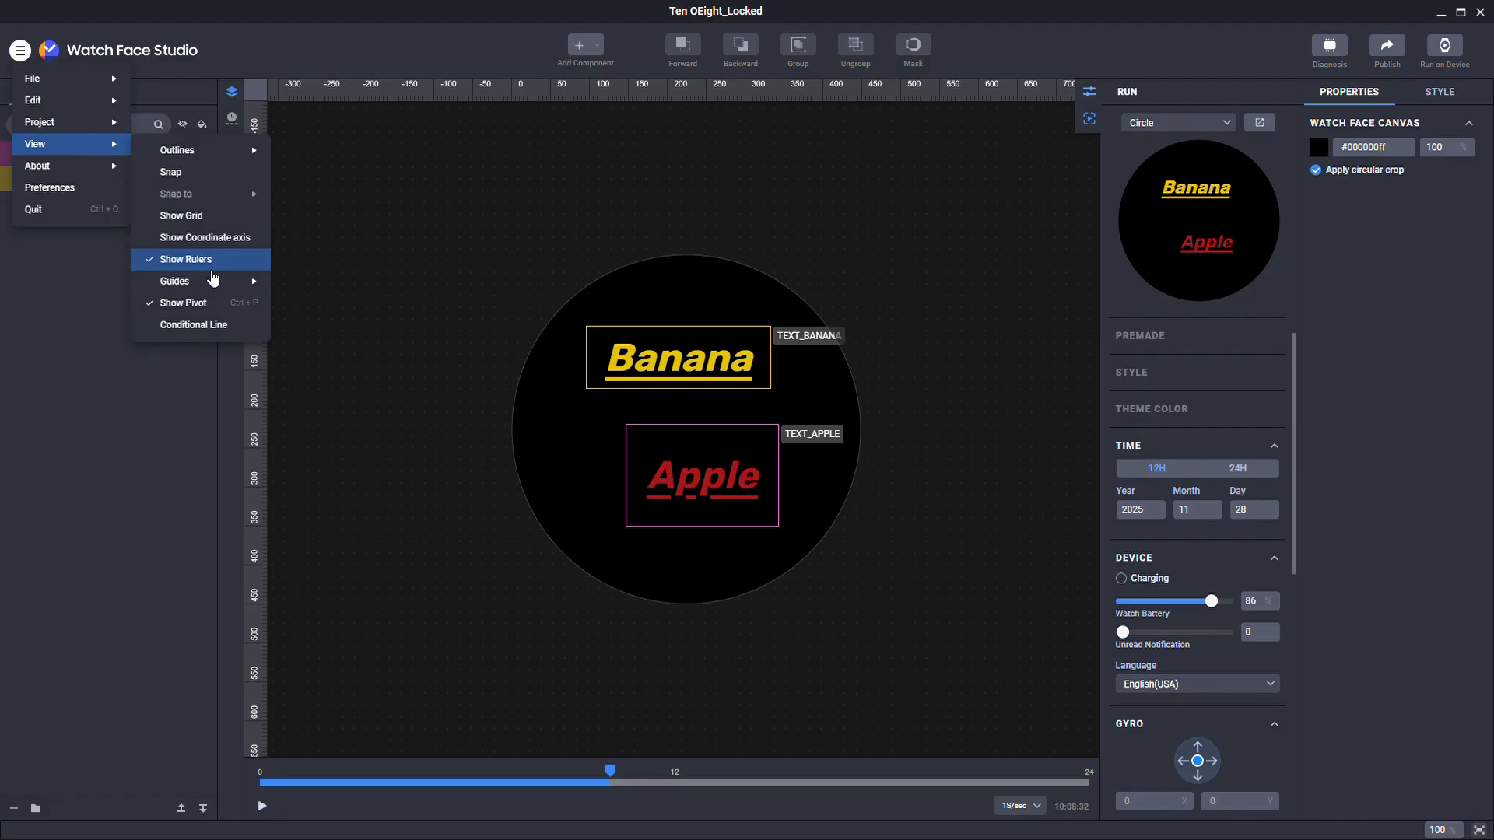
pyautogui.moveTo(213, 278)
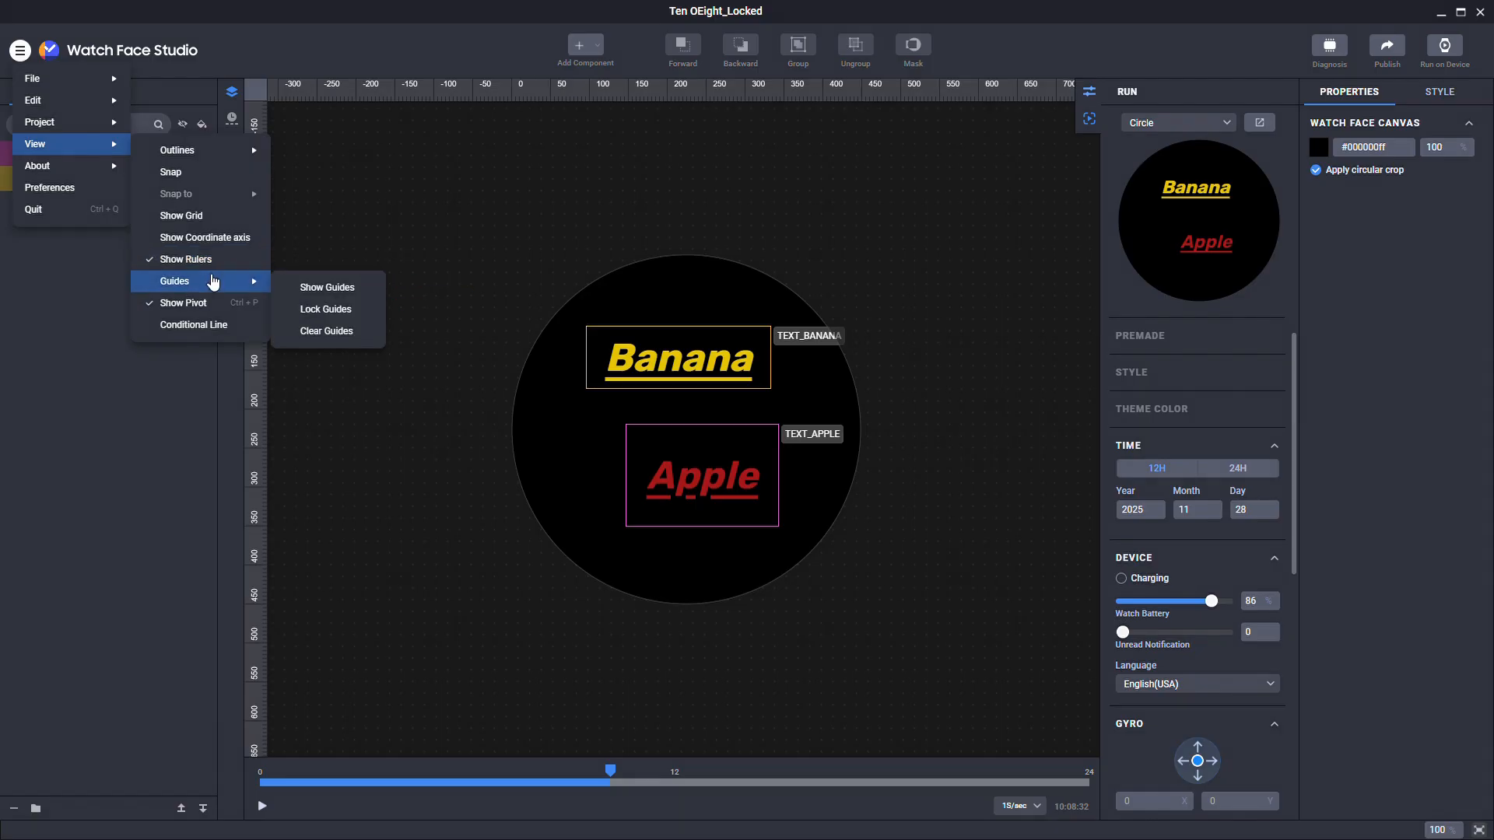
# Step: Show guides and place two vertical guides and a horizontal guide near the watch face bottom
pyautogui.click(318, 290)
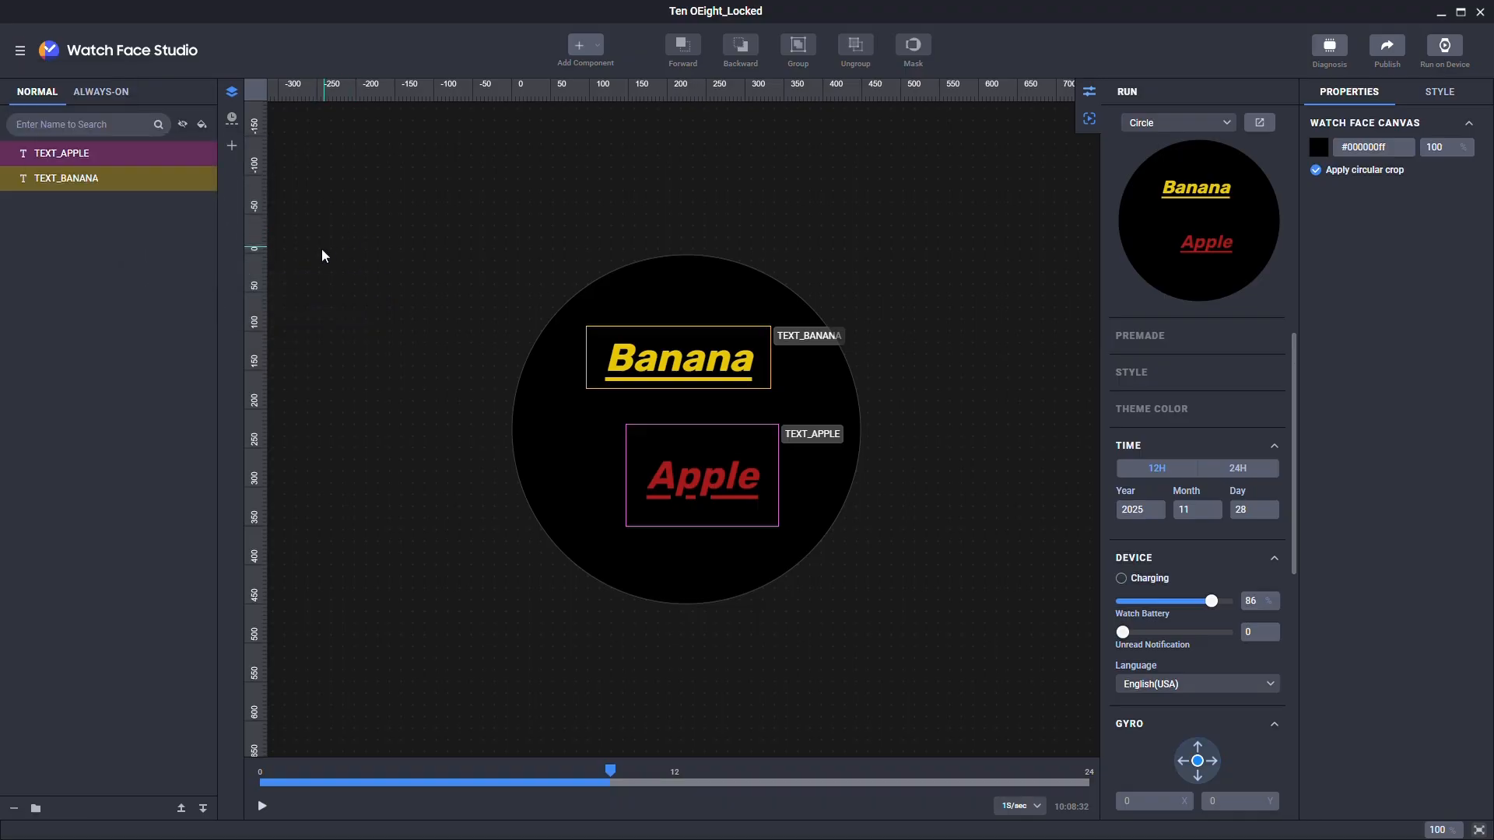
pyautogui.moveTo(268, 290); pyautogui.dragTo(534, 292)
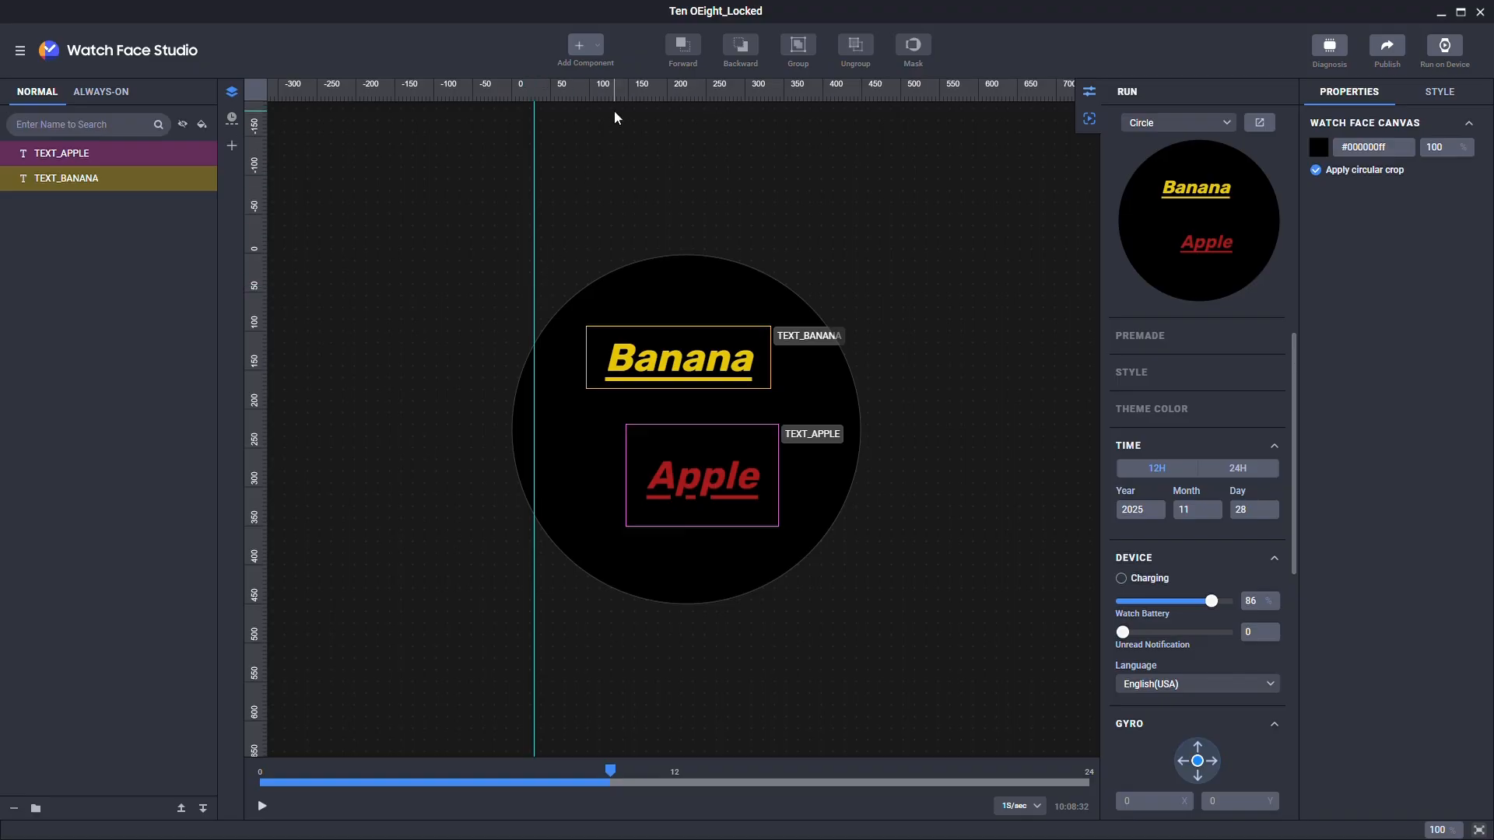
pyautogui.moveTo(626, 108); pyautogui.dragTo(614, 284)
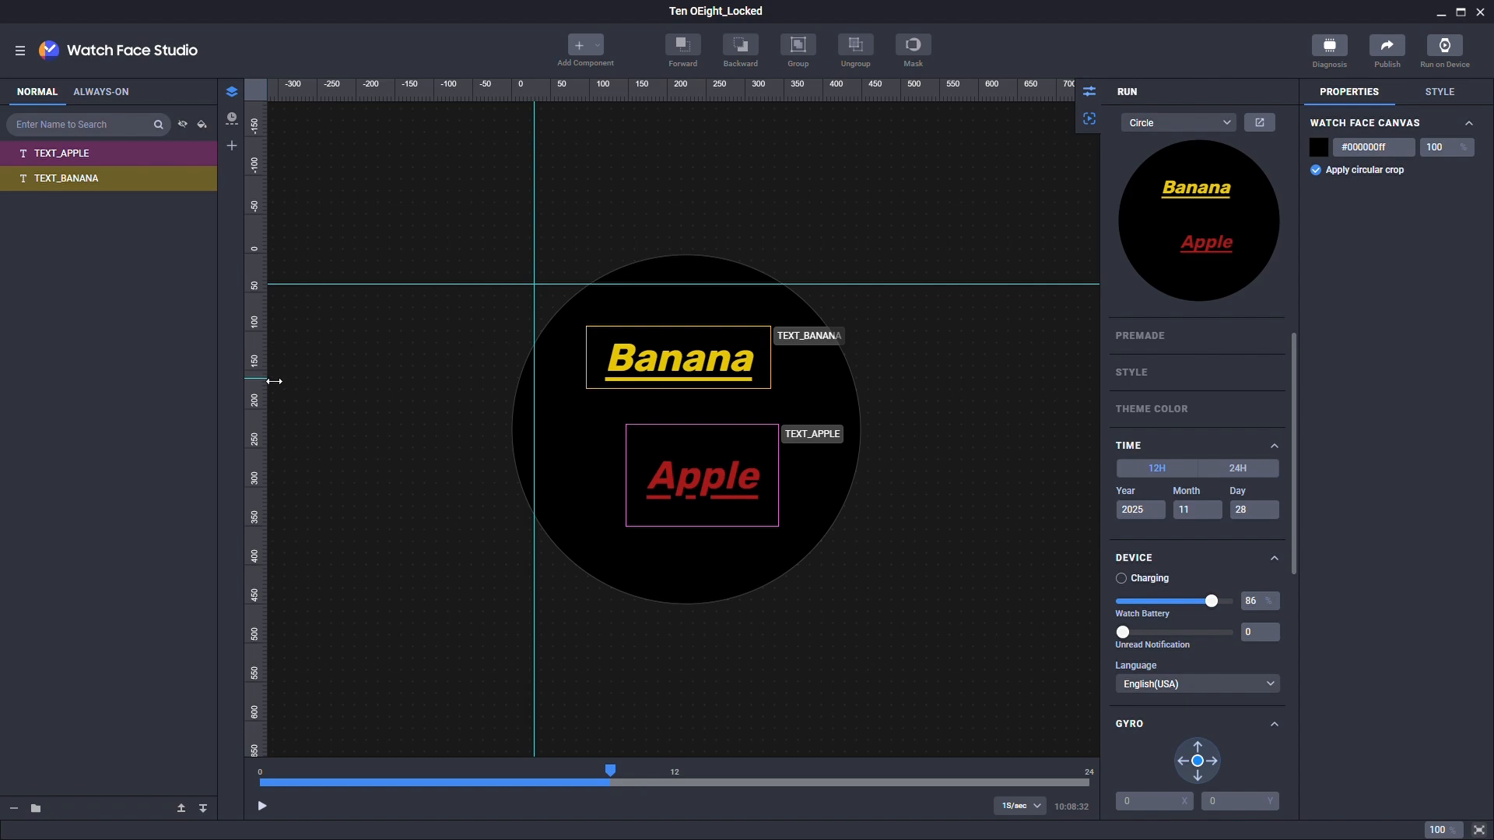
pyautogui.moveTo(268, 378); pyautogui.dragTo(786, 357)
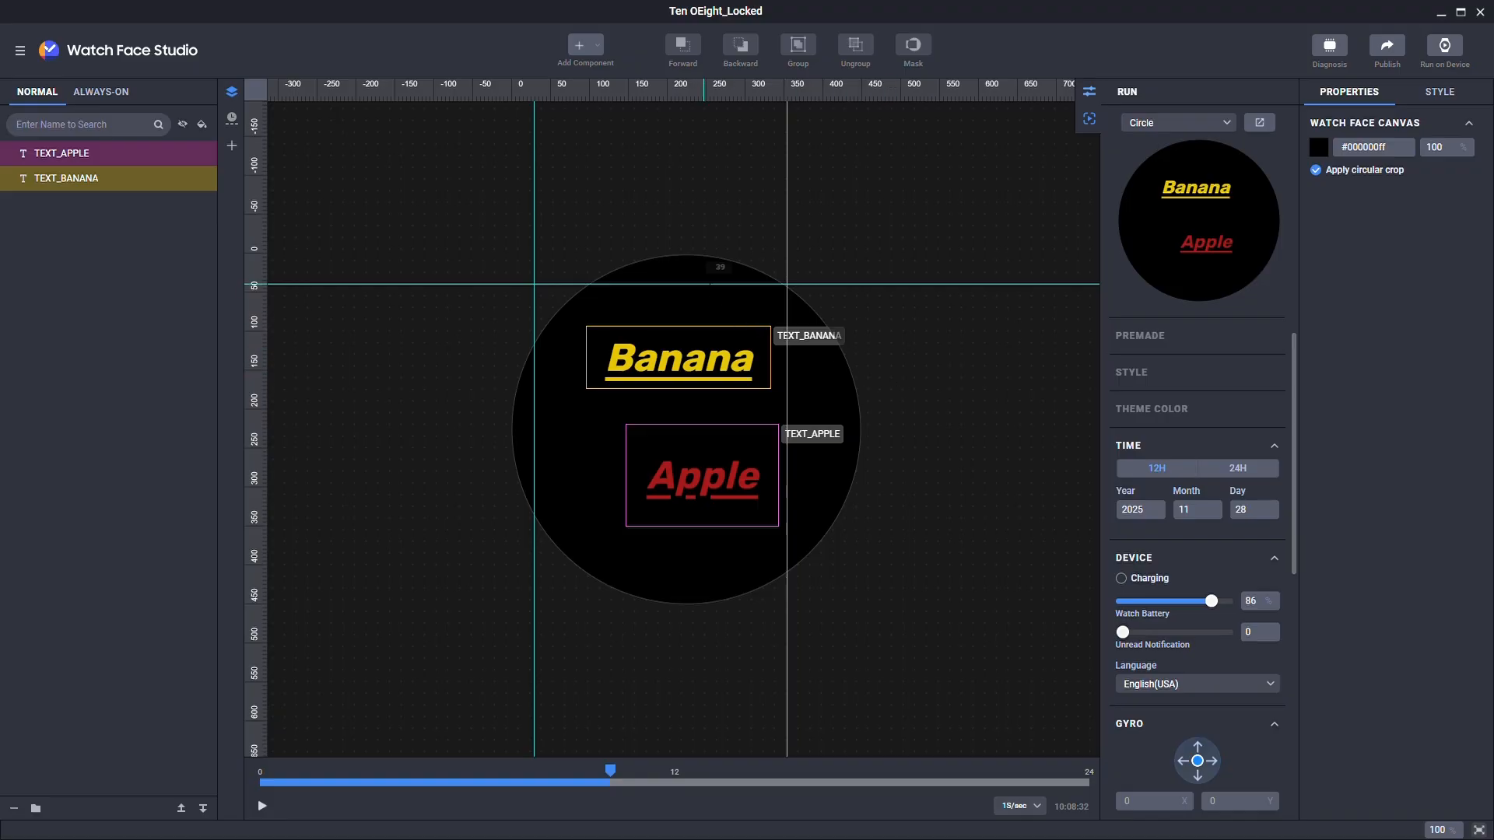
pyautogui.moveTo(705, 285); pyautogui.dragTo(645, 561)
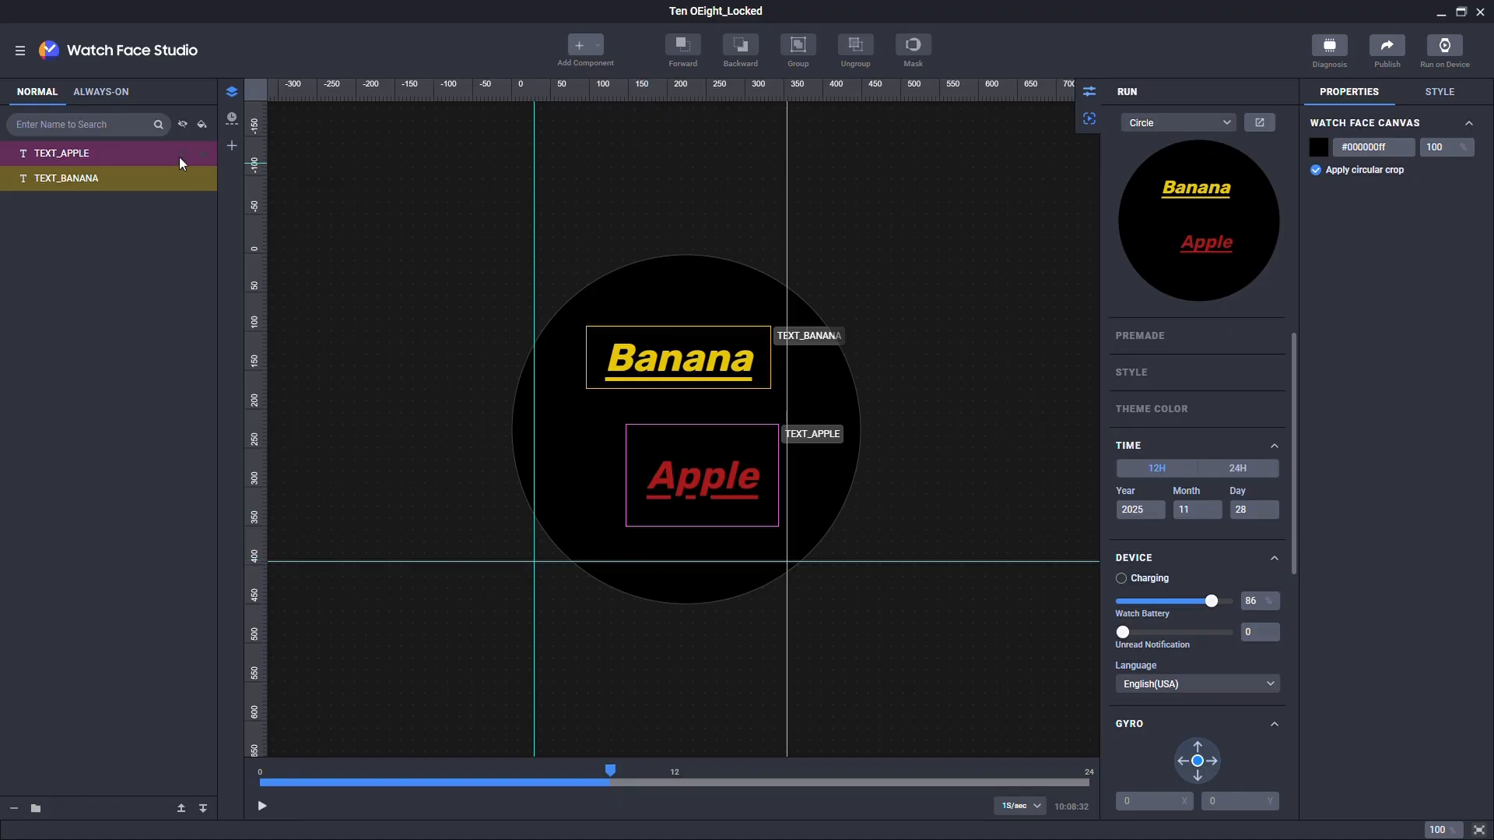
# Step: Look through the Guides options in the main menu's View menu
pyautogui.click(20, 51)
pyautogui.moveTo(51, 140)
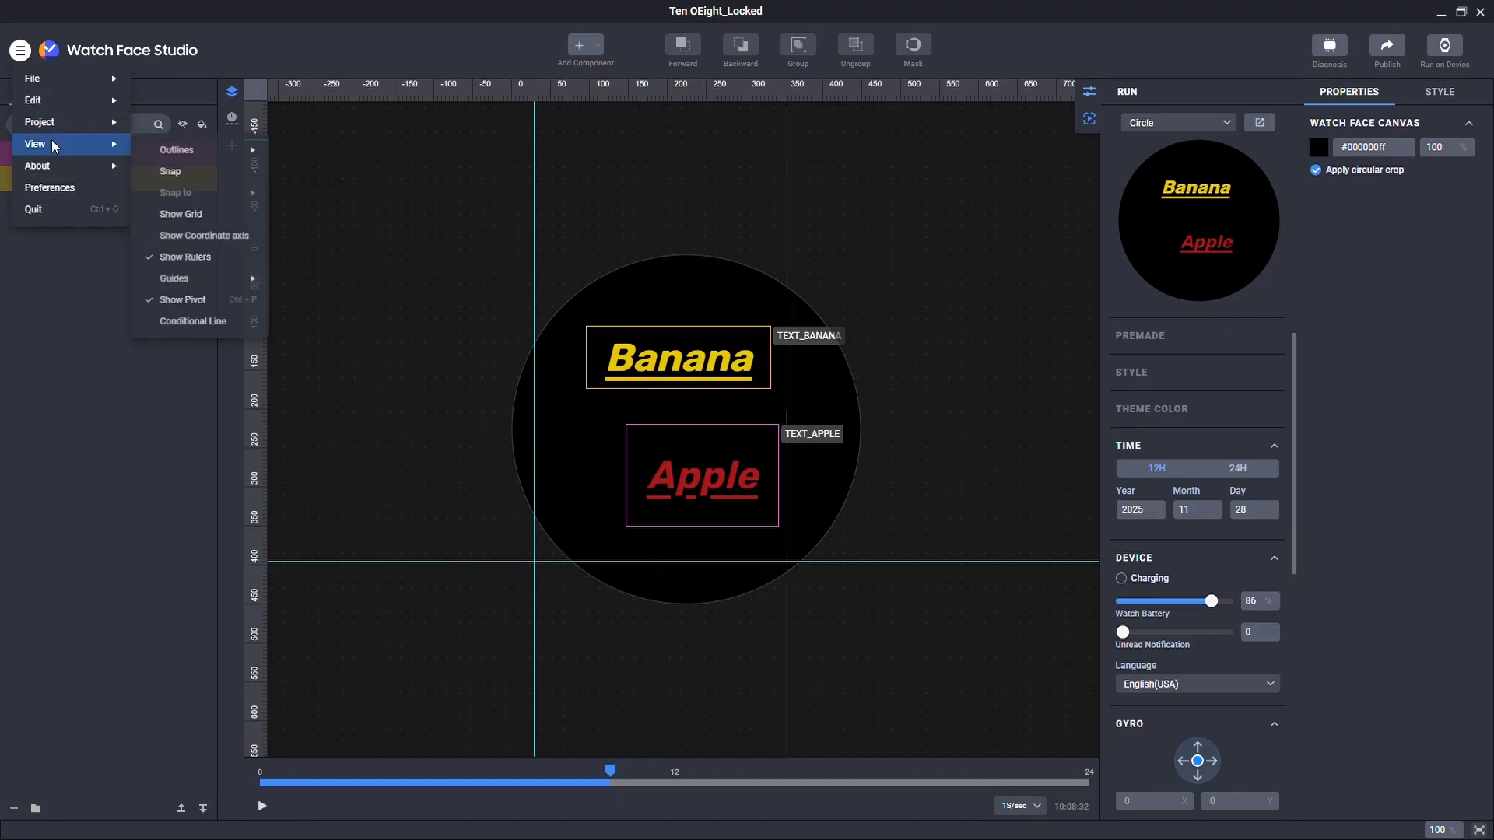
pyautogui.moveTo(212, 282)
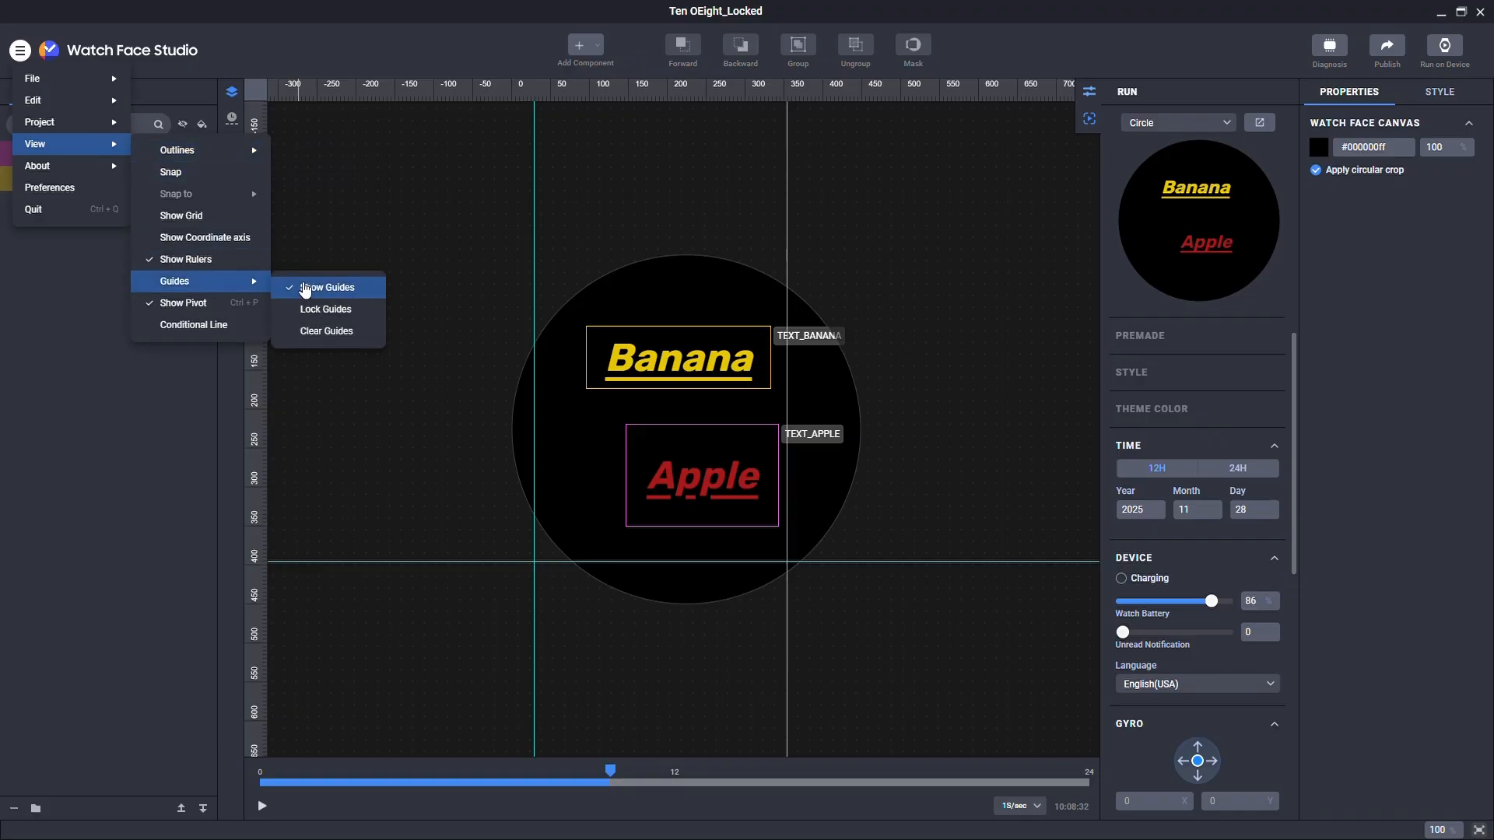
pyautogui.click(585, 440)
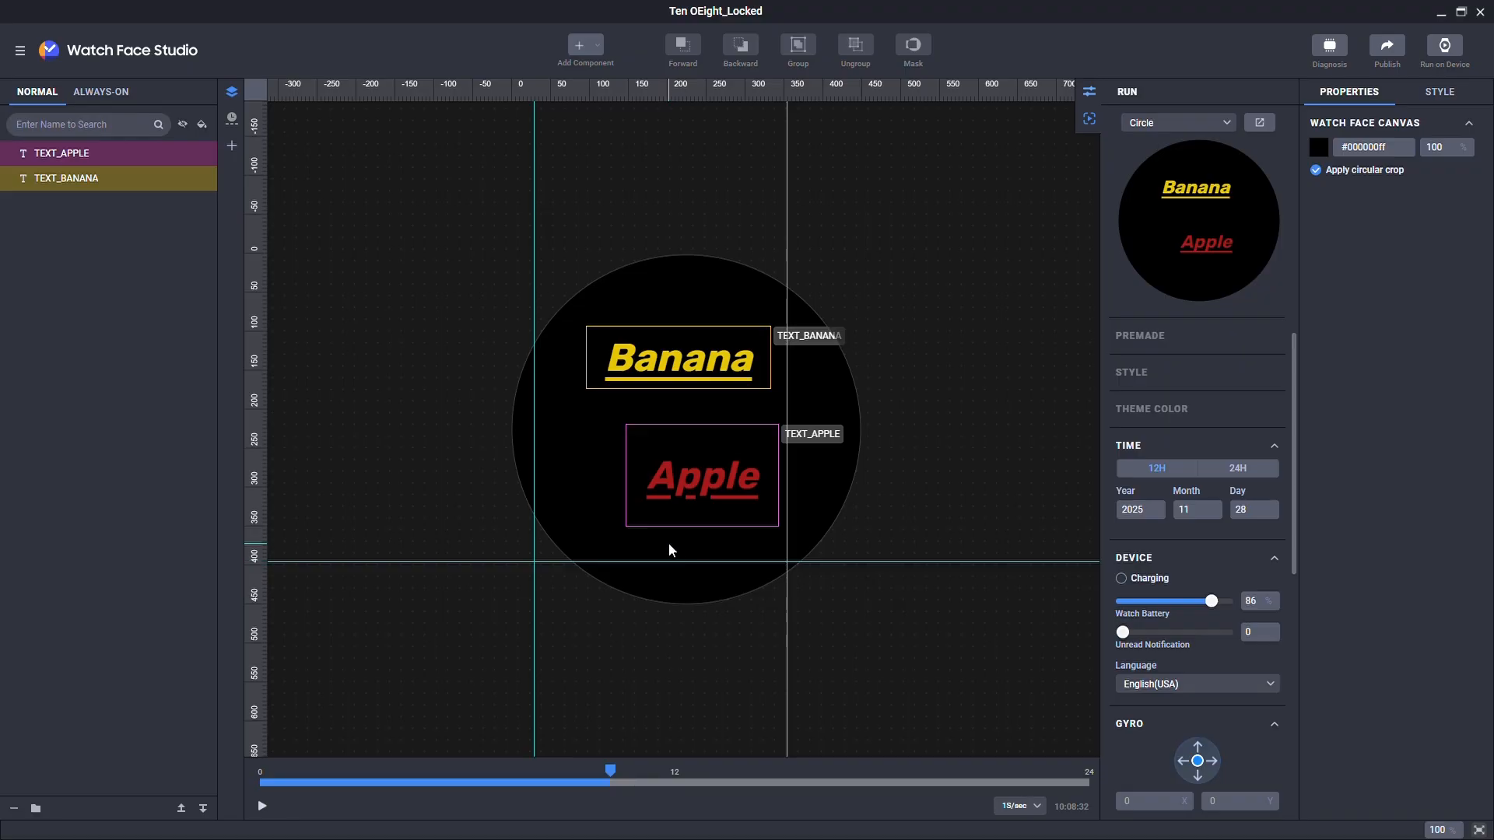
pyautogui.click(21, 51)
pyautogui.moveTo(70, 144)
pyautogui.moveTo(207, 282)
pyautogui.click(308, 310)
# Step: Lower the horizontal guide slightly and delete the right-hand vertical guide
pyautogui.click(643, 593)
pyautogui.moveTo(650, 561)
pyautogui.mouseDown()
pyautogui.moveTo(650, 515)
pyautogui.moveTo(655, 571)
pyautogui.mouseUp()
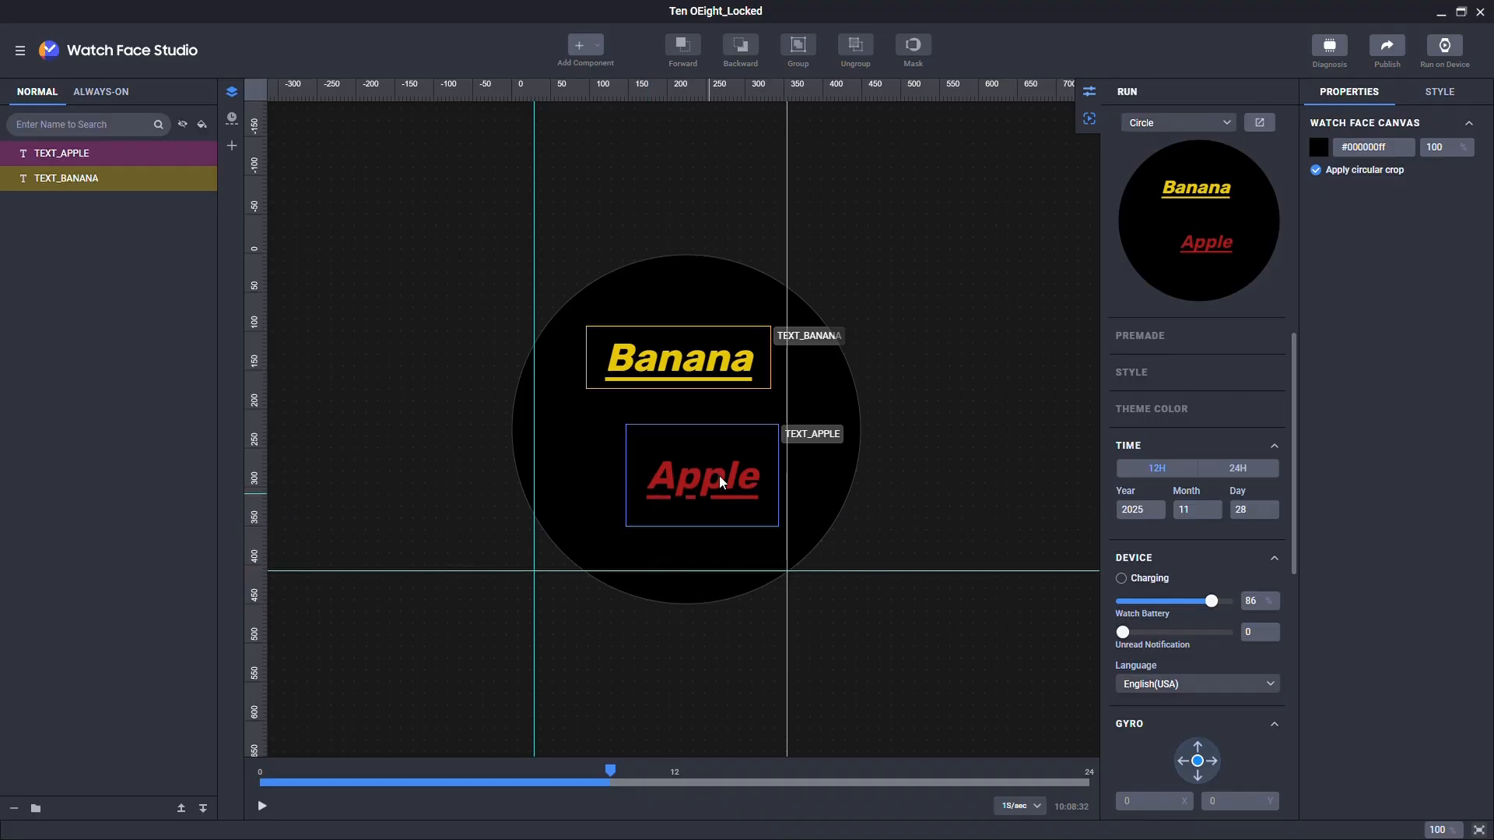
pyautogui.doubleClick(787, 261)
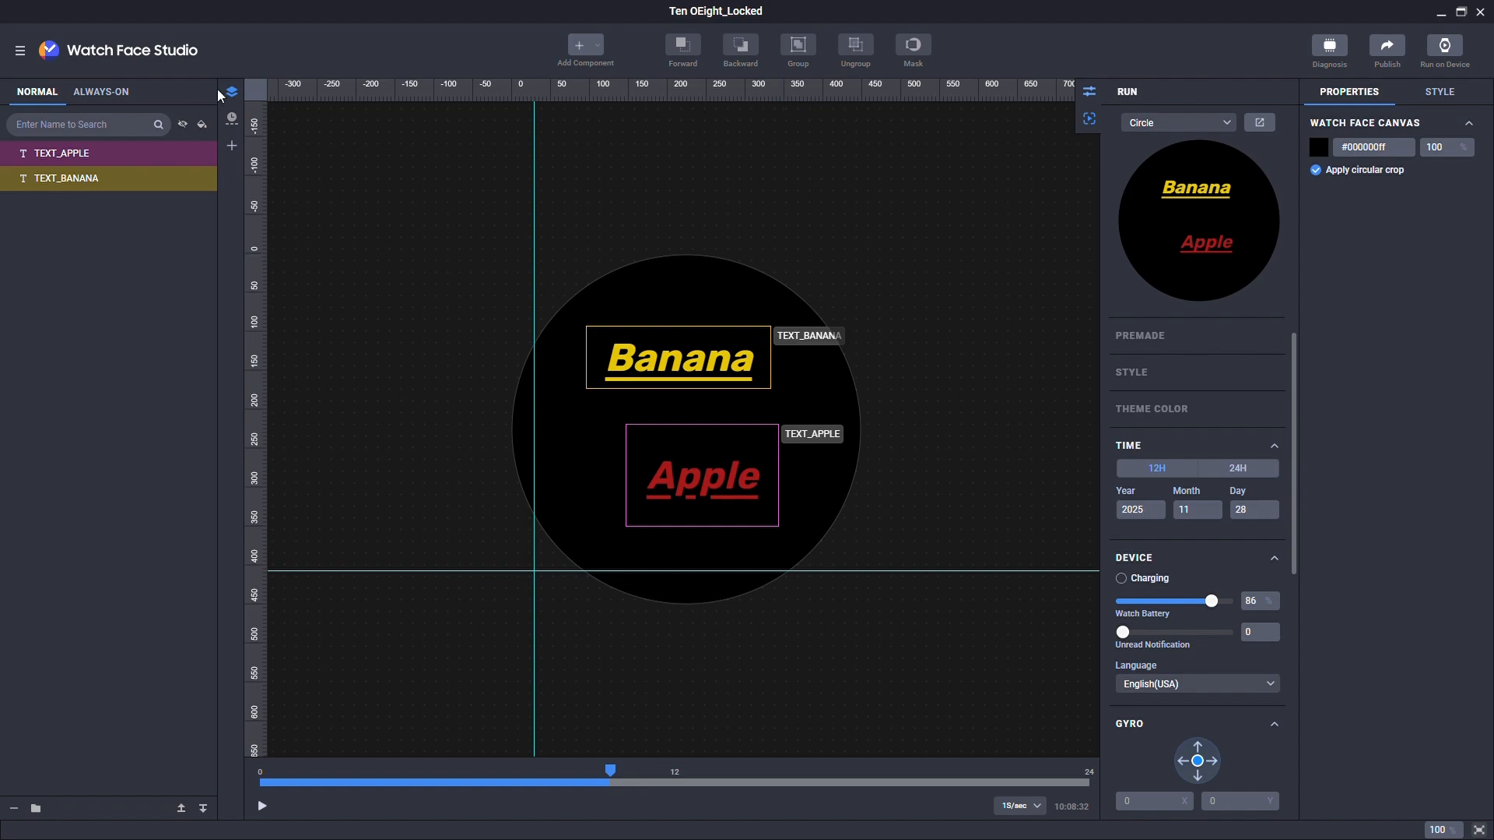
# Step: Clear all guides and turn on View > Snap
pyautogui.click(19, 51)
pyautogui.moveTo(54, 145)
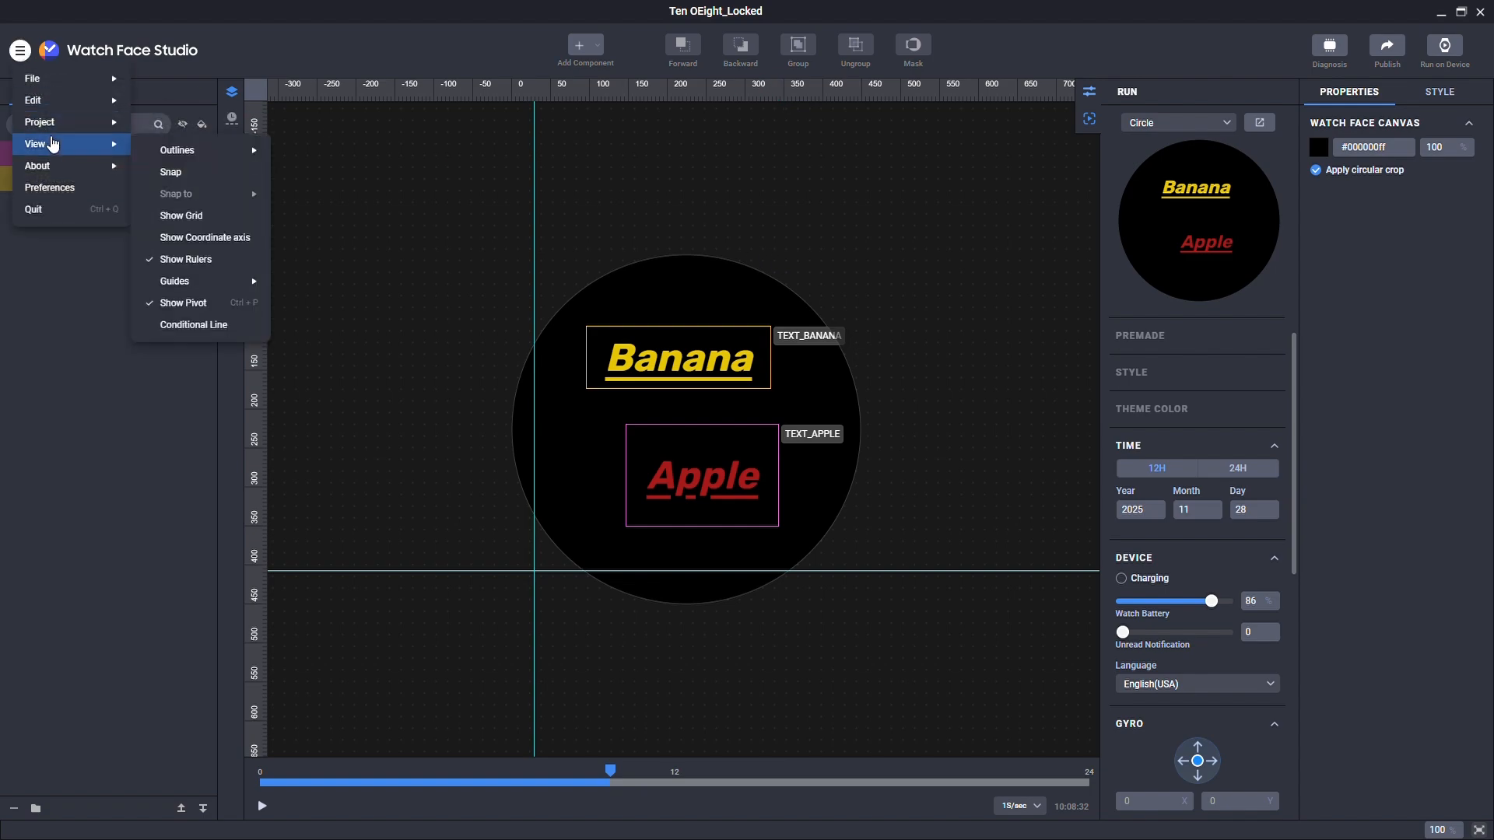
pyautogui.moveTo(187, 282)
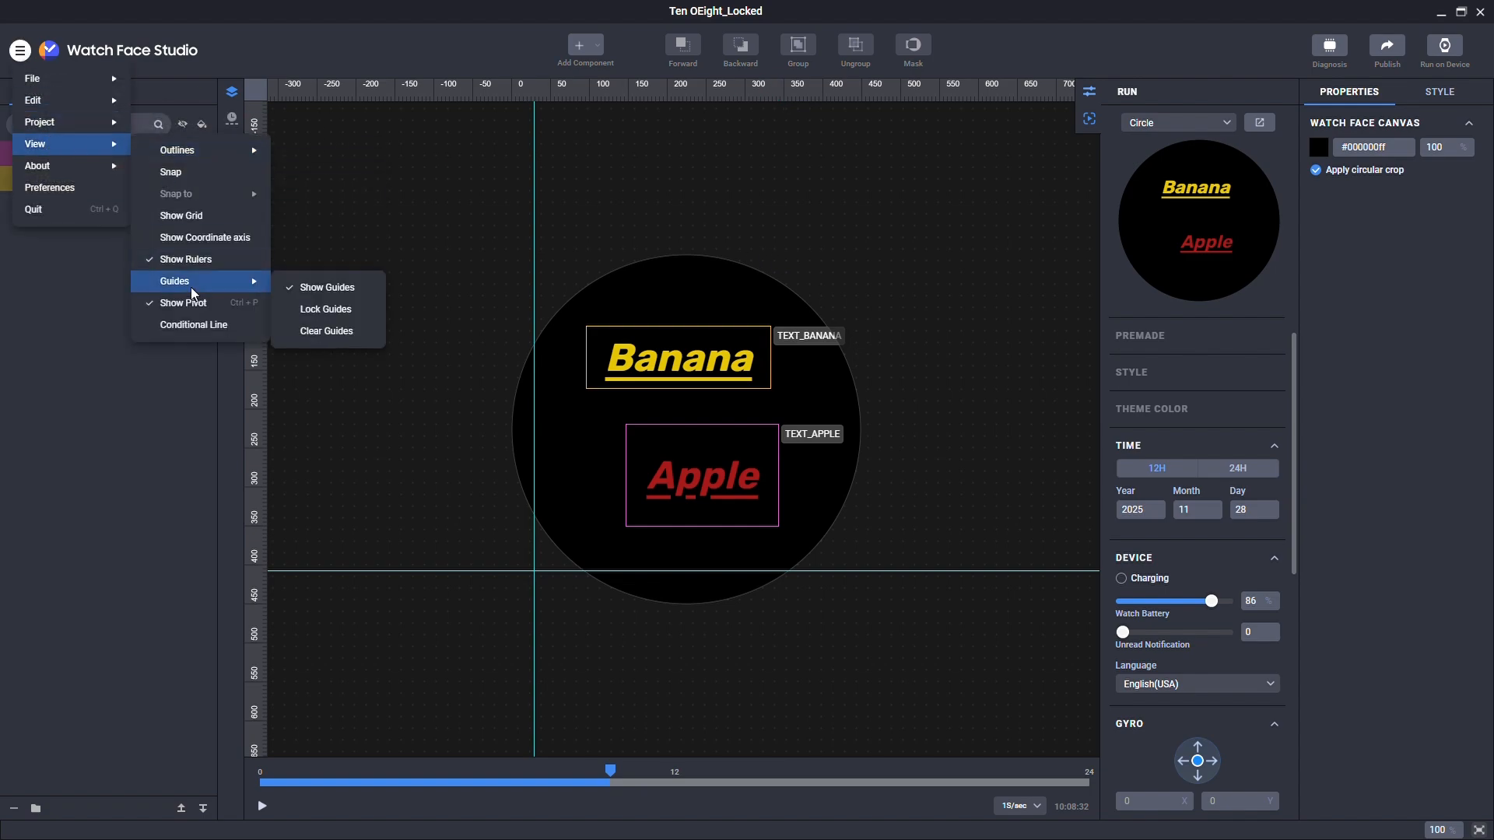
pyautogui.click(361, 333)
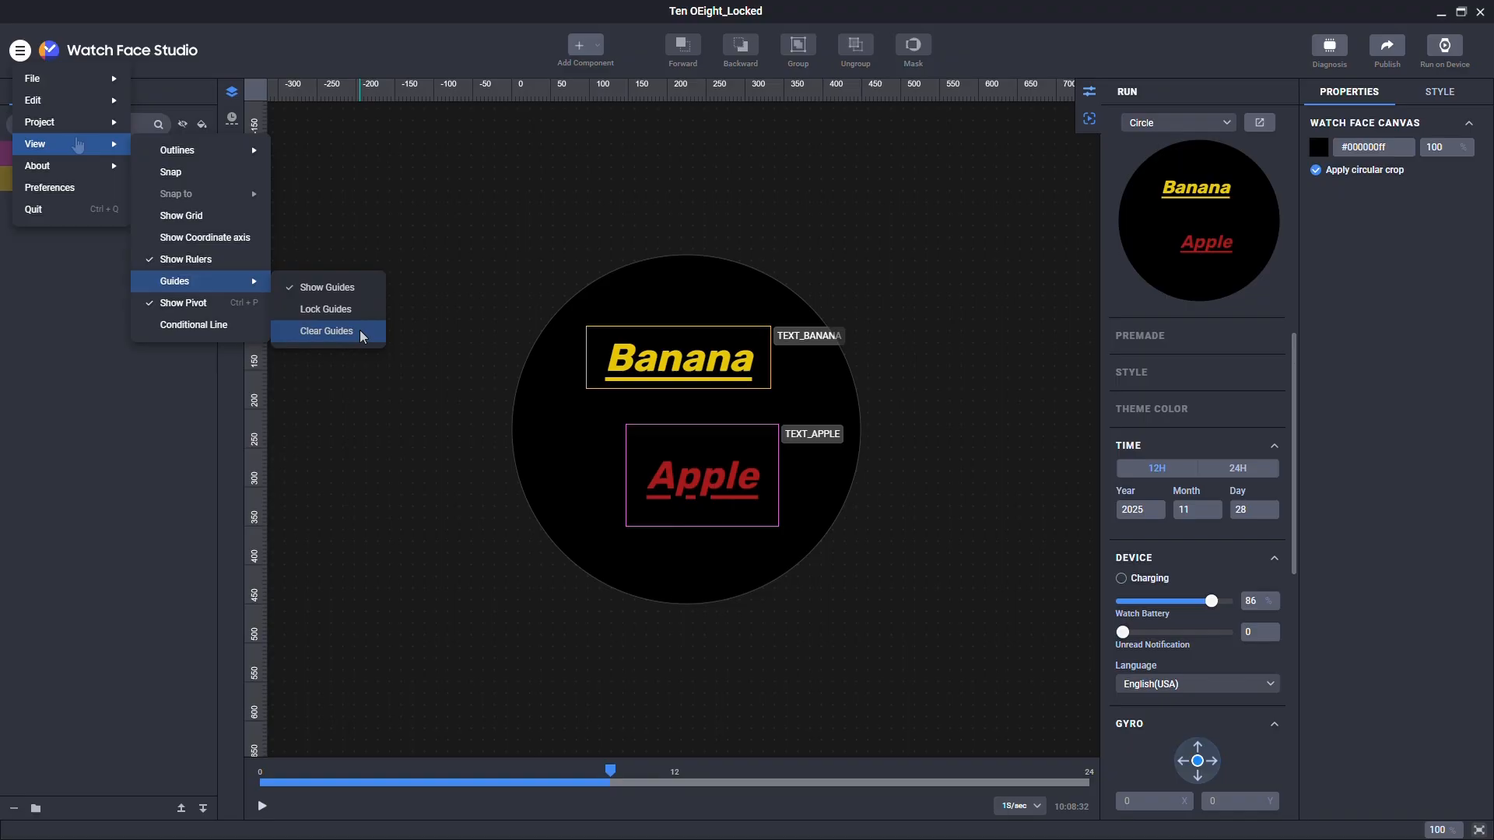
pyautogui.click(192, 174)
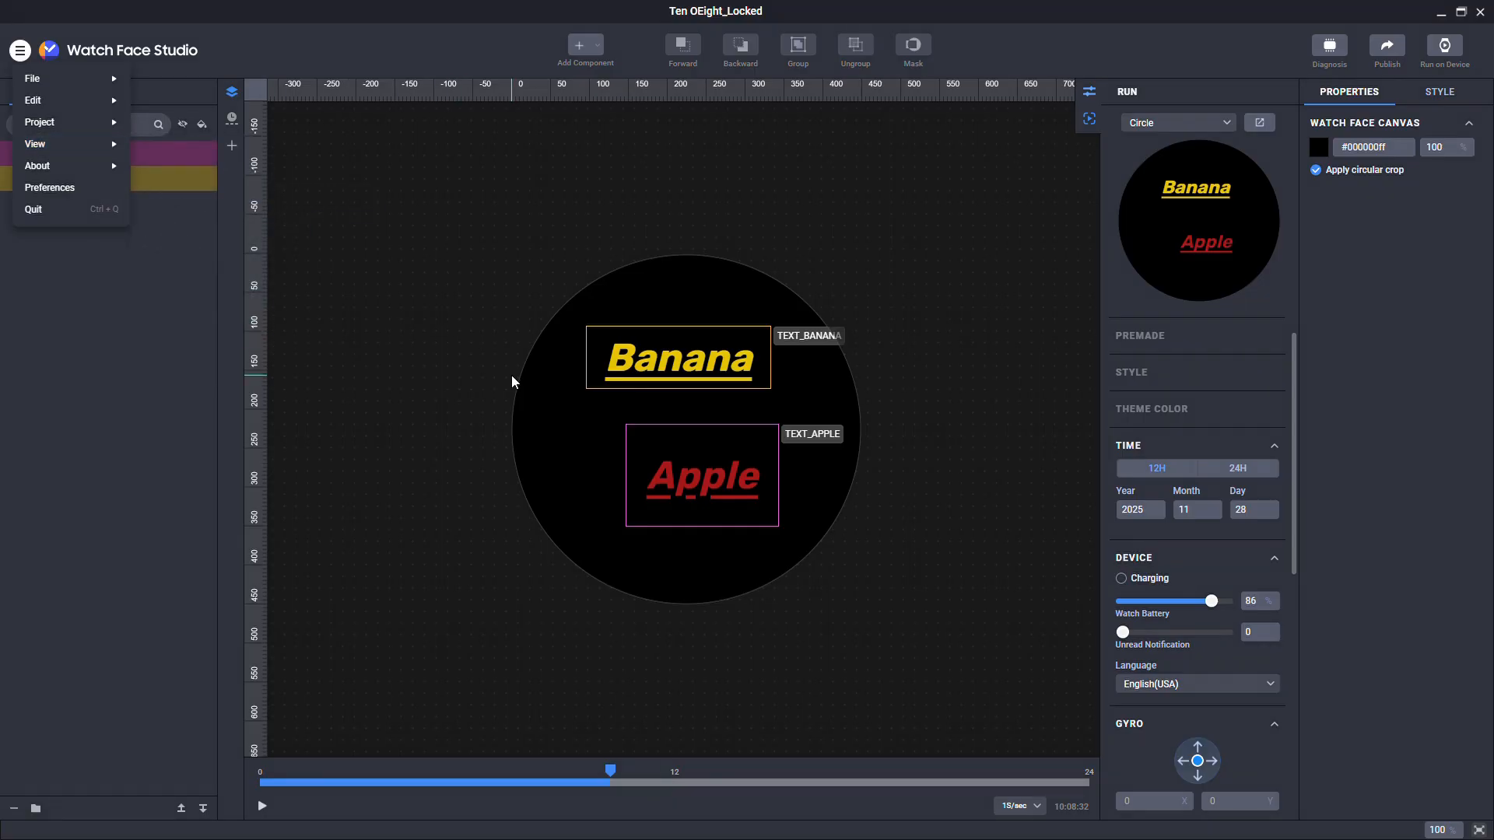
# Step: Add a vertical guide left of the texts and snap Banana's and Apple's left edges to it
pyautogui.click(663, 363)
pyautogui.moveTo(688, 361); pyautogui.dragTo(741, 349)
pyautogui.moveTo(682, 458); pyautogui.dragTo(714, 465)
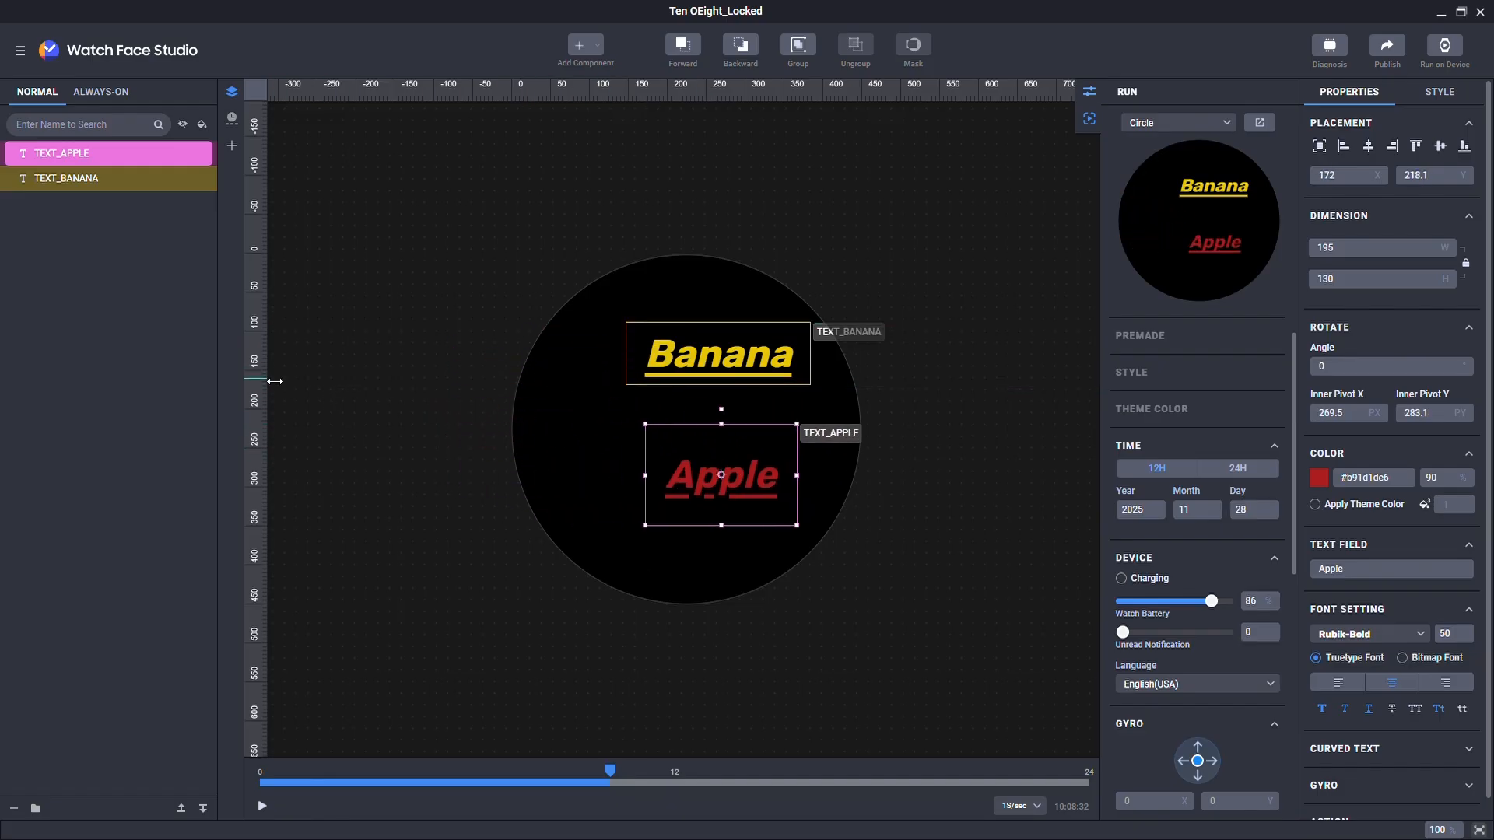
pyautogui.moveTo(274, 381); pyautogui.dragTo(568, 374)
pyautogui.moveTo(668, 352); pyautogui.dragTo(621, 346)
pyautogui.moveTo(678, 436); pyautogui.dragTo(635, 436)
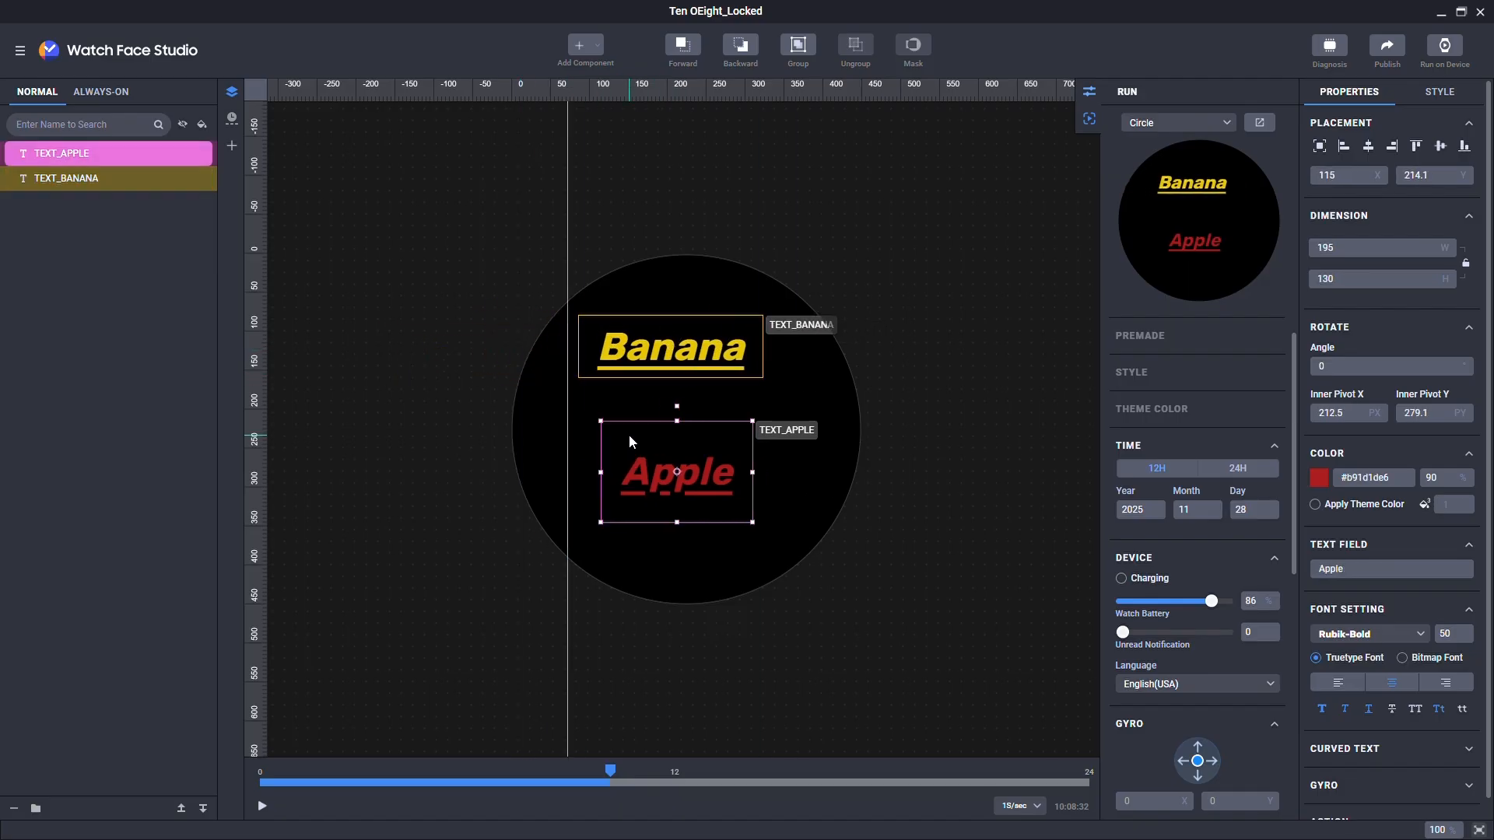
# Step: Turn off Snap align under View > Snap to
pyautogui.click(21, 53)
pyautogui.moveTo(70, 144)
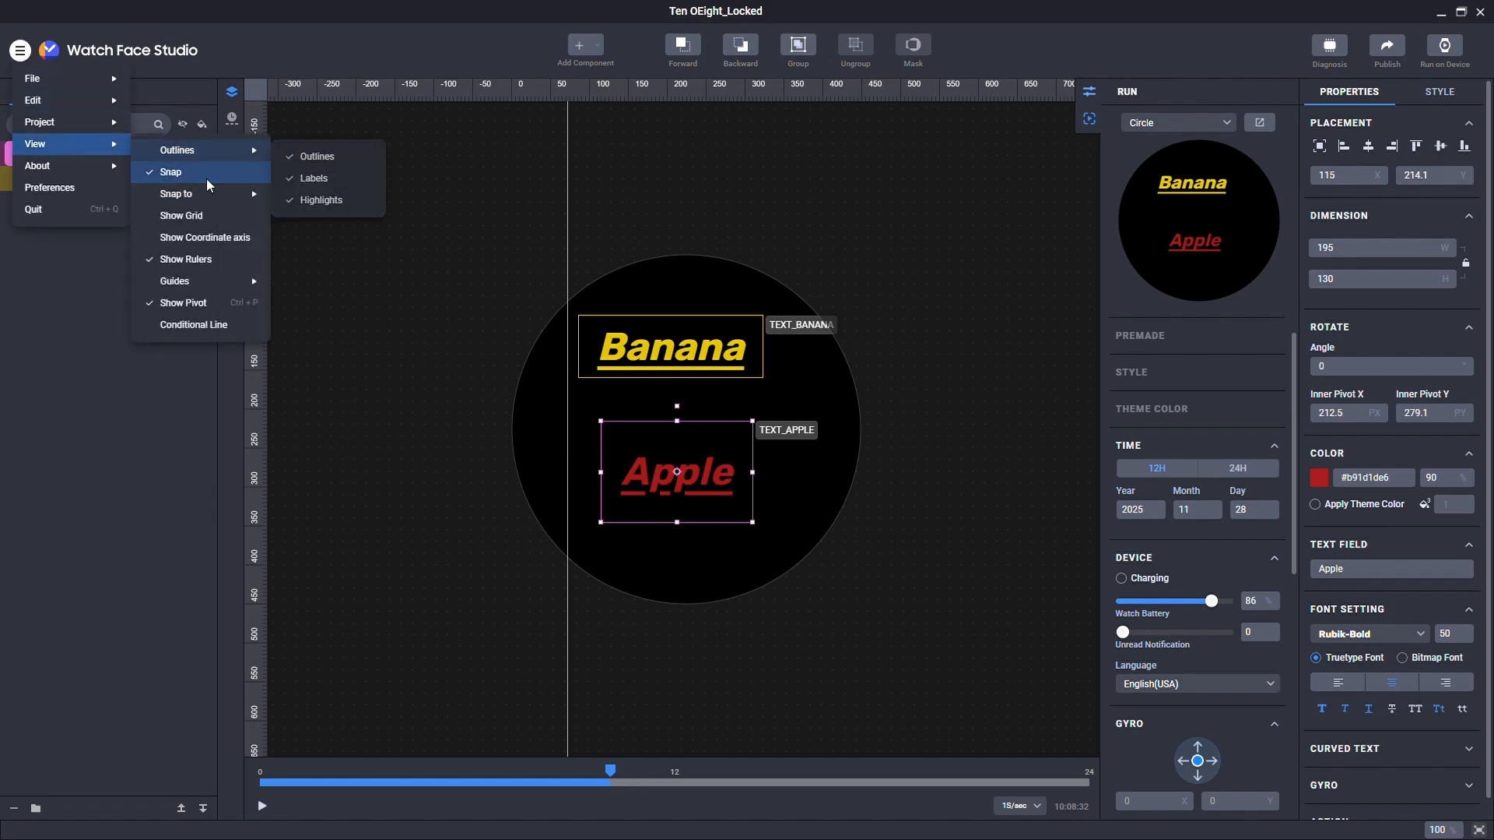
pyautogui.moveTo(208, 197)
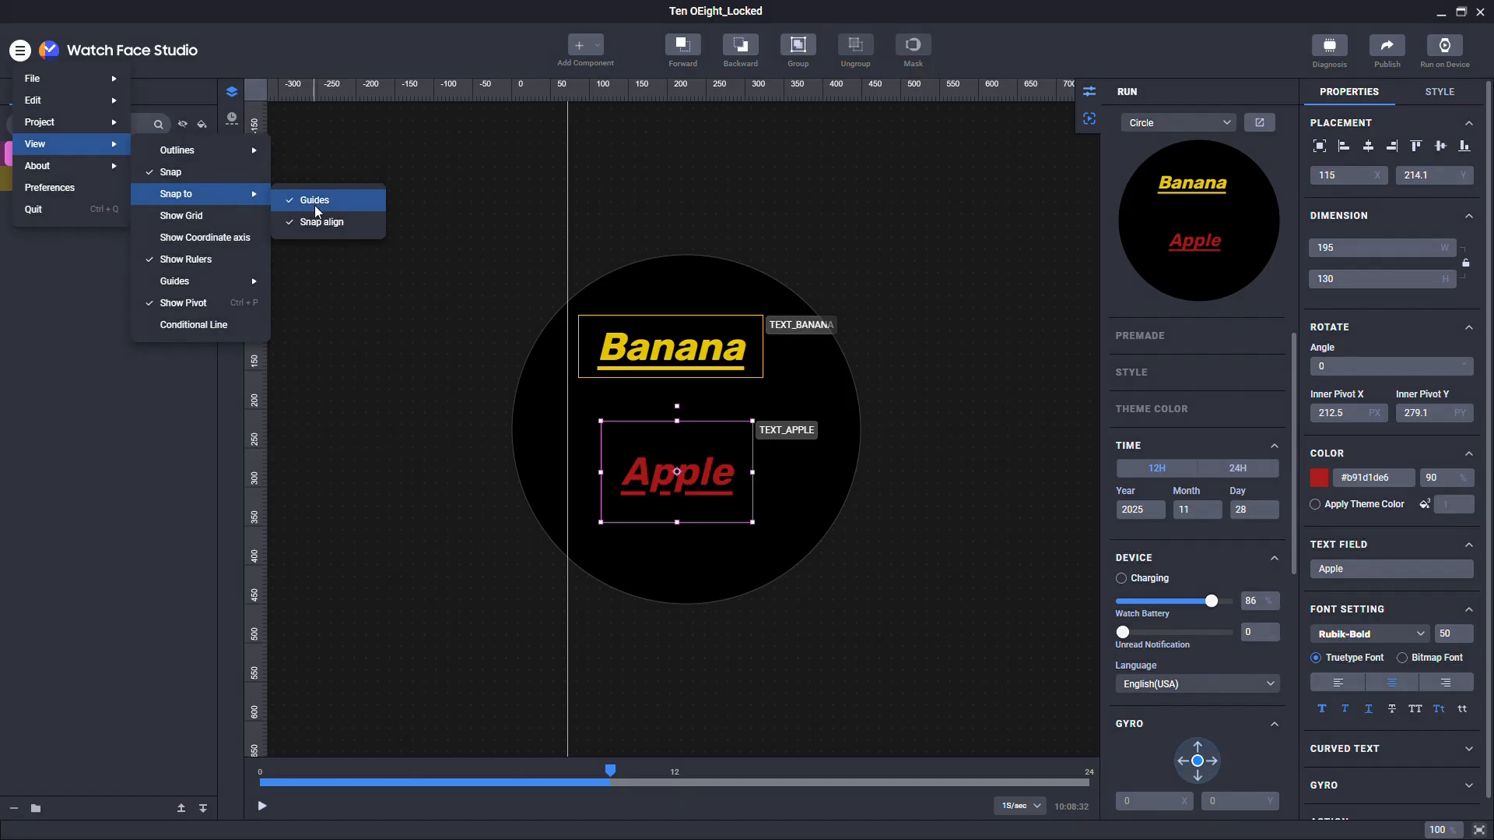
pyautogui.click(326, 221)
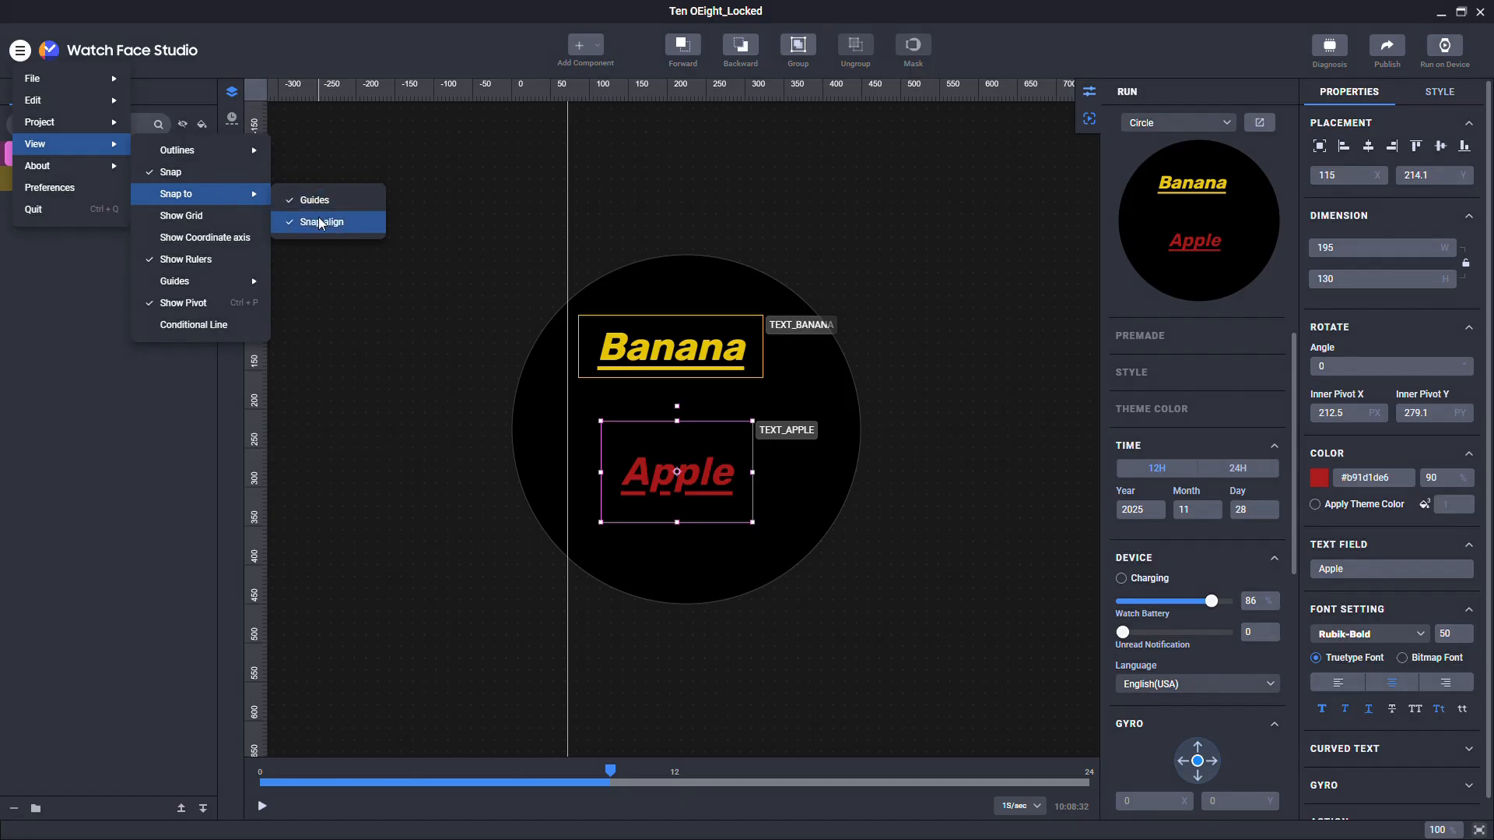
# Step: Move Apple up to X 92, Y 186.1 below Banana, then toggle Conditional Line on and off
pyautogui.click(674, 439)
pyautogui.moveTo(670, 442)
pyautogui.mouseDown()
pyautogui.moveTo(758, 408)
pyautogui.moveTo(852, 339)
pyautogui.moveTo(810, 412)
pyautogui.moveTo(630, 424)
pyautogui.moveTo(662, 428)
pyautogui.mouseUp()
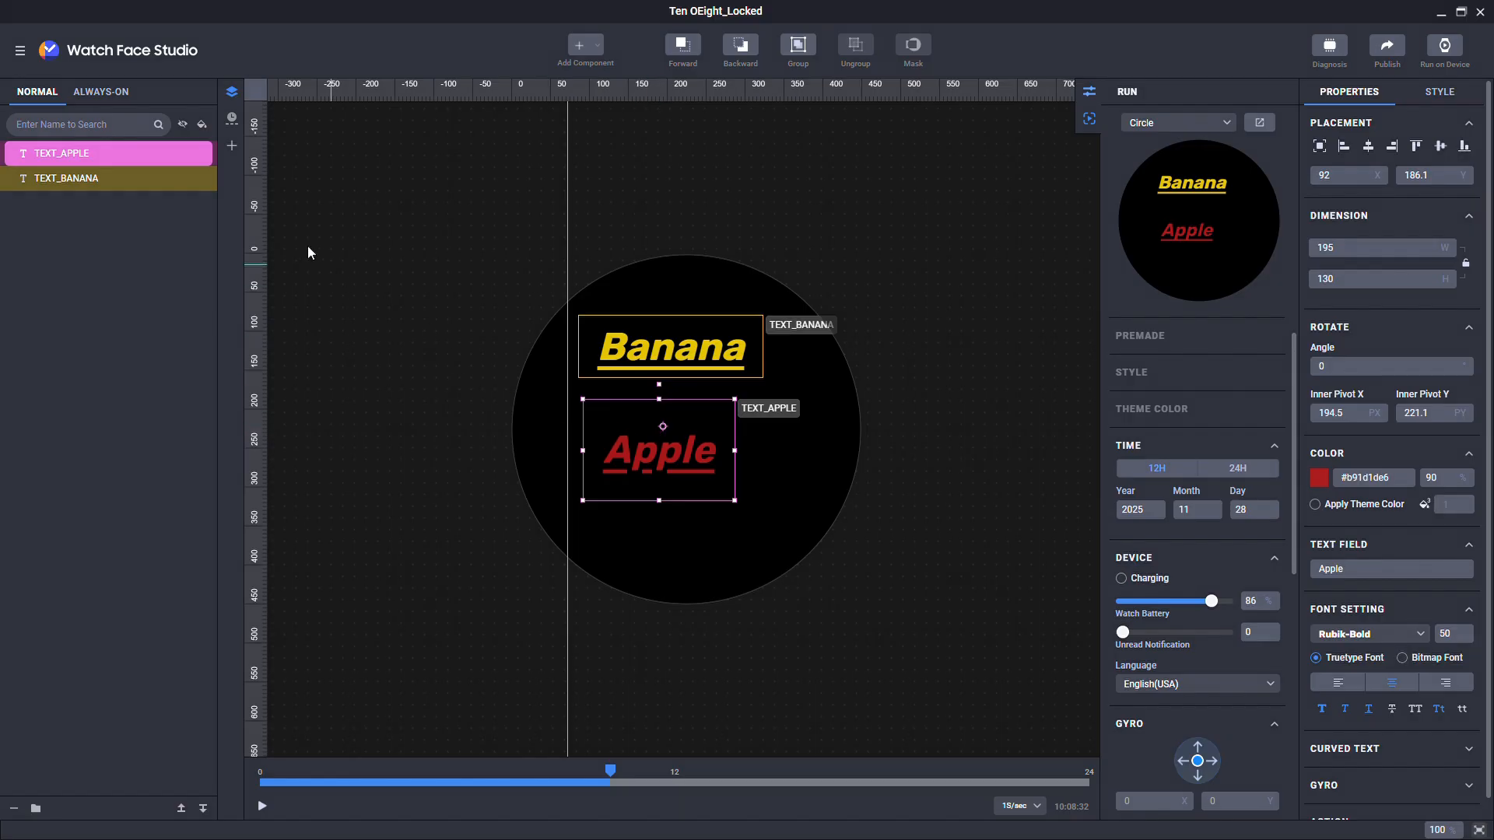
pyautogui.click(20, 50)
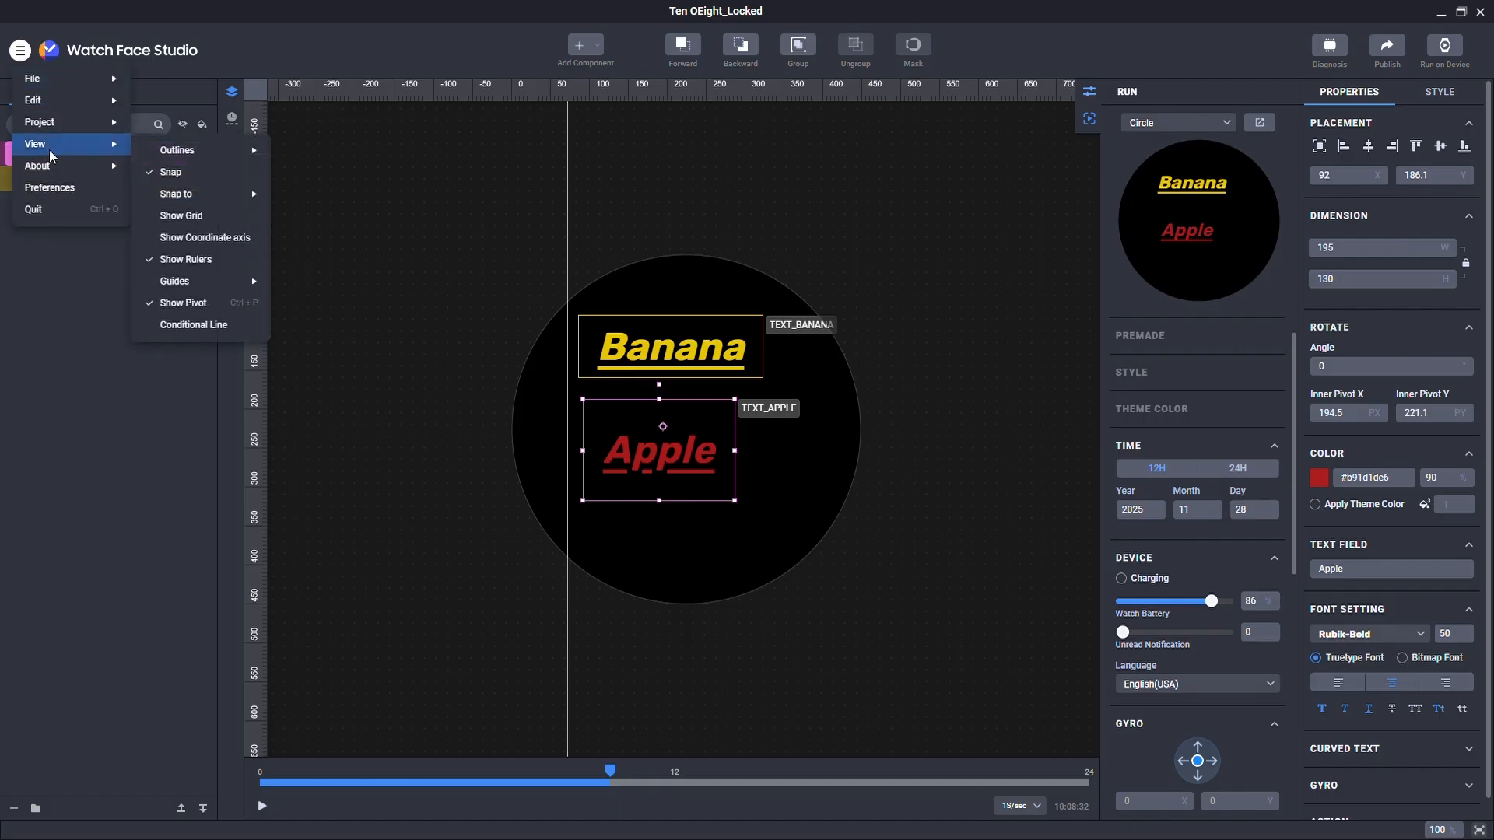
pyautogui.click(193, 324)
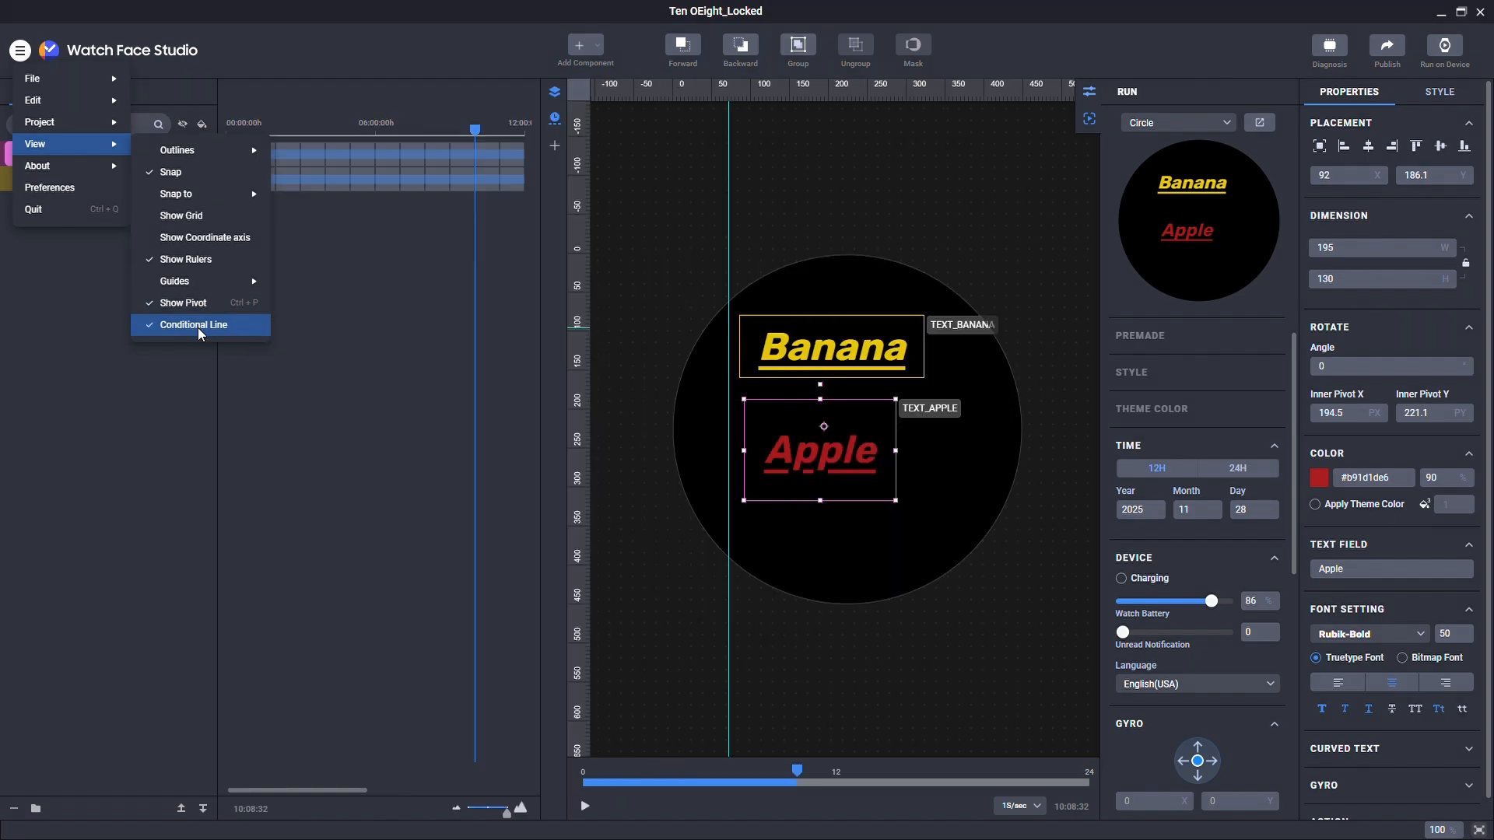
pyautogui.click(199, 330)
pyautogui.click(198, 330)
pyautogui.click(198, 331)
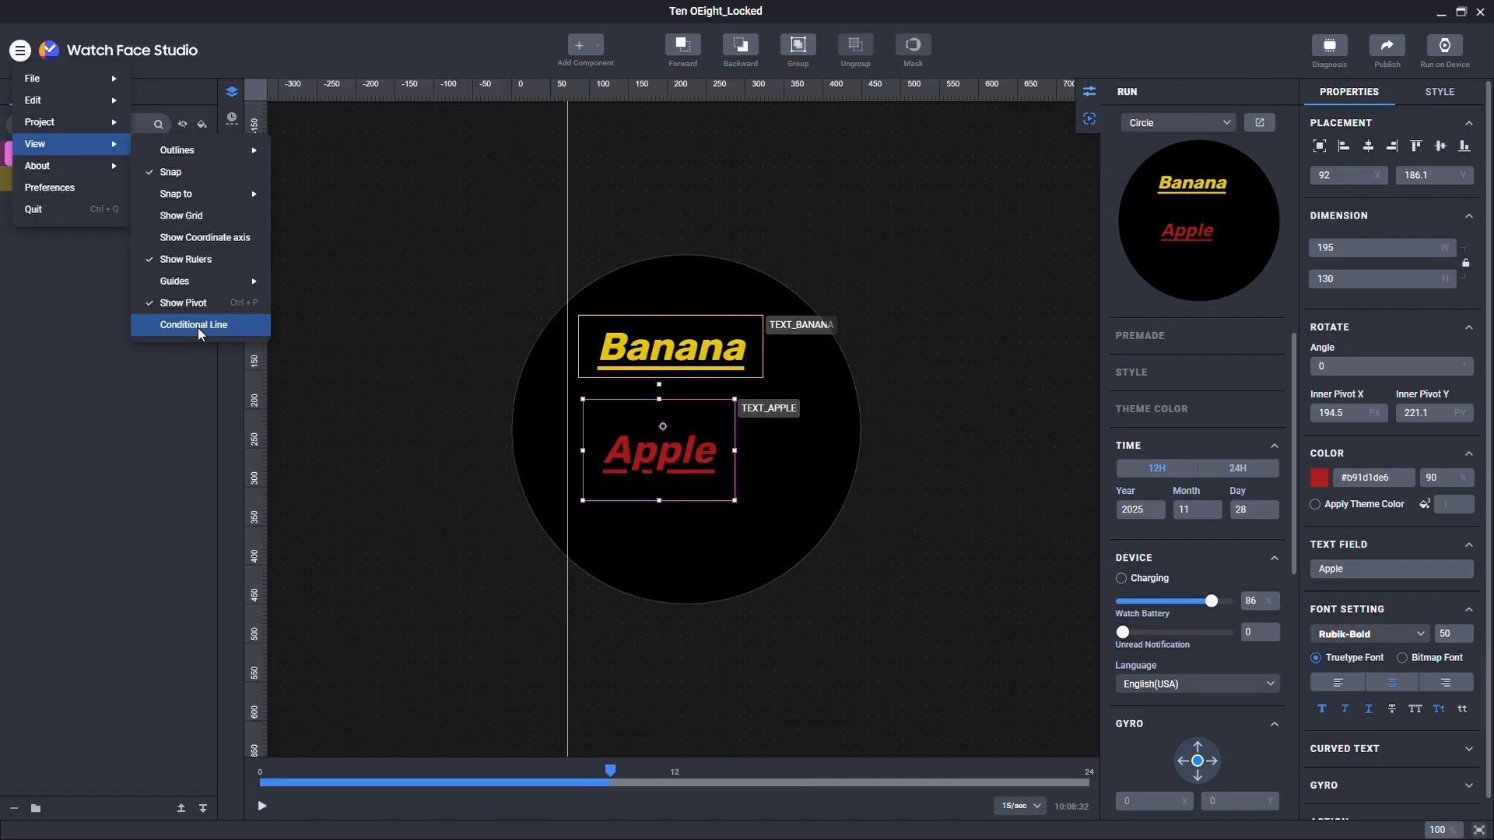
pyautogui.moveTo(113, 172)
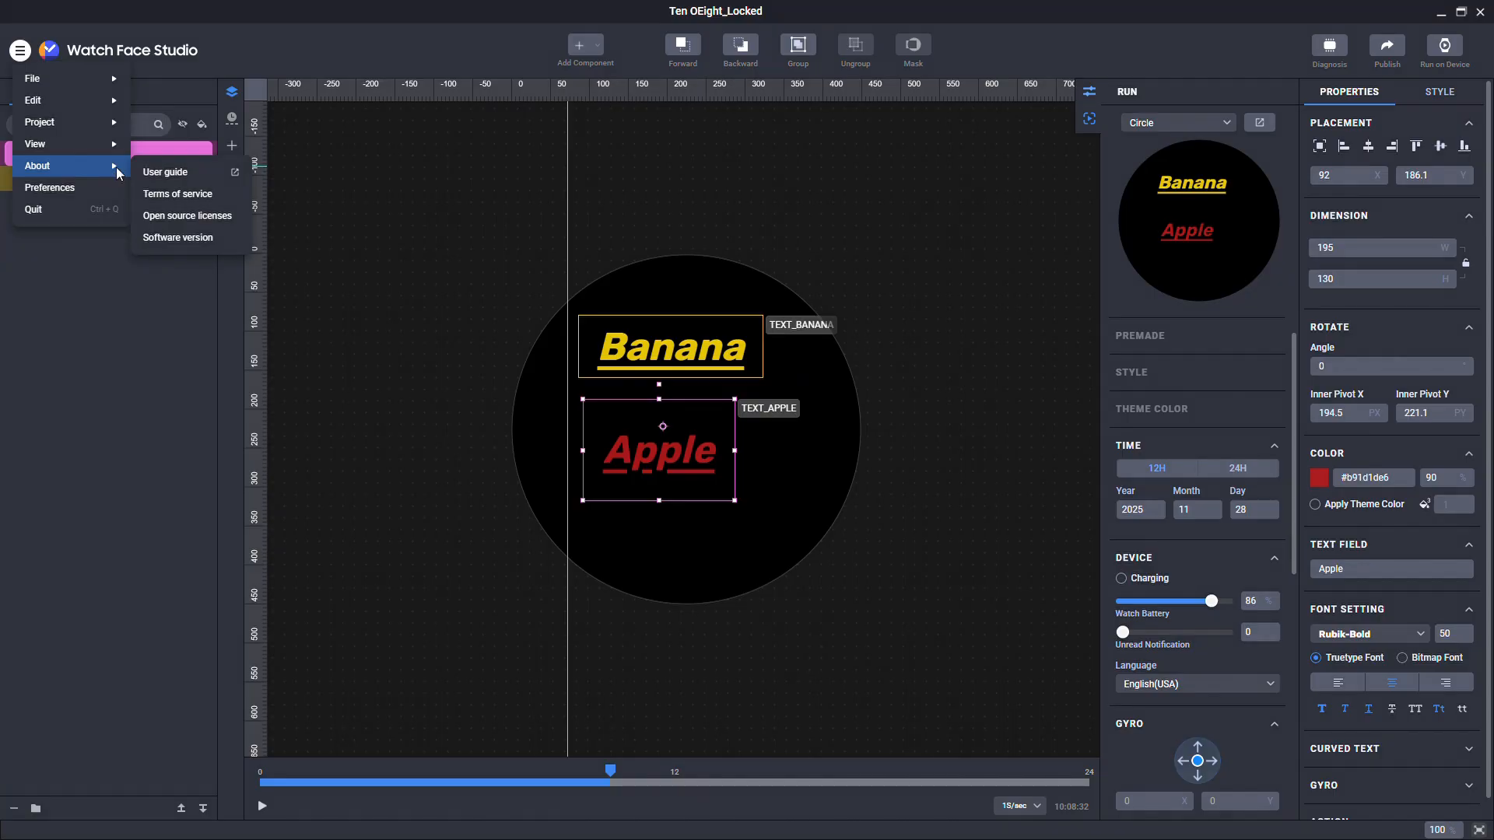
pyautogui.click(185, 237)
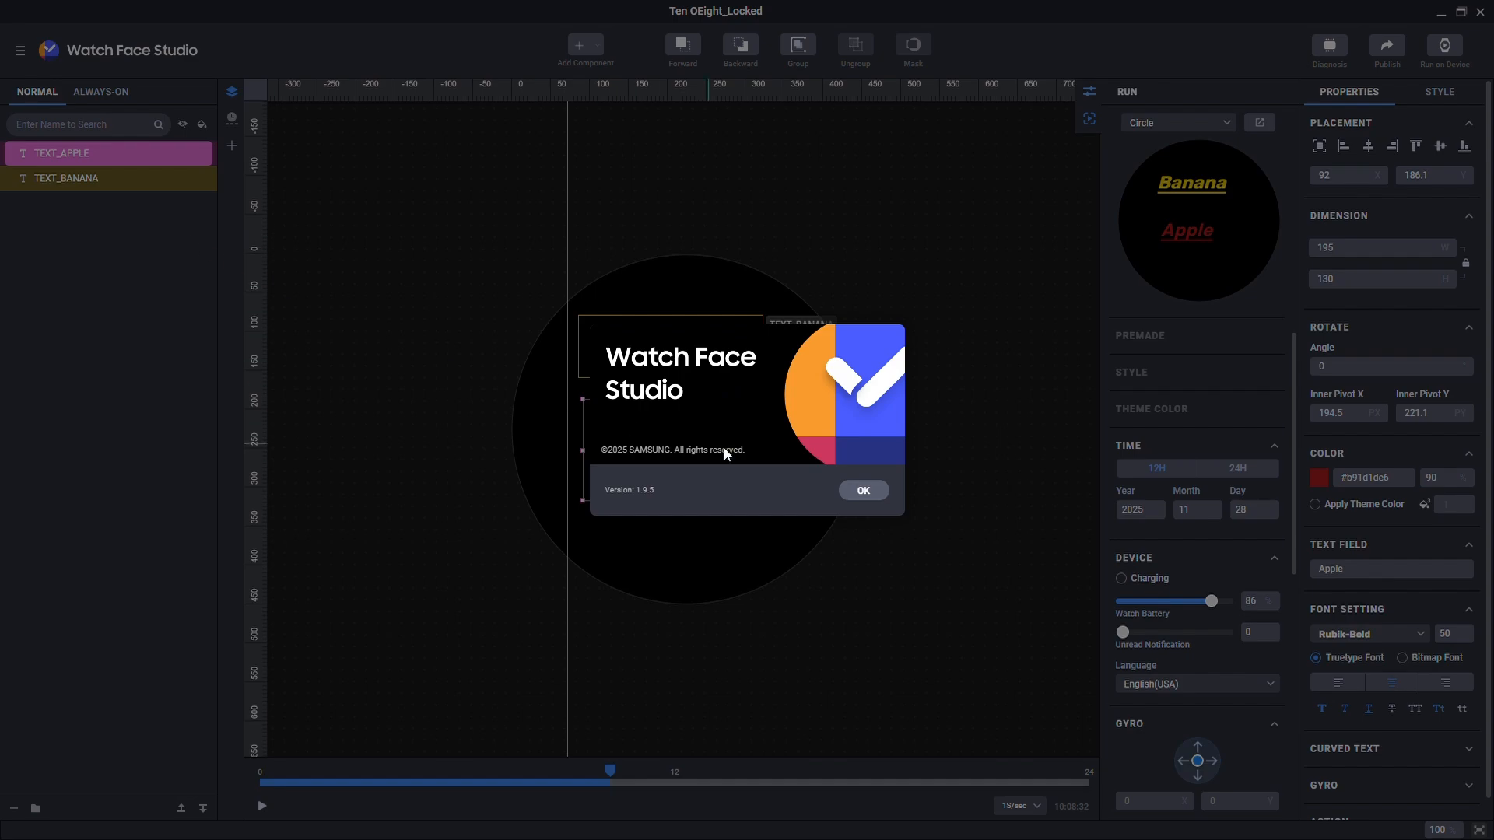
pyautogui.click(859, 490)
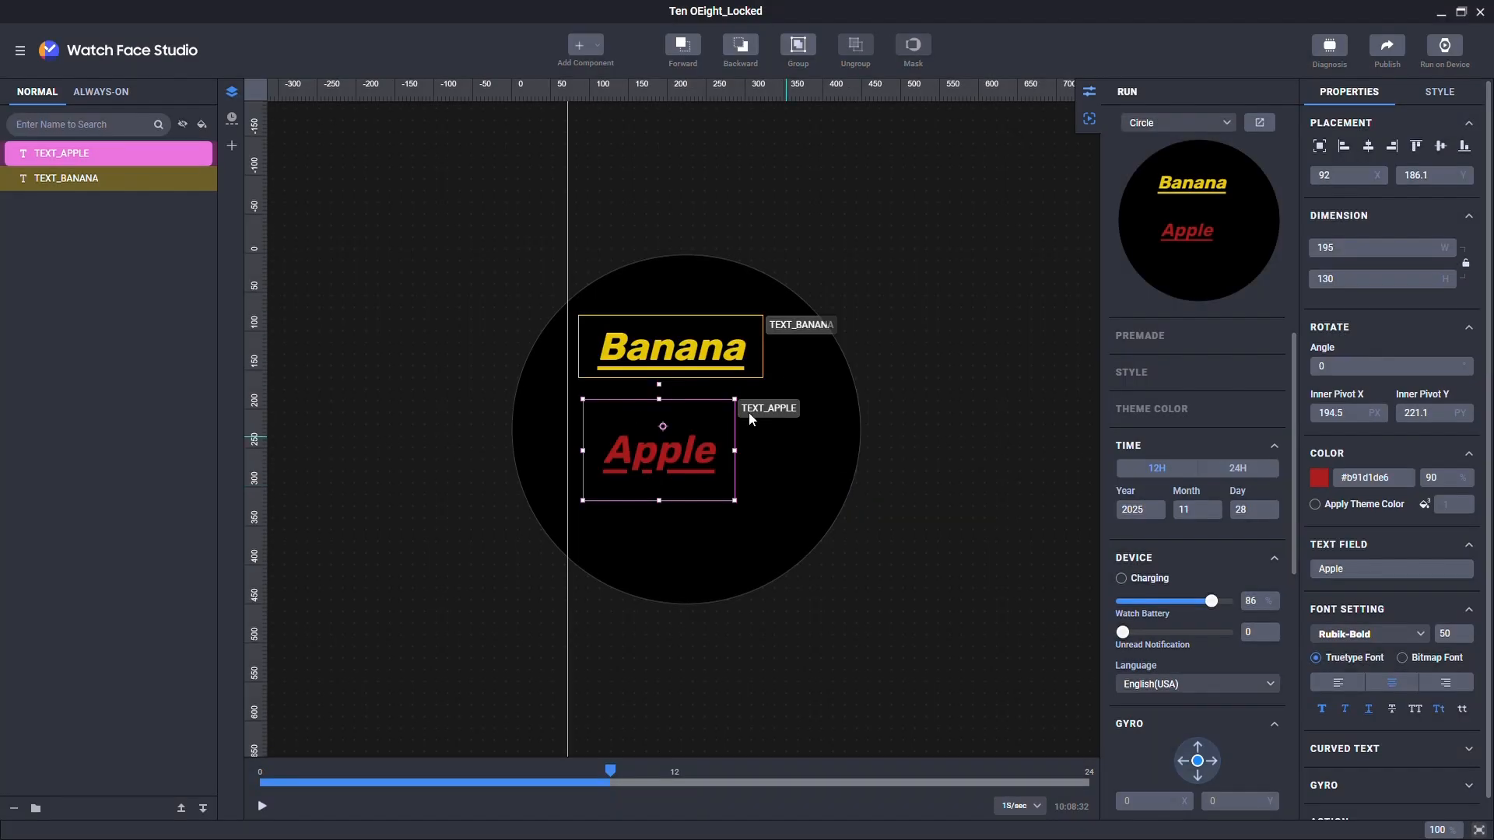
pyautogui.click(20, 50)
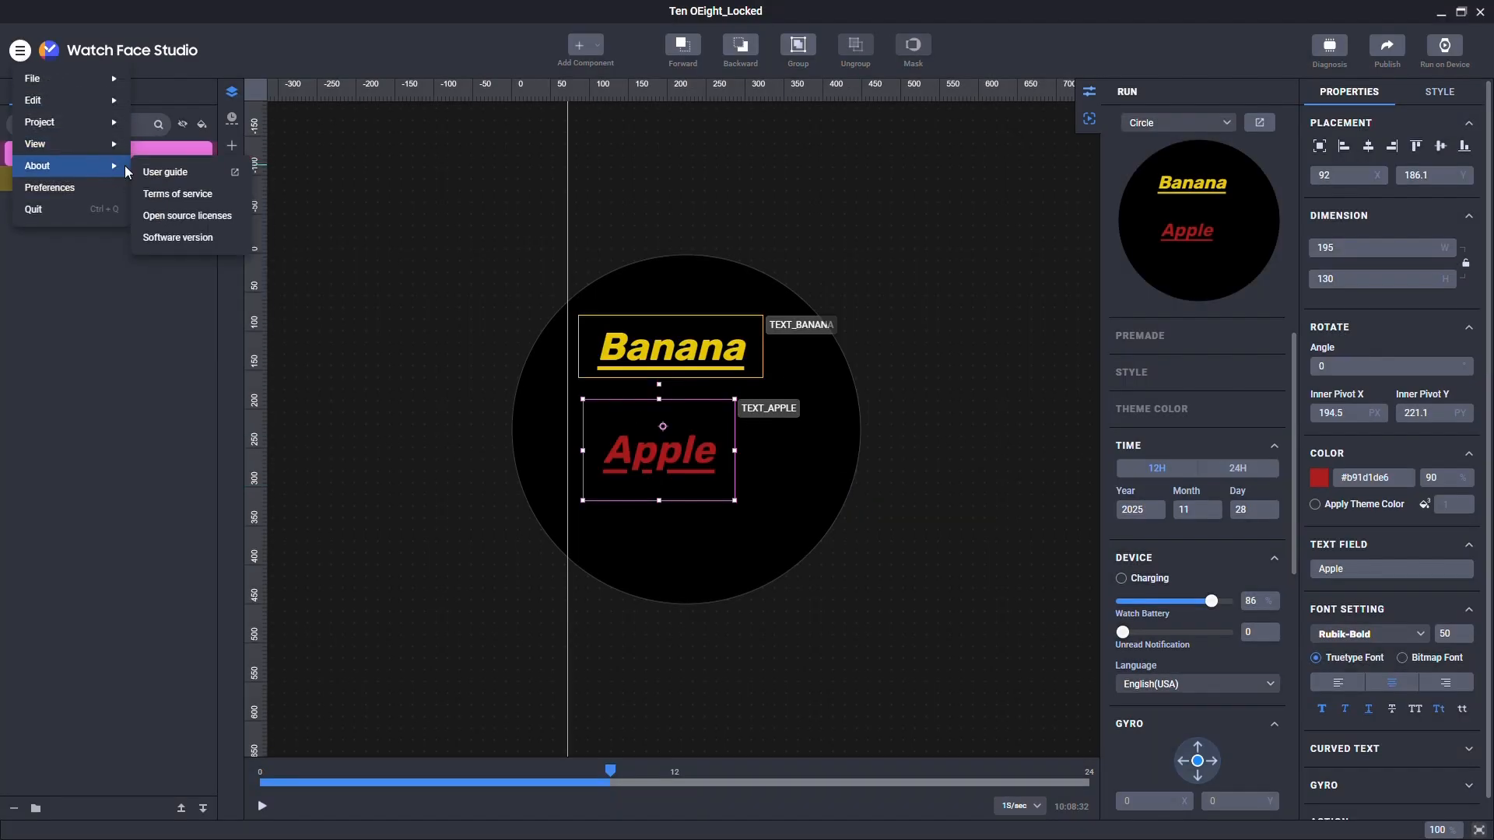
# Step: Open About > User guide and scroll to the Device compatibility and Get started sections
pyautogui.click(165, 172)
pyautogui.scroll(-2, 1473, 347)
pyautogui.scroll(-1, 1473, 347)
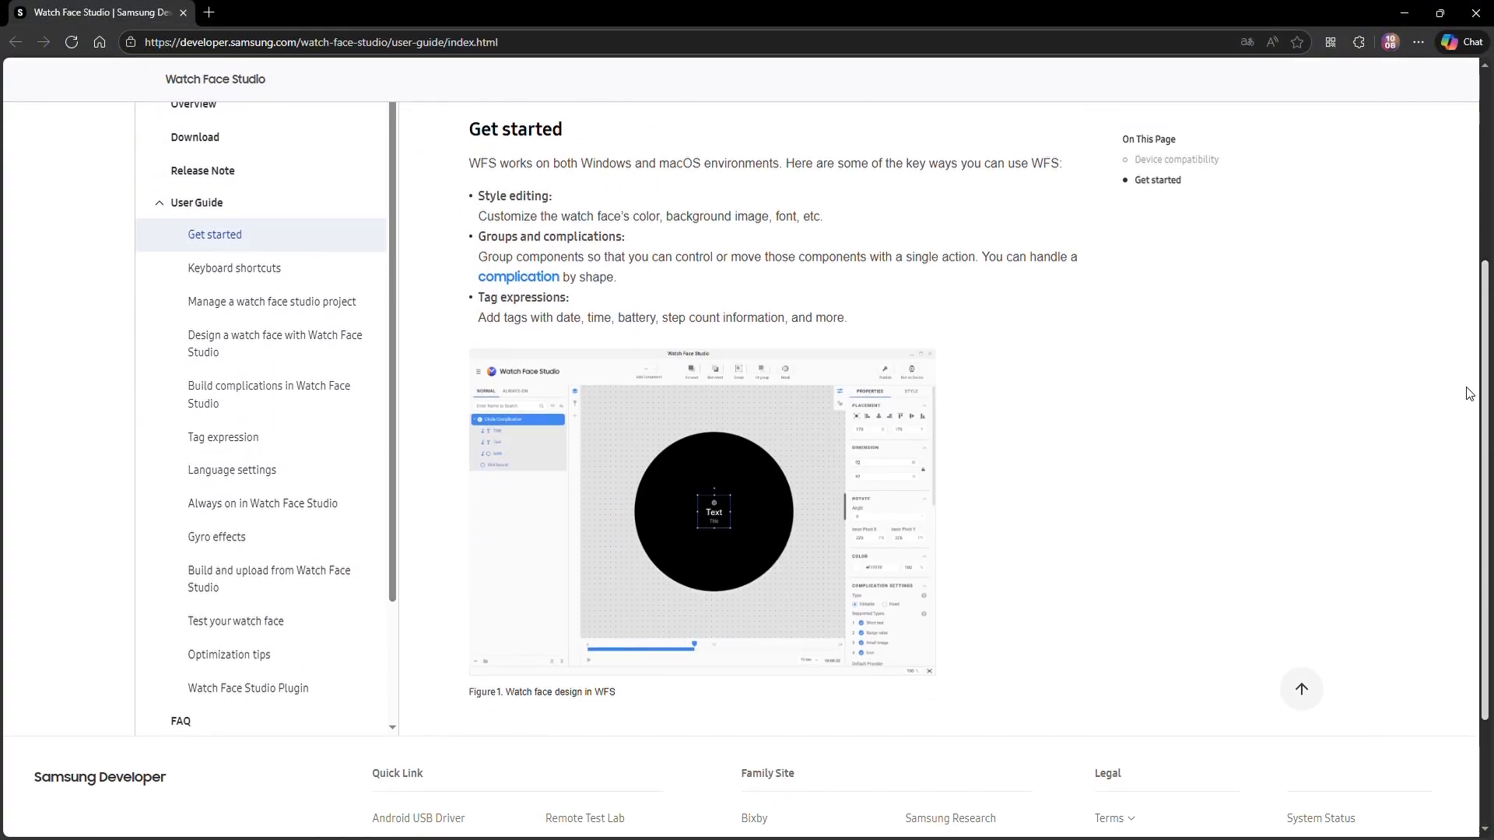
pyautogui.scroll(3, 1467, 295)
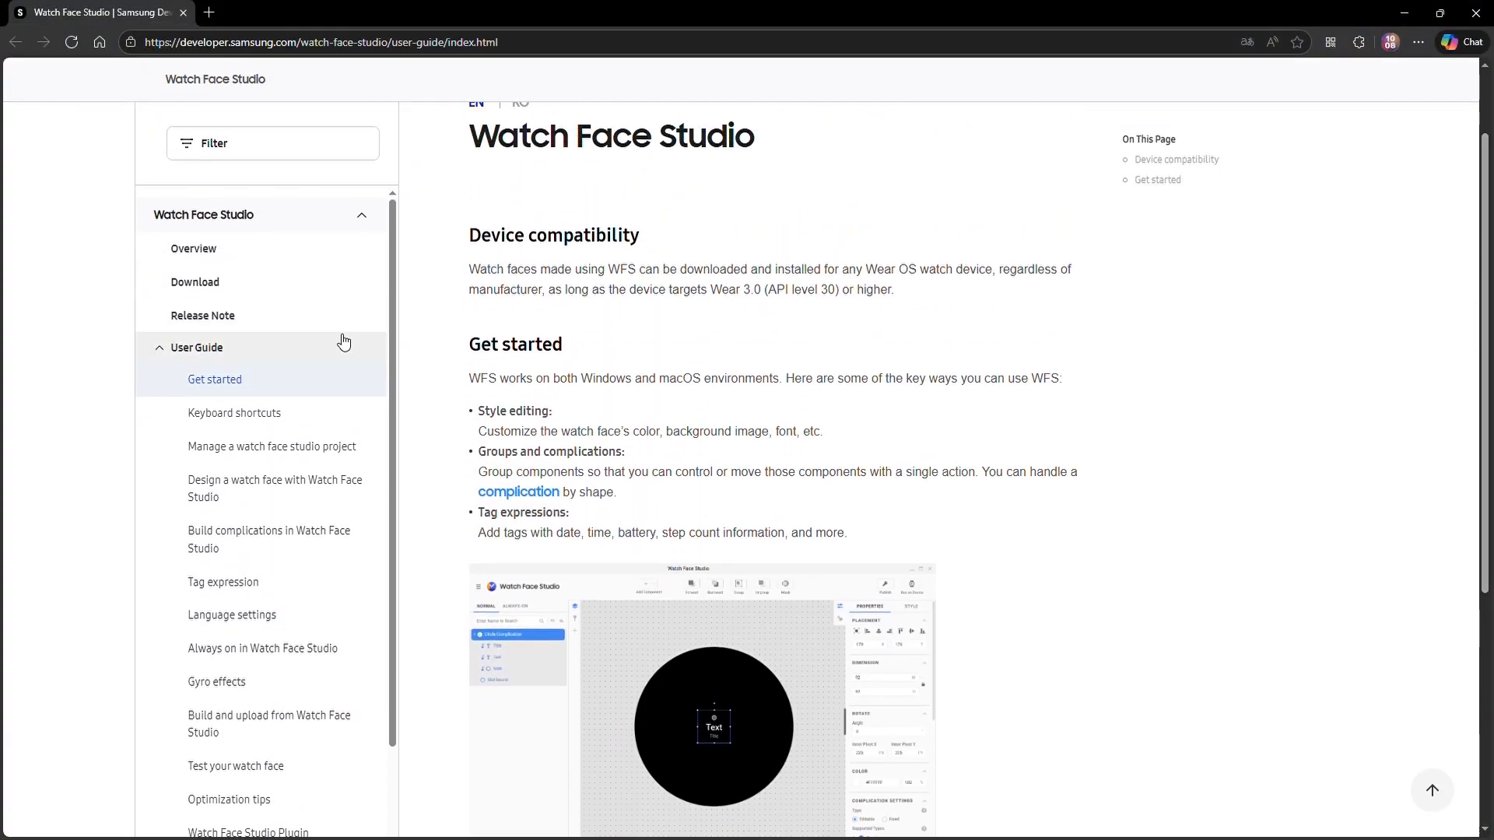
pyautogui.scroll(-1, 384, 391)
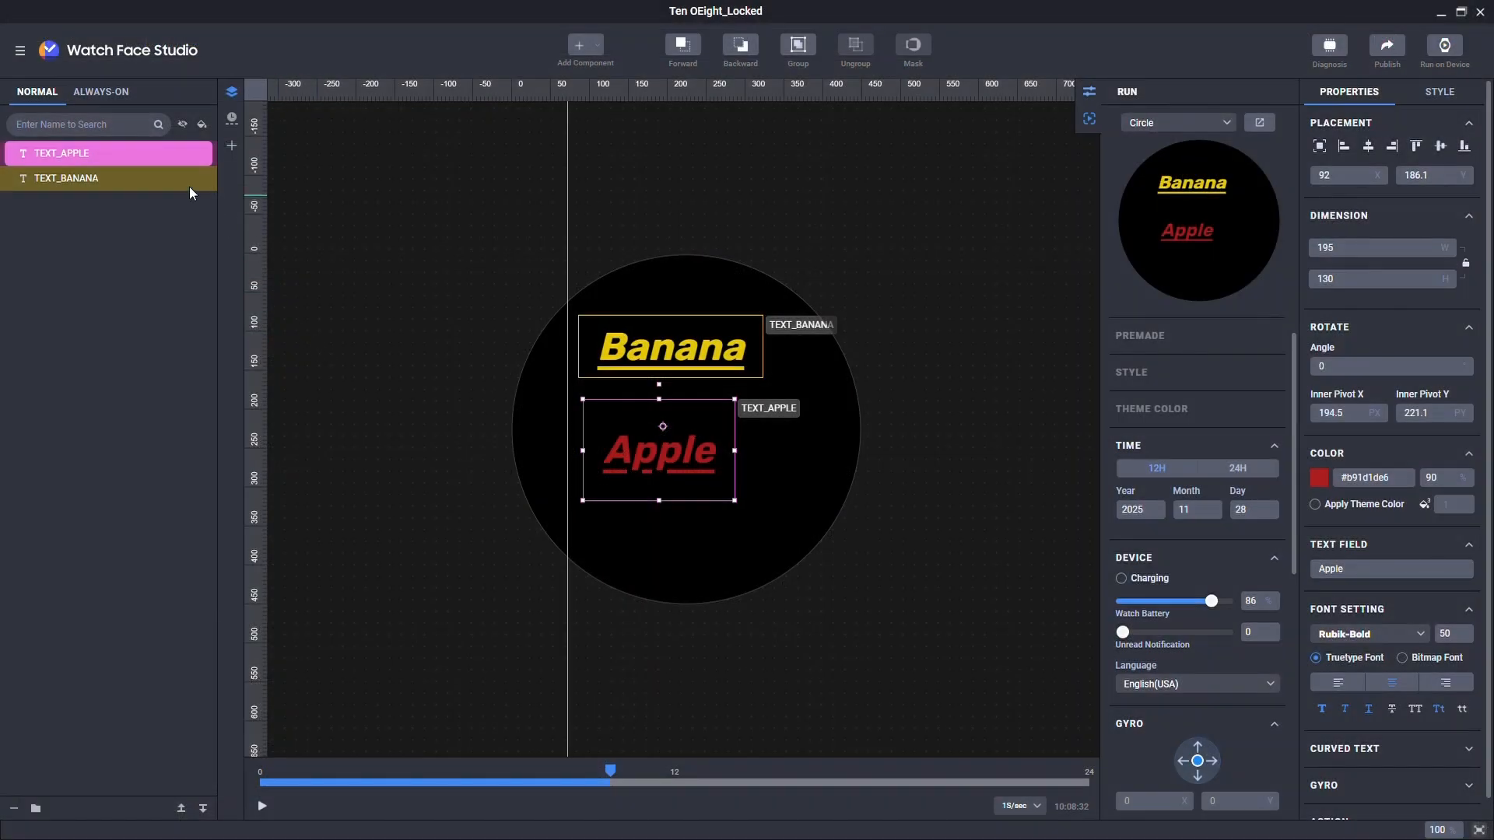
# Step: Open Preferences from the main menu and close them with OK
pyautogui.click(20, 50)
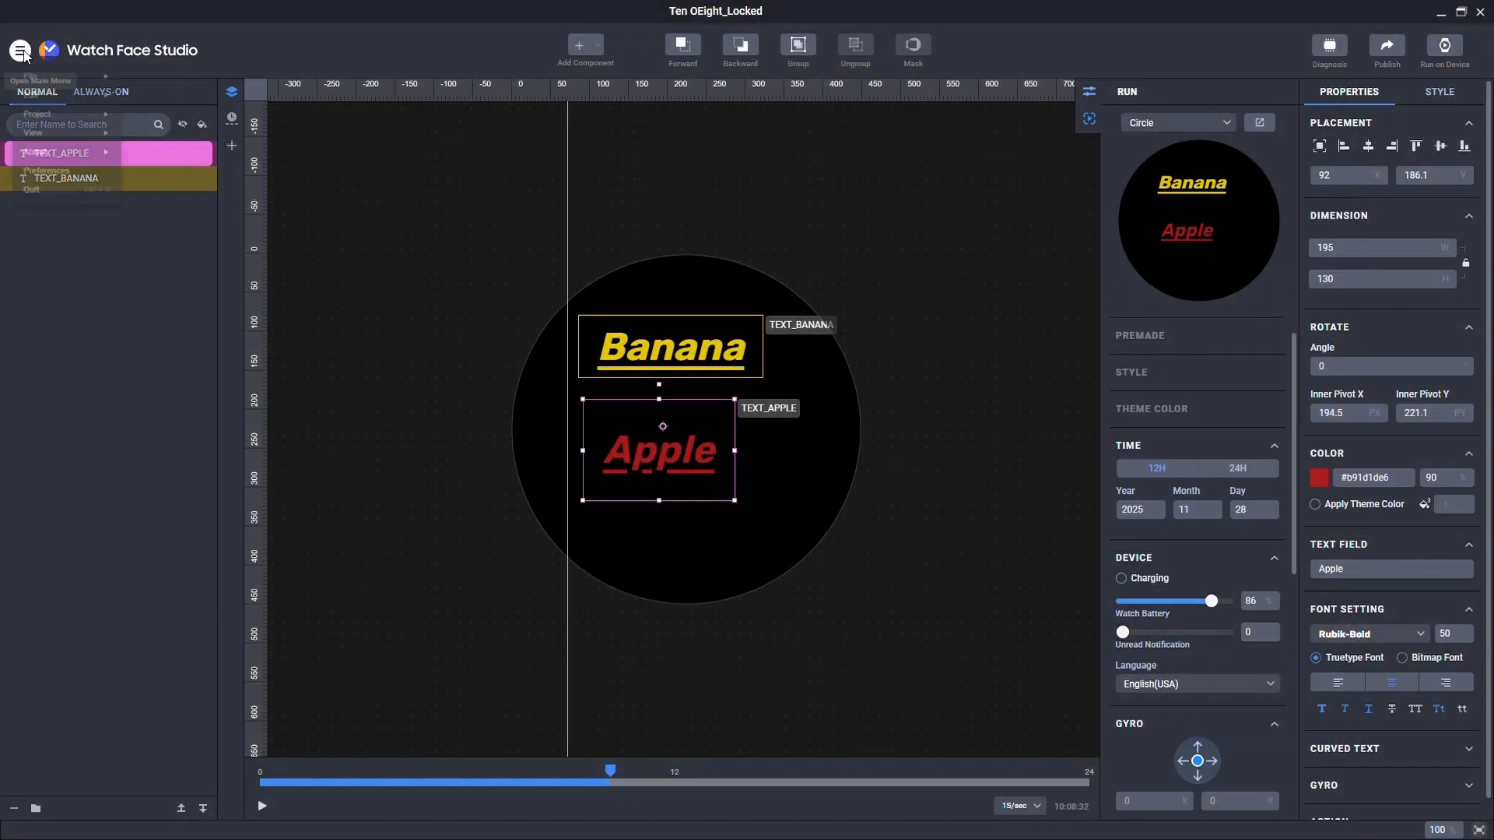
pyautogui.click(70, 188)
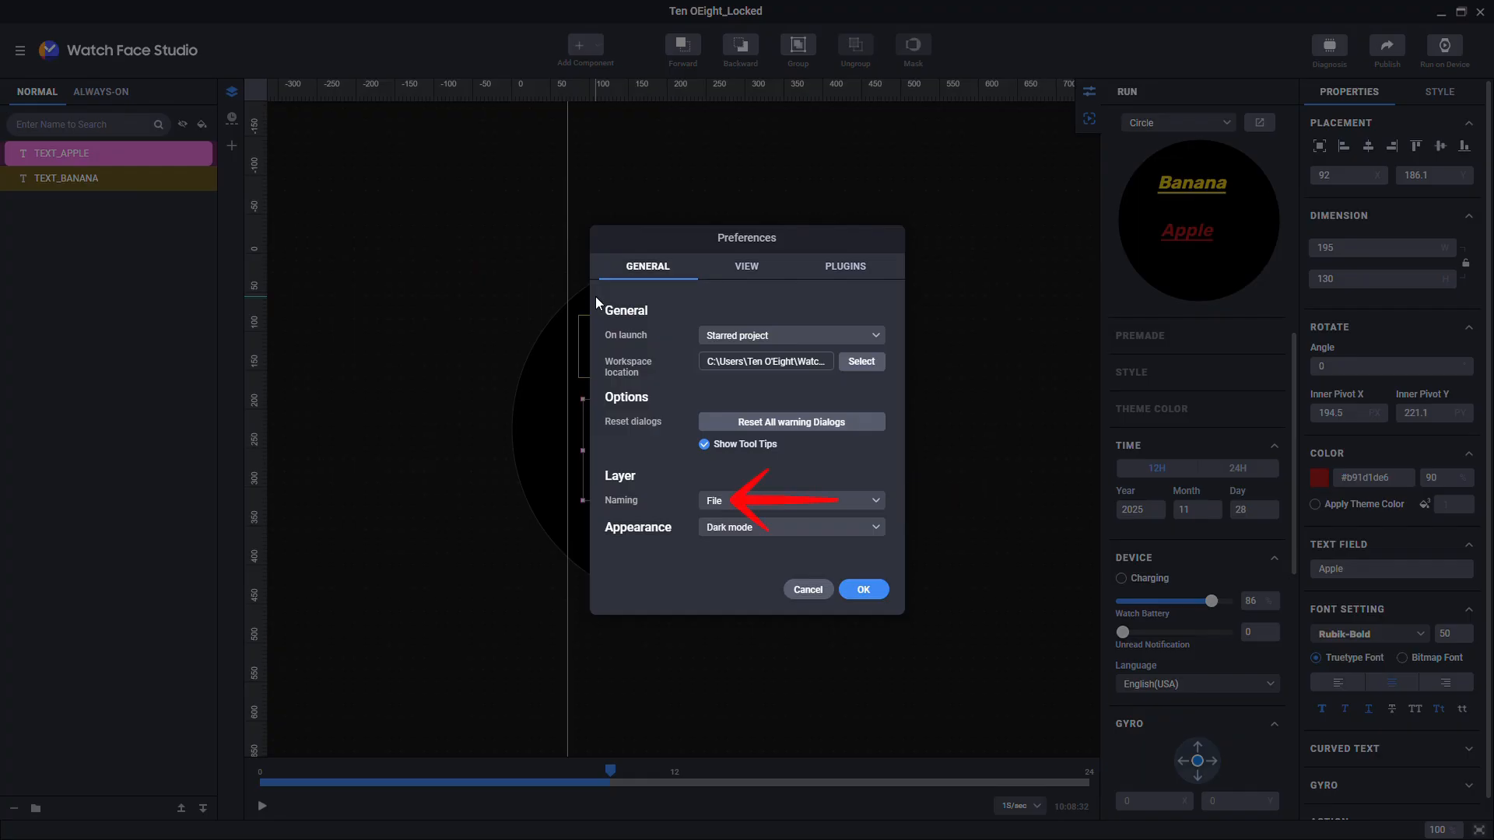
pyautogui.click(862, 589)
# Step: Add image_curve_pink.png as a preset image layer filling the 450 × 450 canvas
pyautogui.click(592, 45)
pyautogui.click(606, 92)
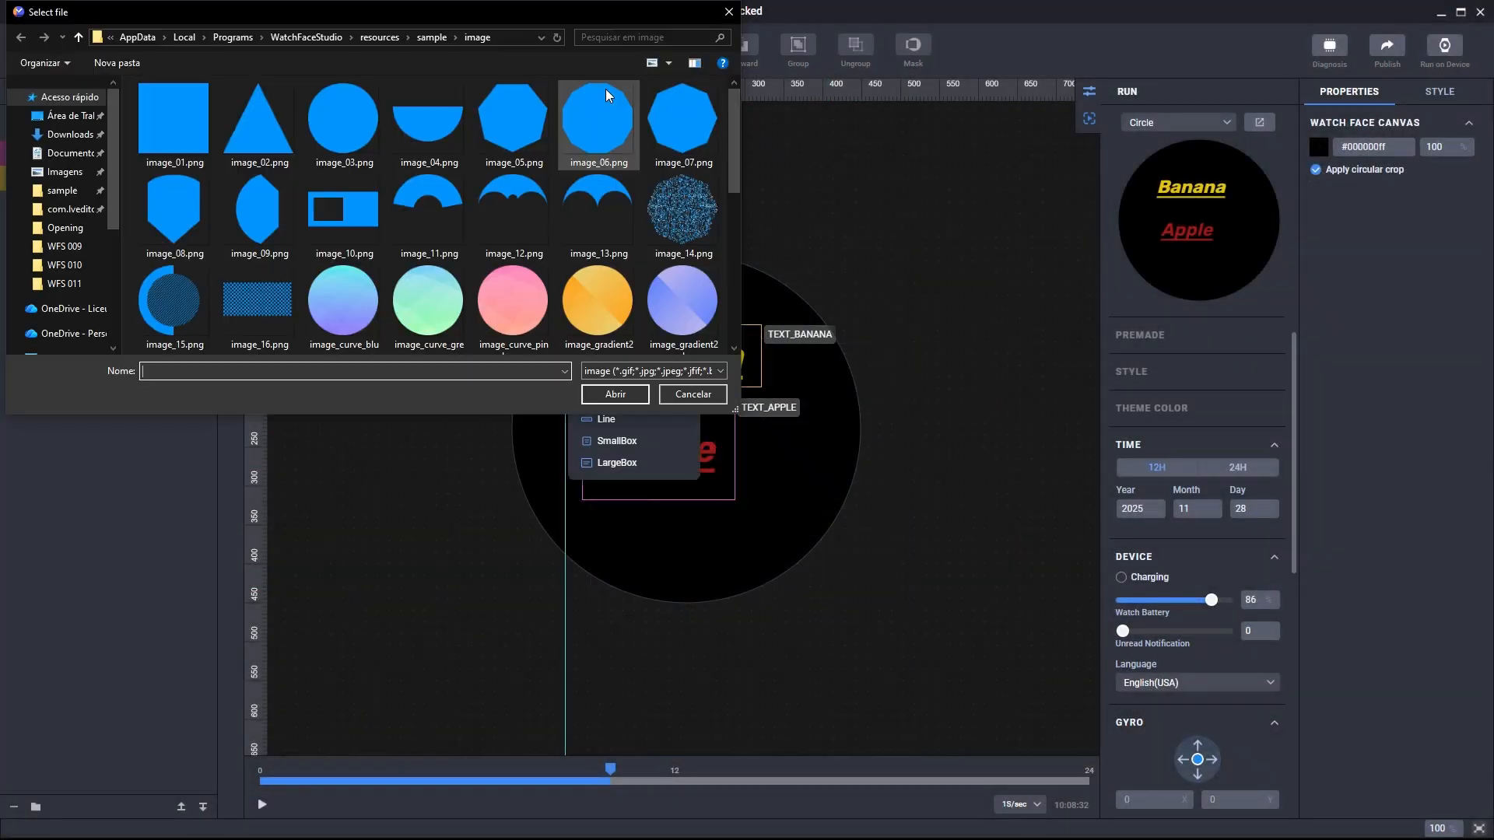
pyautogui.click(515, 302)
pyautogui.click(617, 399)
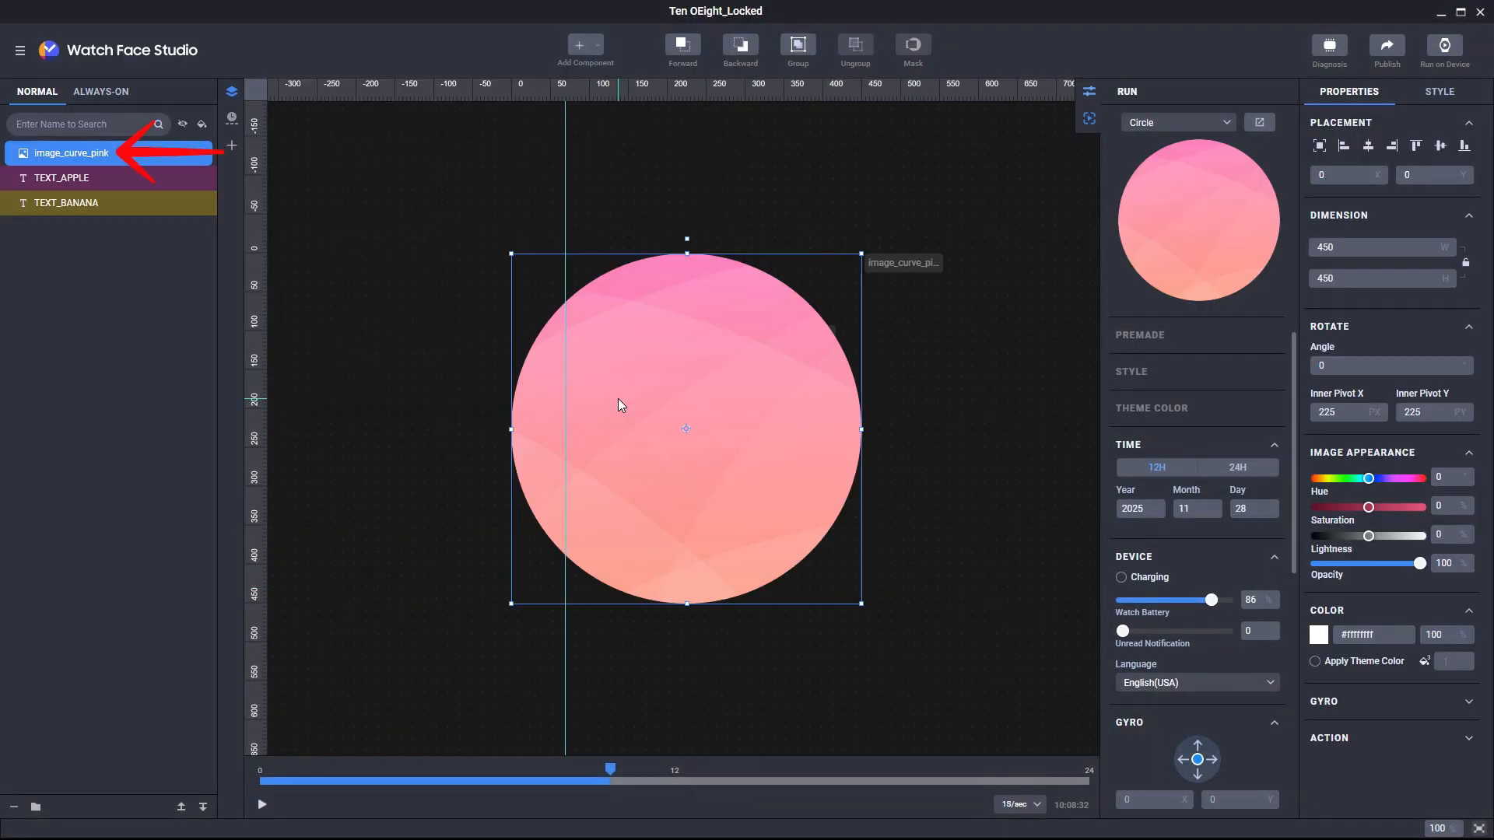
# Step: Set Layer Naming to Number in Preferences
pyautogui.click(20, 49)
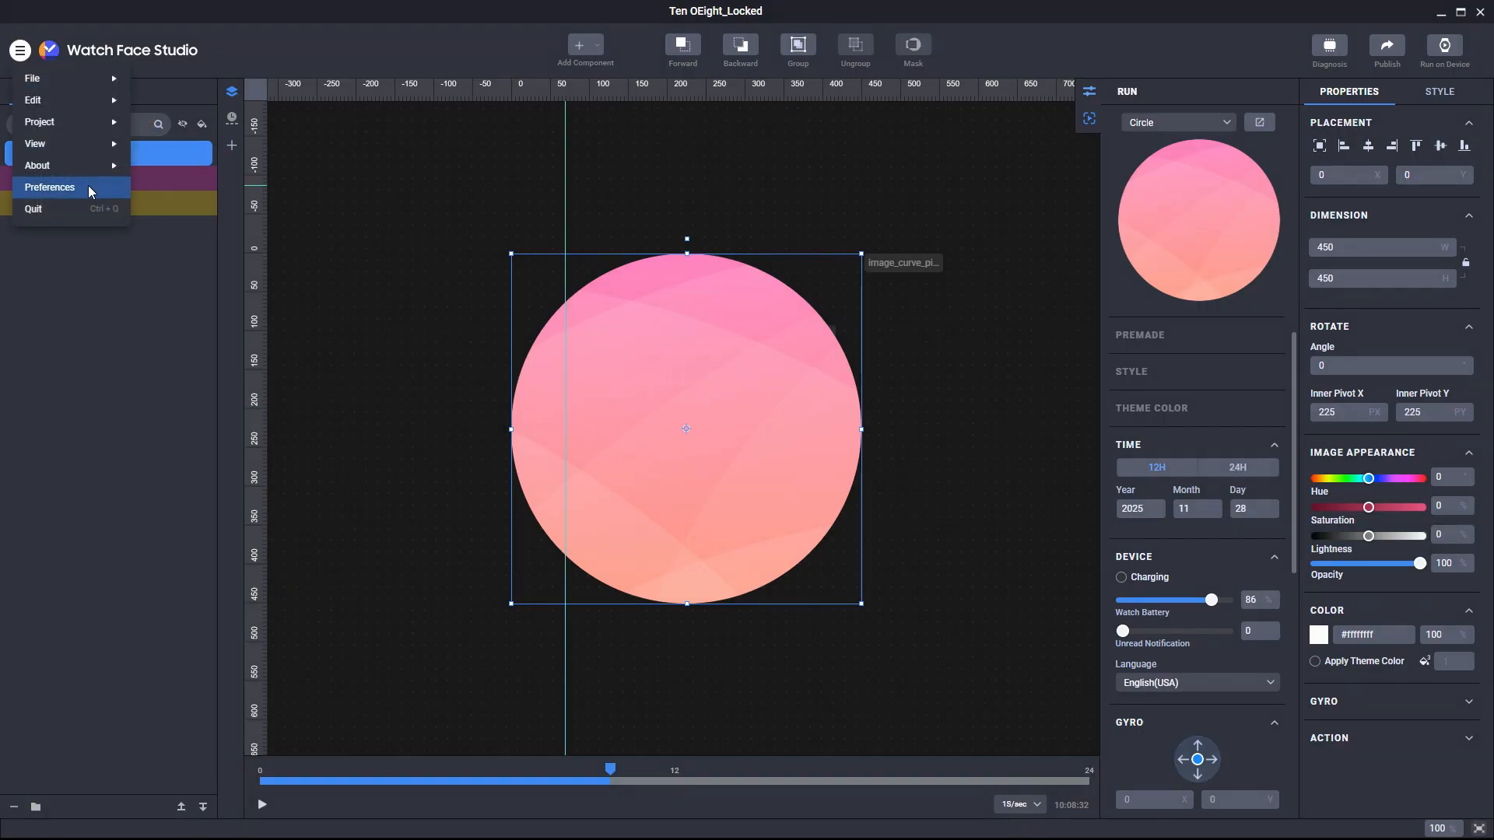
pyautogui.click(47, 185)
pyautogui.click(768, 502)
pyautogui.click(759, 546)
pyautogui.click(863, 589)
# Step: Add two preset images: the pink curve as Image 1 and image_gradient_orange.png as Image 2
pyautogui.click(592, 46)
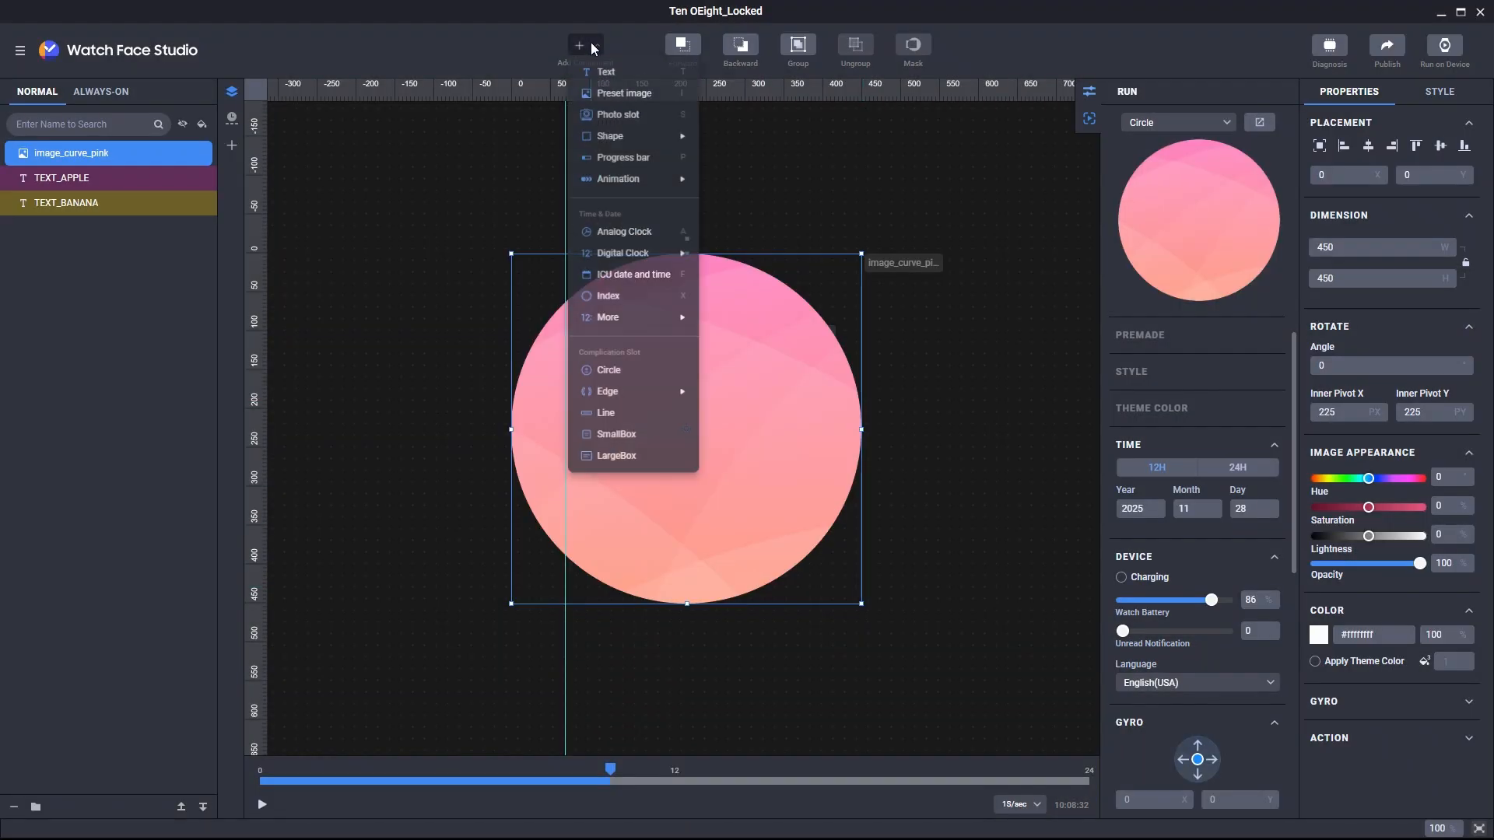
pyautogui.click(610, 94)
pyautogui.click(611, 394)
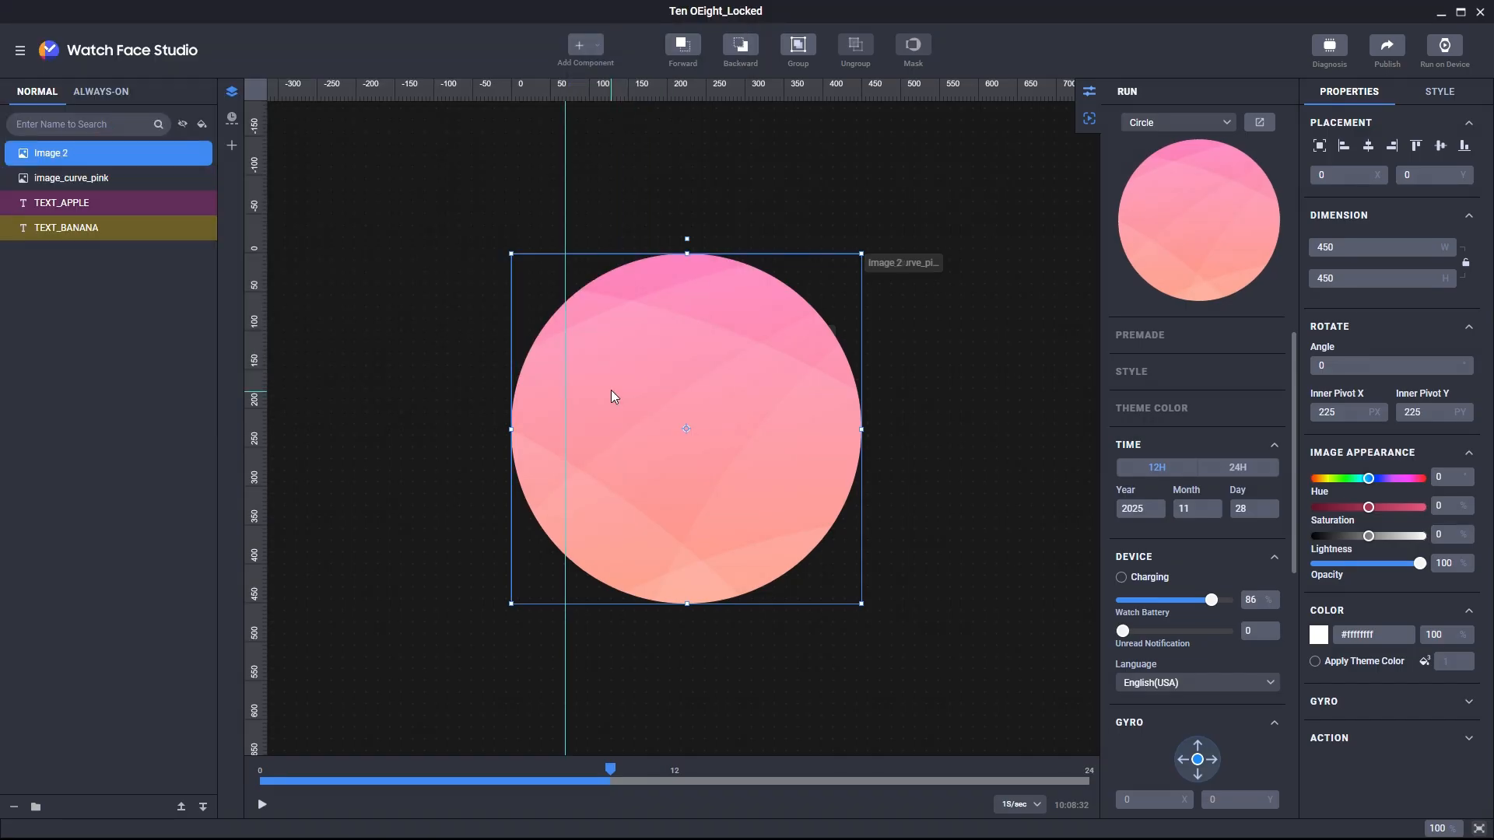
pyautogui.click(590, 47)
pyautogui.click(607, 94)
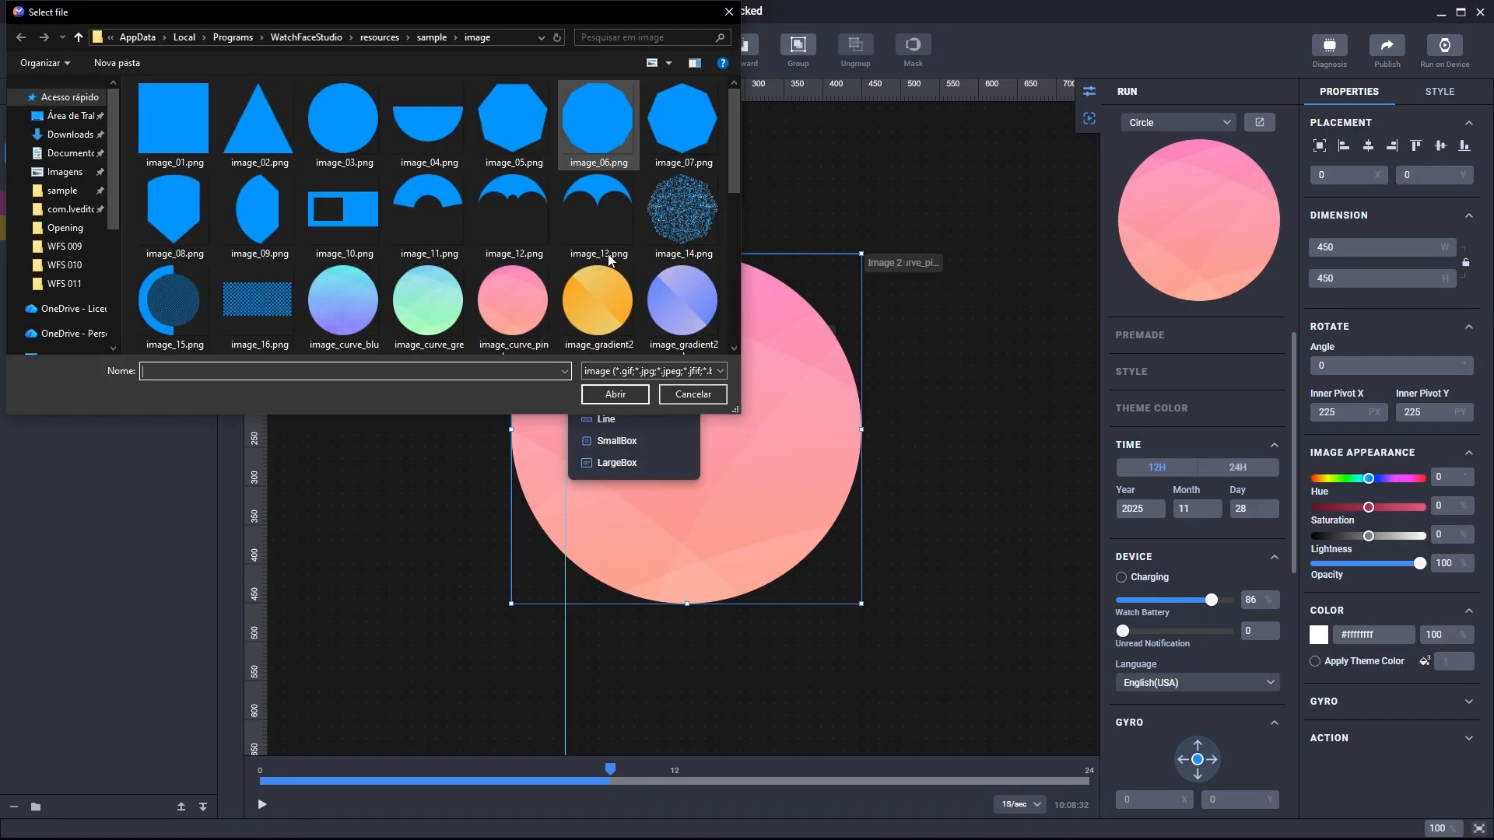
pyautogui.click(603, 295)
pyautogui.click(616, 390)
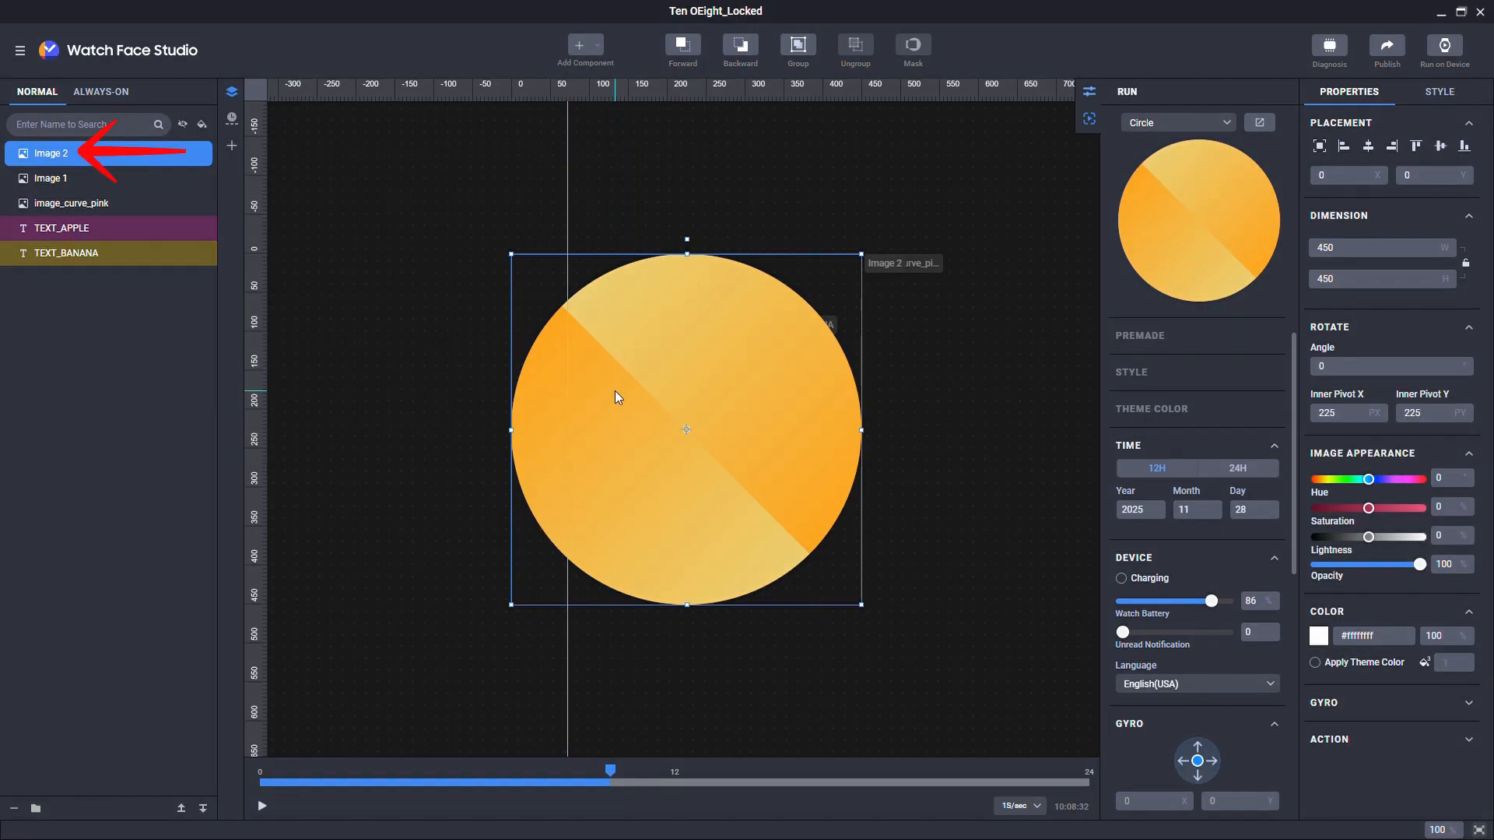
pyautogui.click(19, 50)
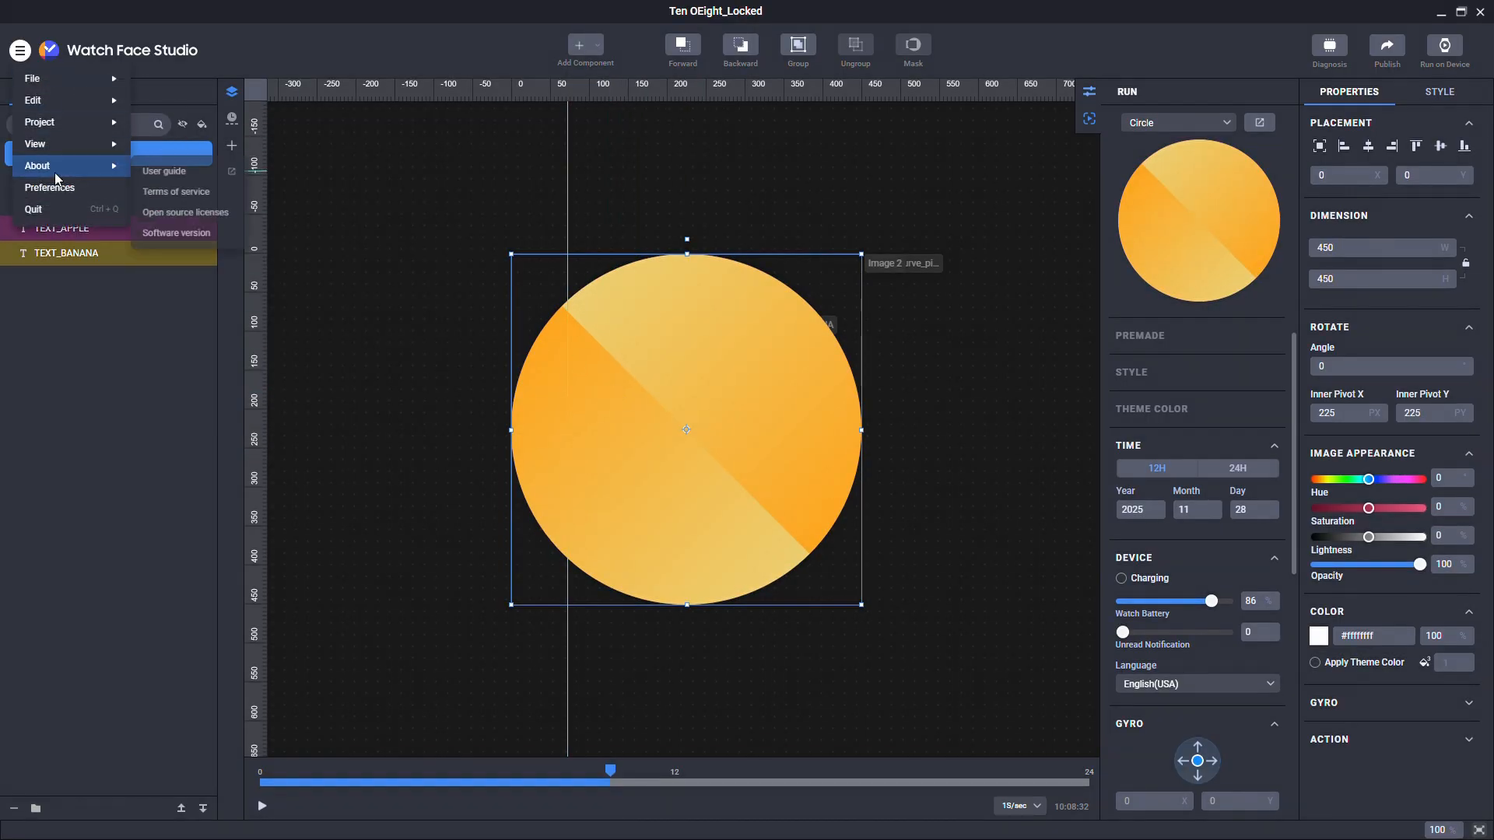
pyautogui.click(54, 172)
pyautogui.click(746, 527)
pyautogui.click(782, 570)
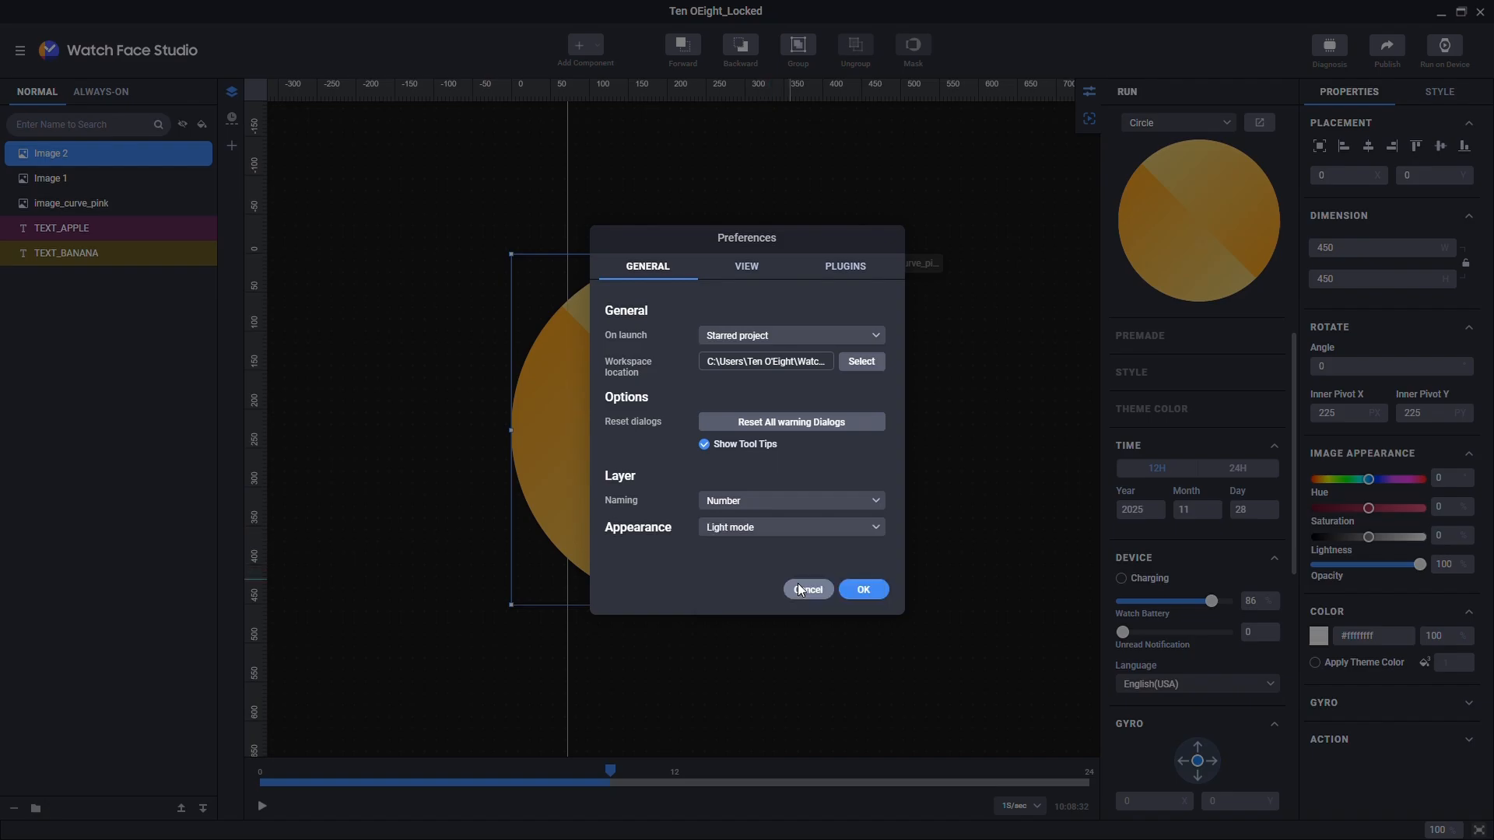
pyautogui.click(850, 591)
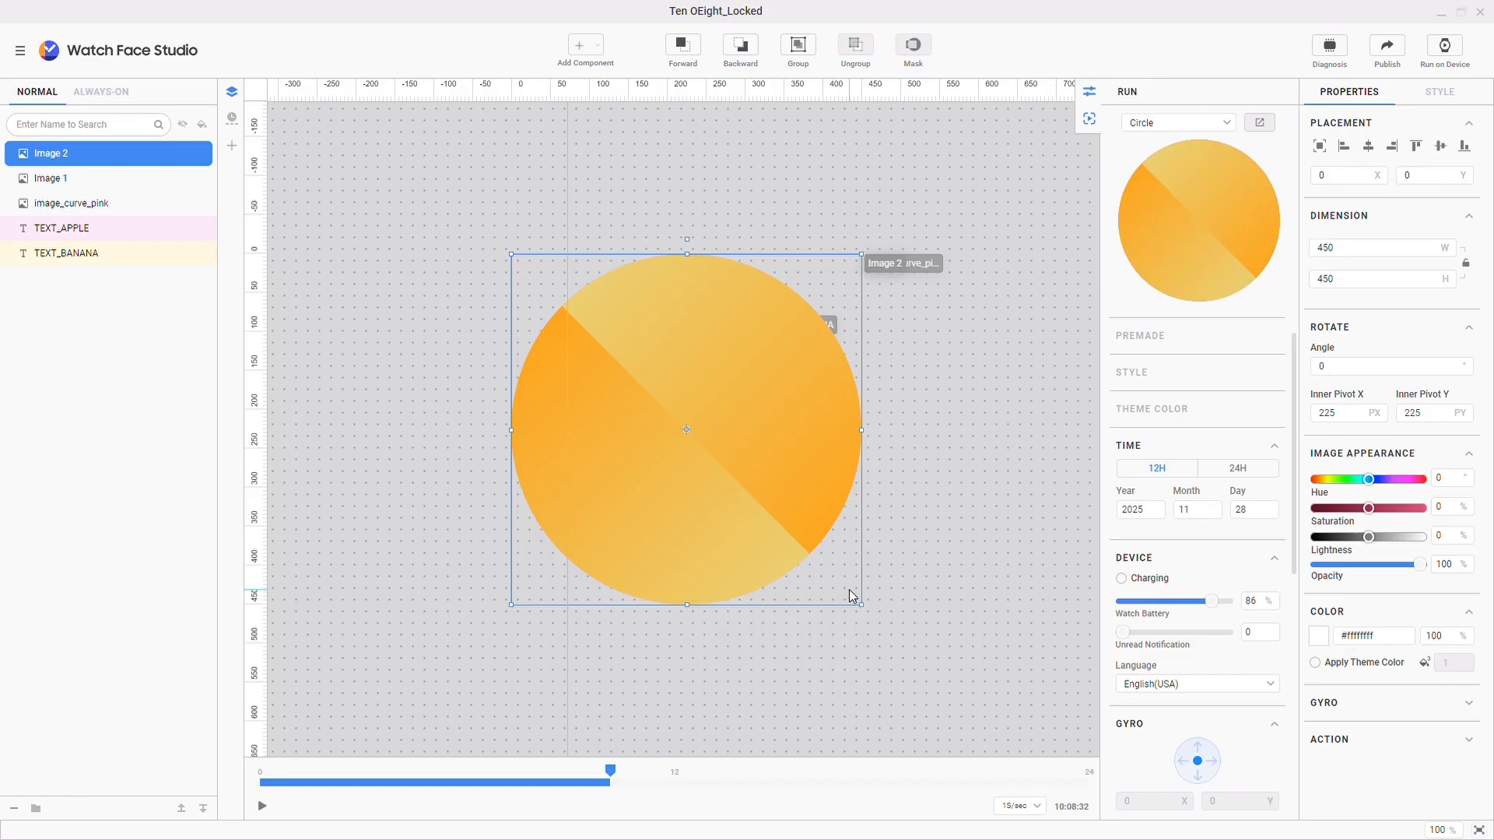
pyautogui.click(19, 49)
pyautogui.click(64, 189)
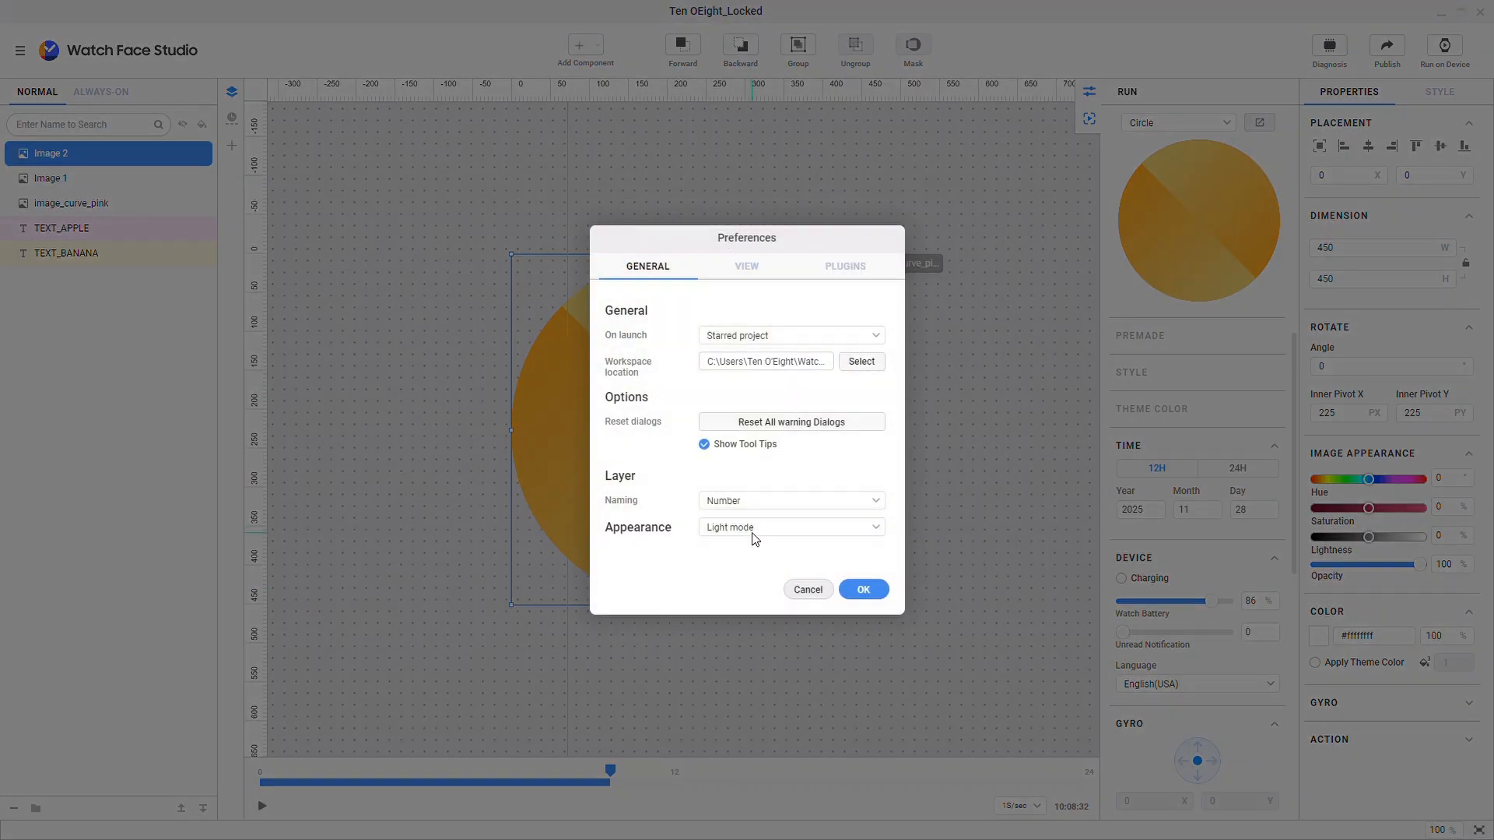
pyautogui.click(753, 527)
pyautogui.click(763, 594)
pyautogui.click(862, 590)
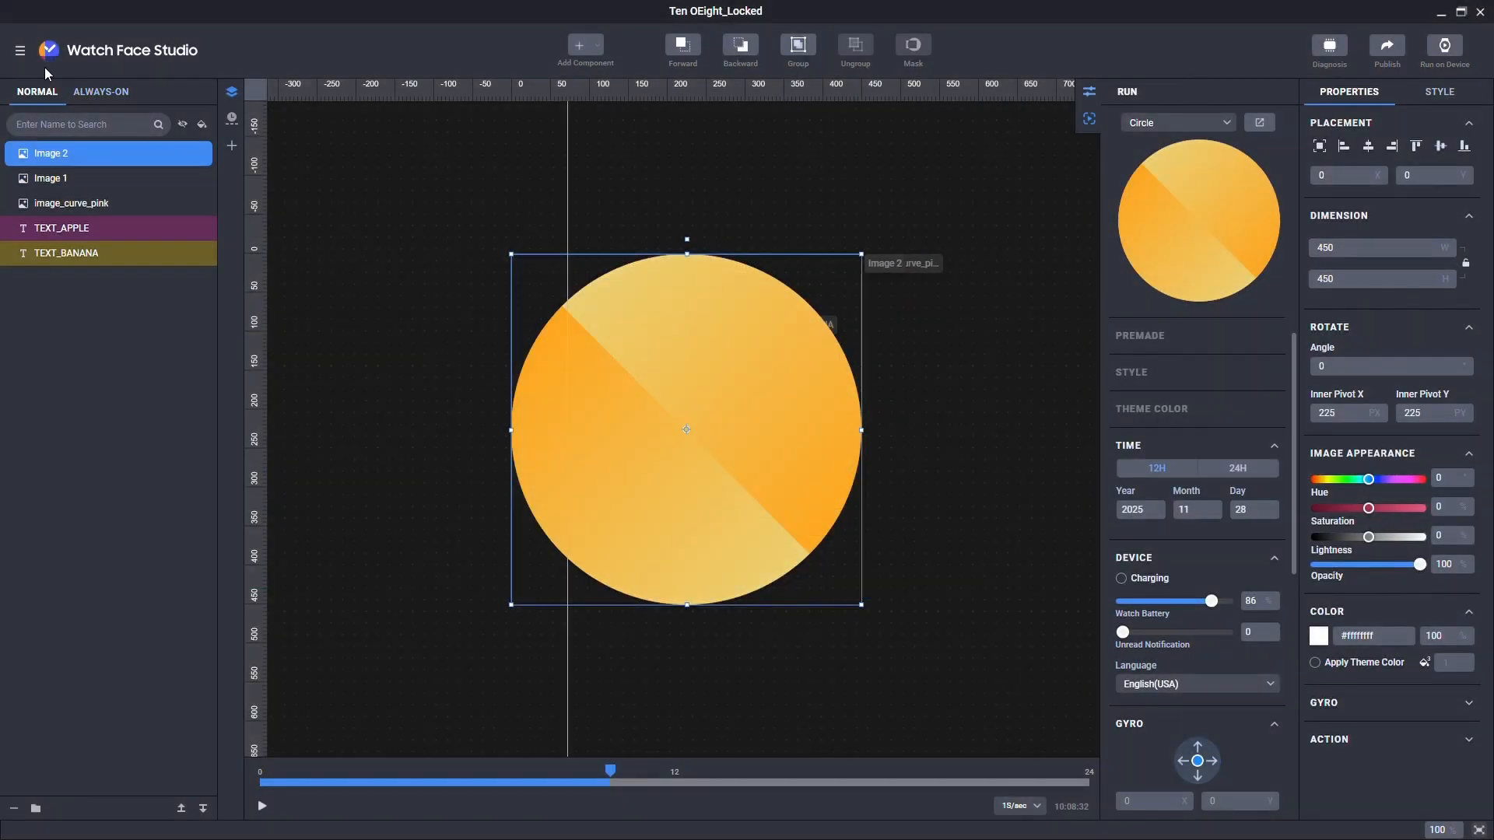
pyautogui.click(20, 50)
pyautogui.click(58, 187)
# Step: Turn on Show grid in the Preferences View settings
pyautogui.click(743, 271)
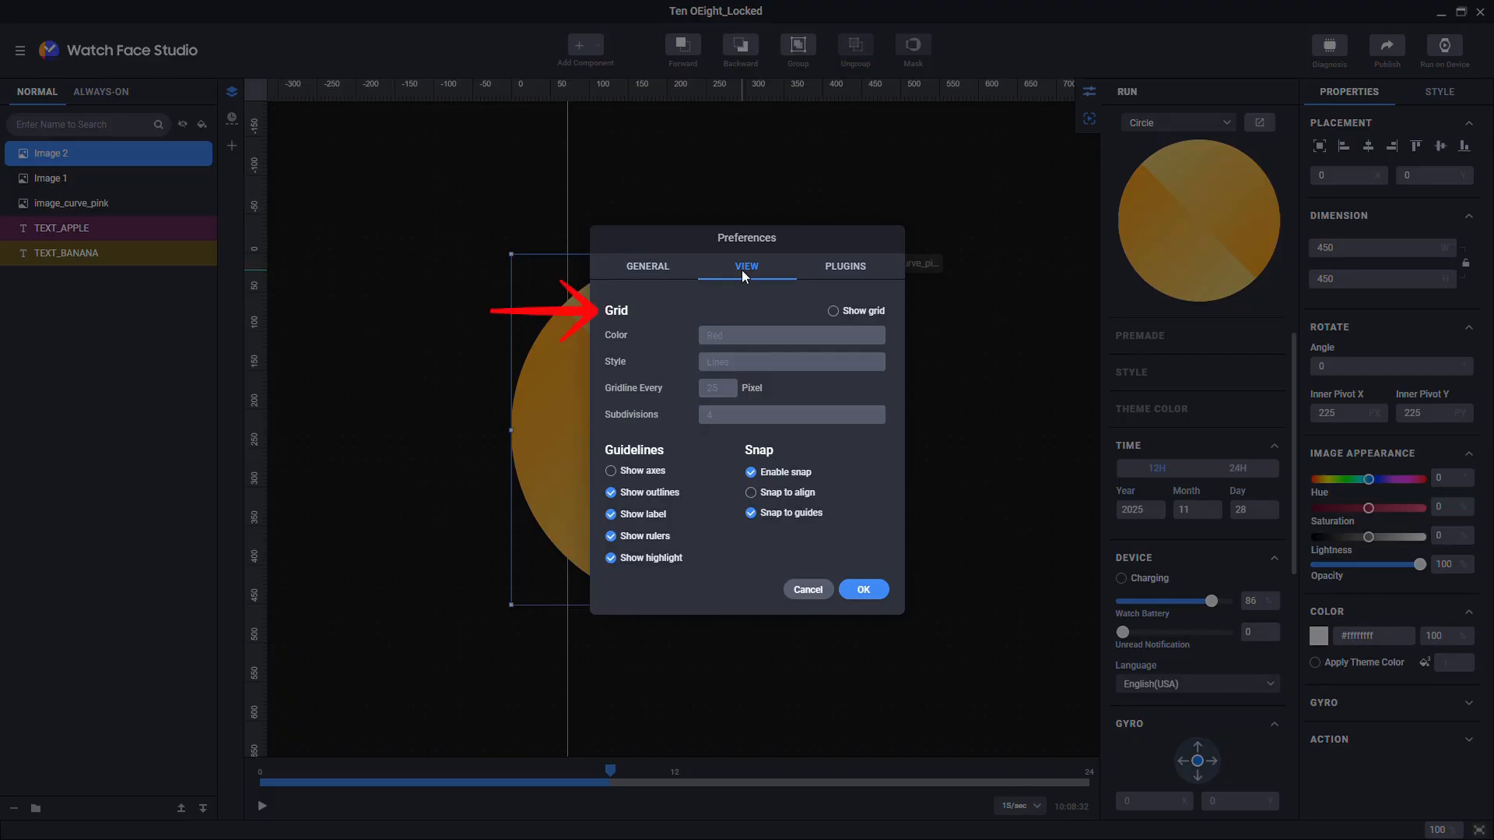
pyautogui.click(833, 311)
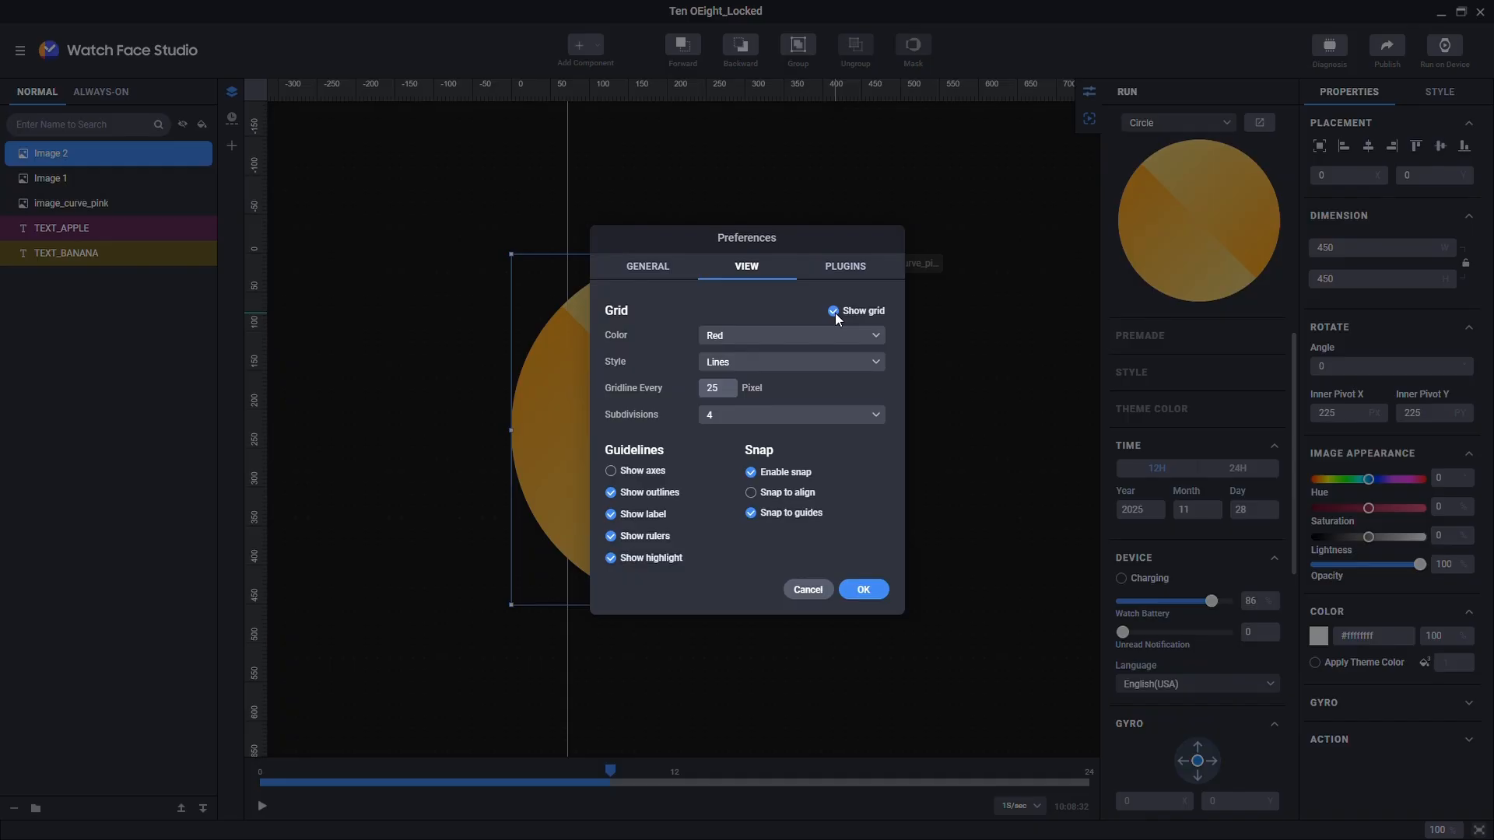
pyautogui.click(863, 589)
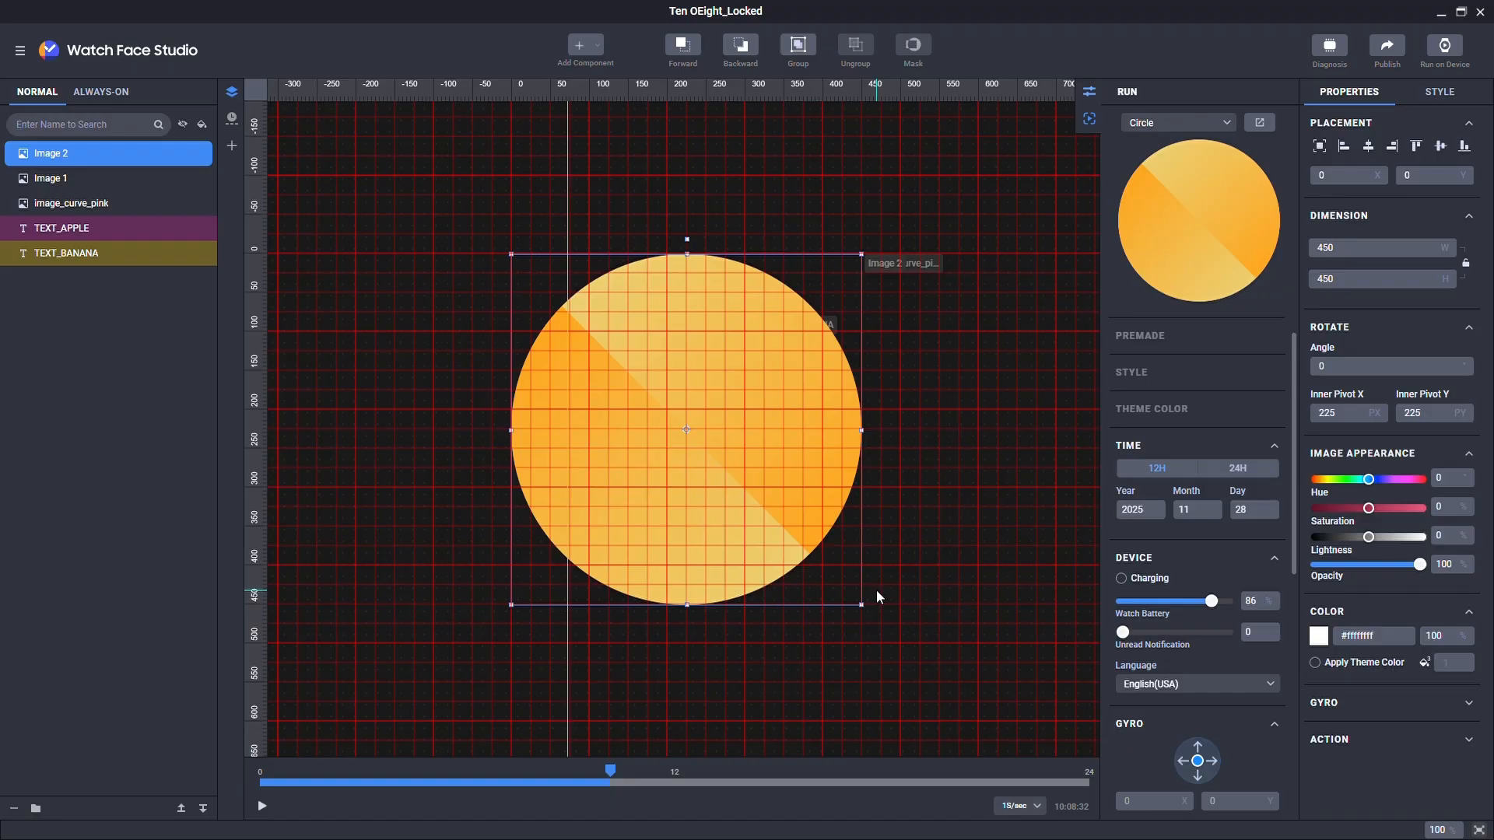
# Step: Set the grid colour to custom grey 929292 and the line style to Dashed line
pyautogui.click(19, 50)
pyautogui.click(51, 188)
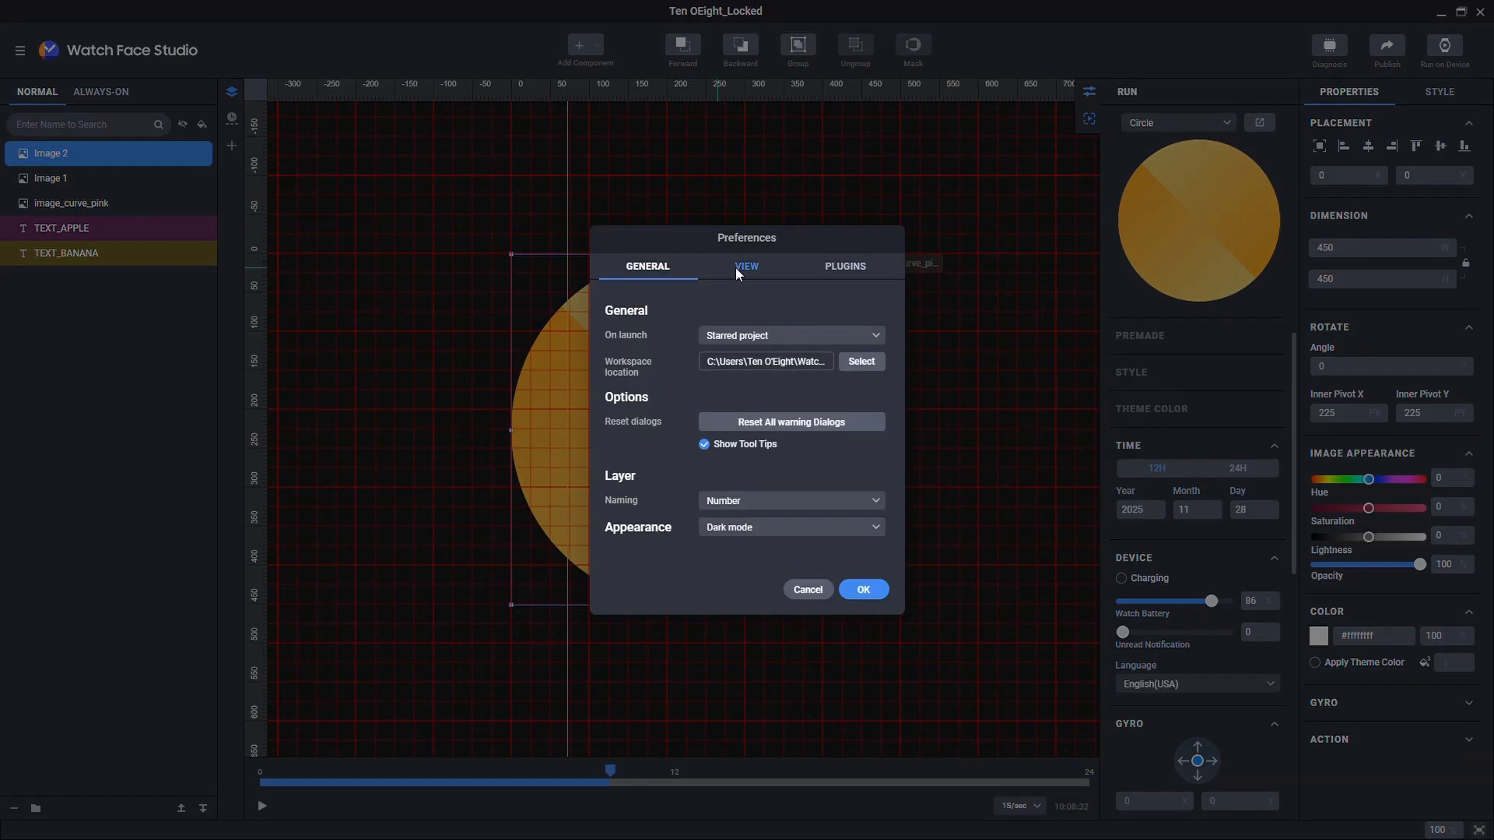
pyautogui.click(770, 272)
pyautogui.click(801, 335)
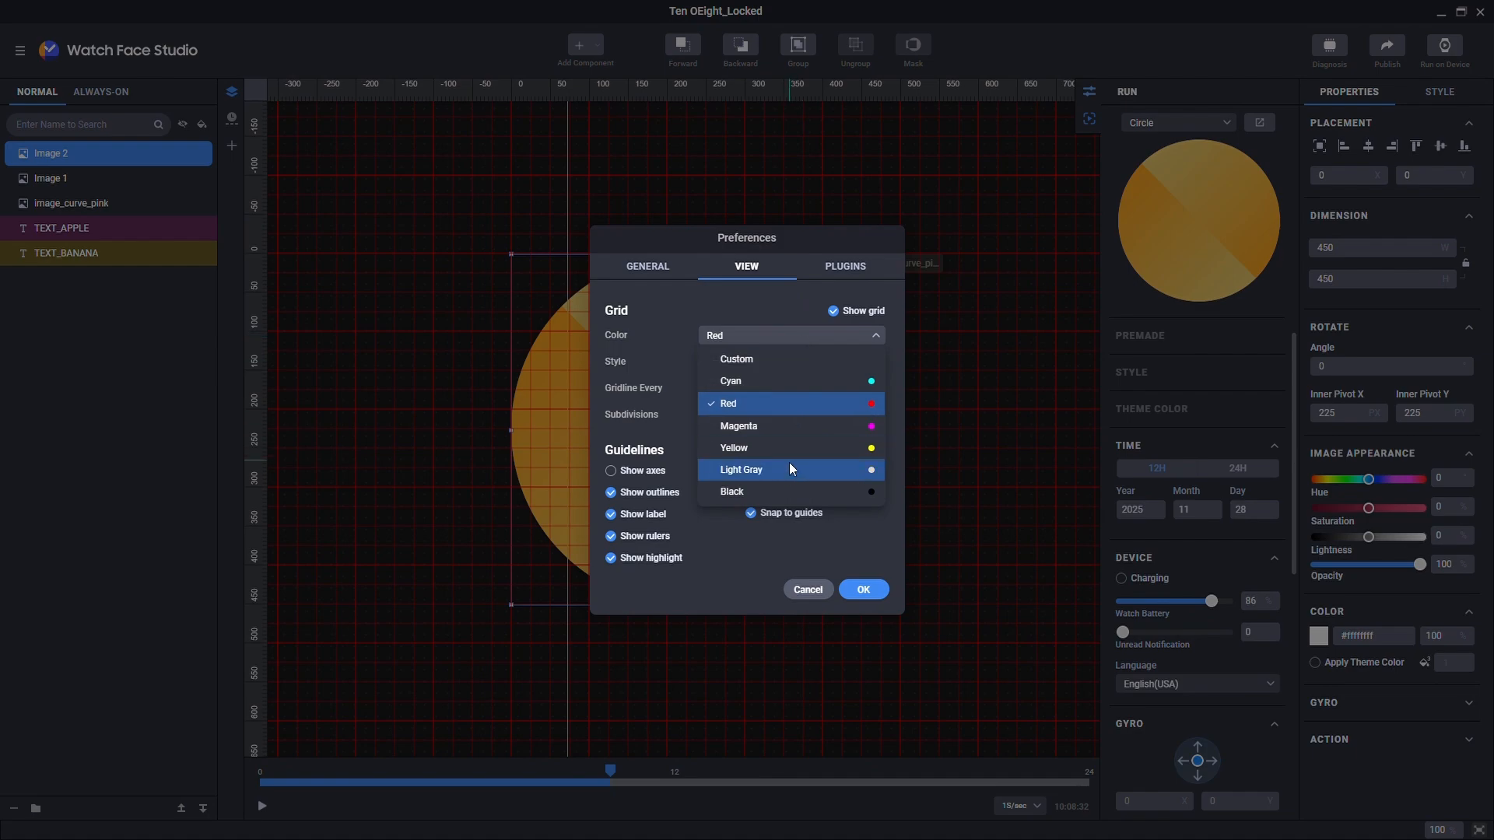
pyautogui.click(789, 462)
pyautogui.click(772, 337)
pyautogui.click(768, 353)
pyautogui.click(472, 325)
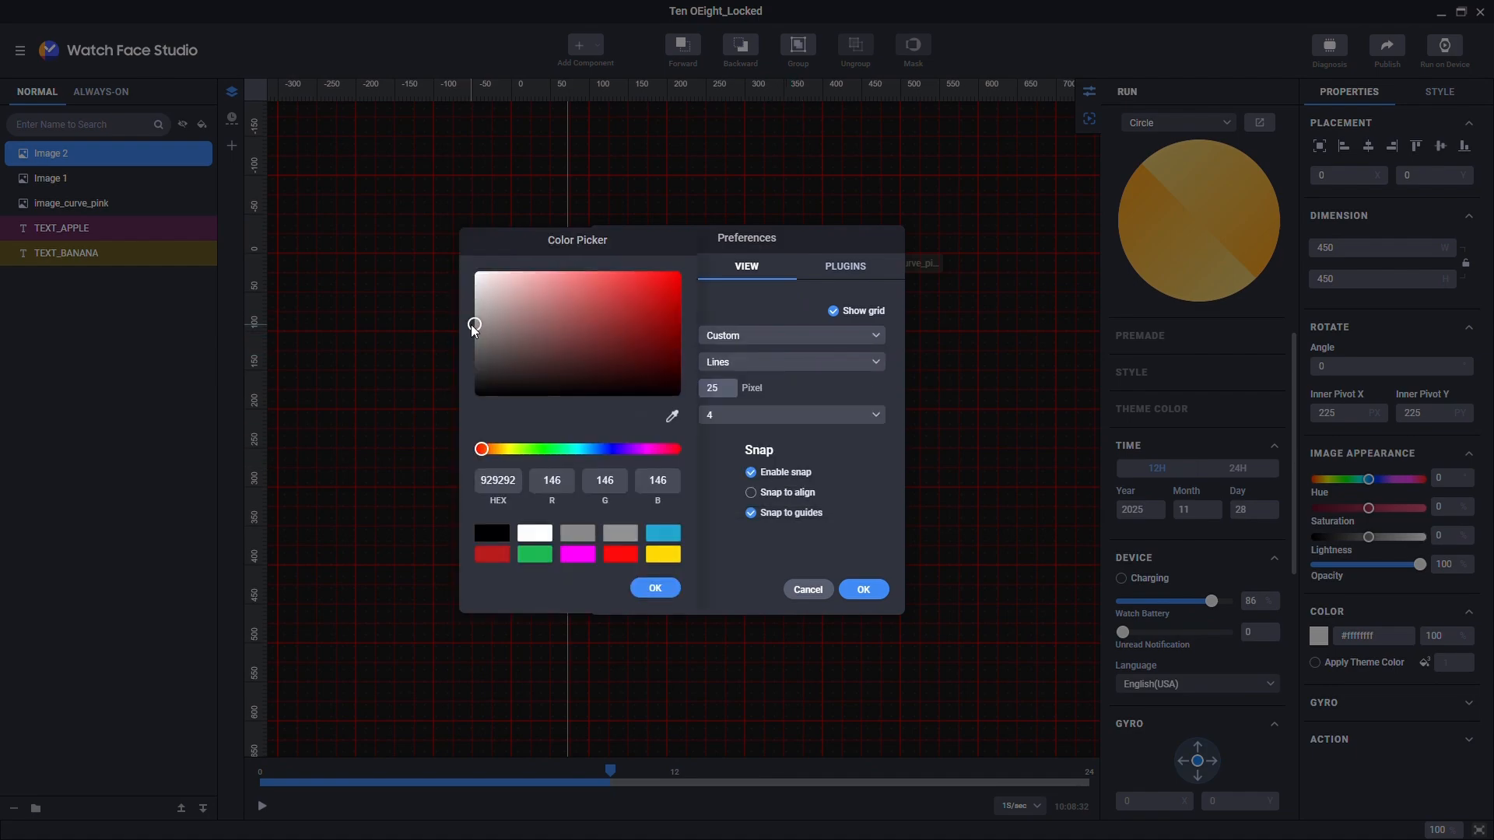
pyautogui.click(655, 588)
pyautogui.click(753, 362)
pyautogui.click(755, 404)
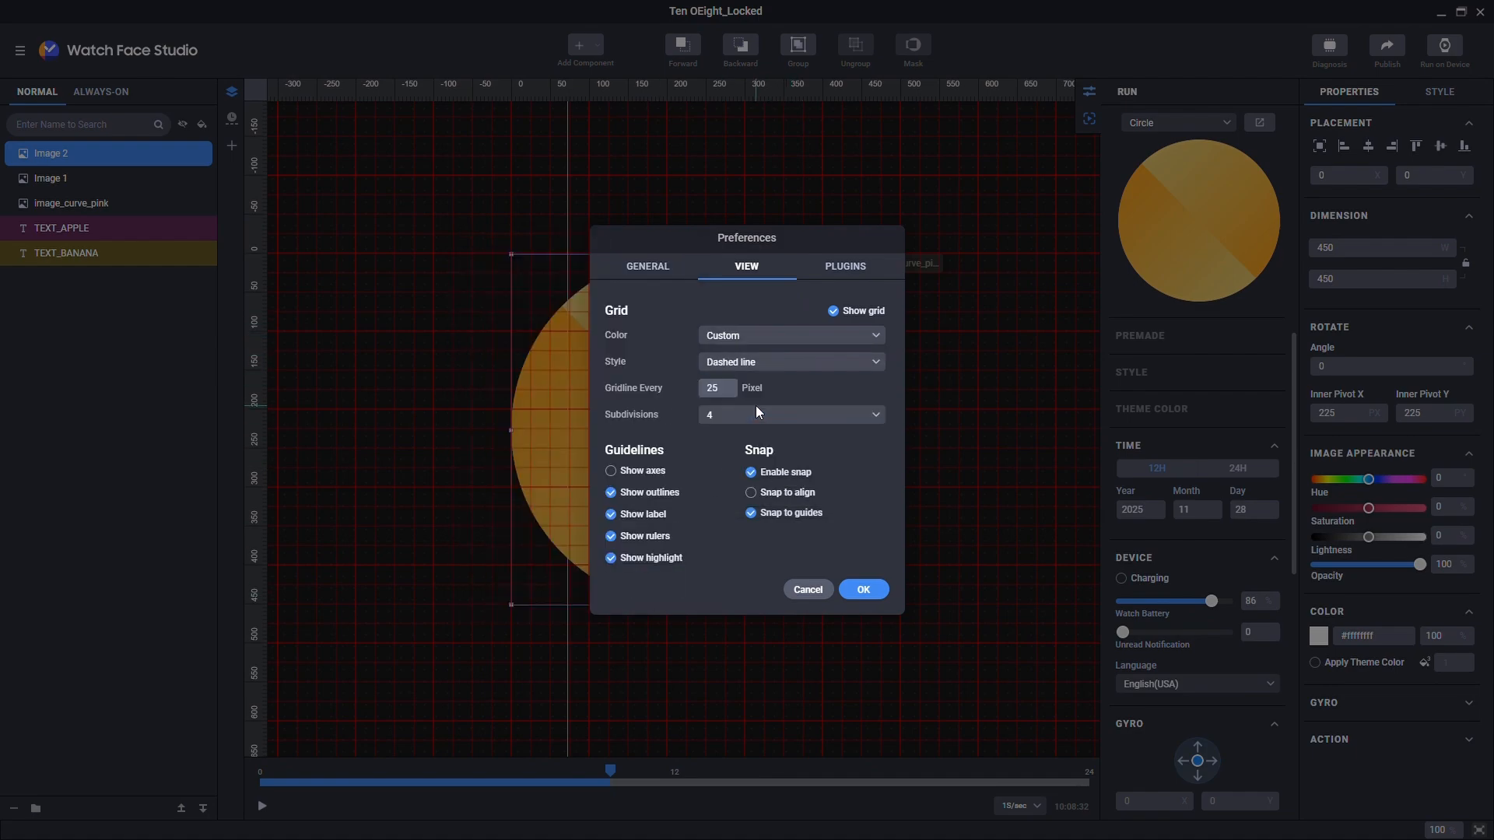
pyautogui.click(863, 601)
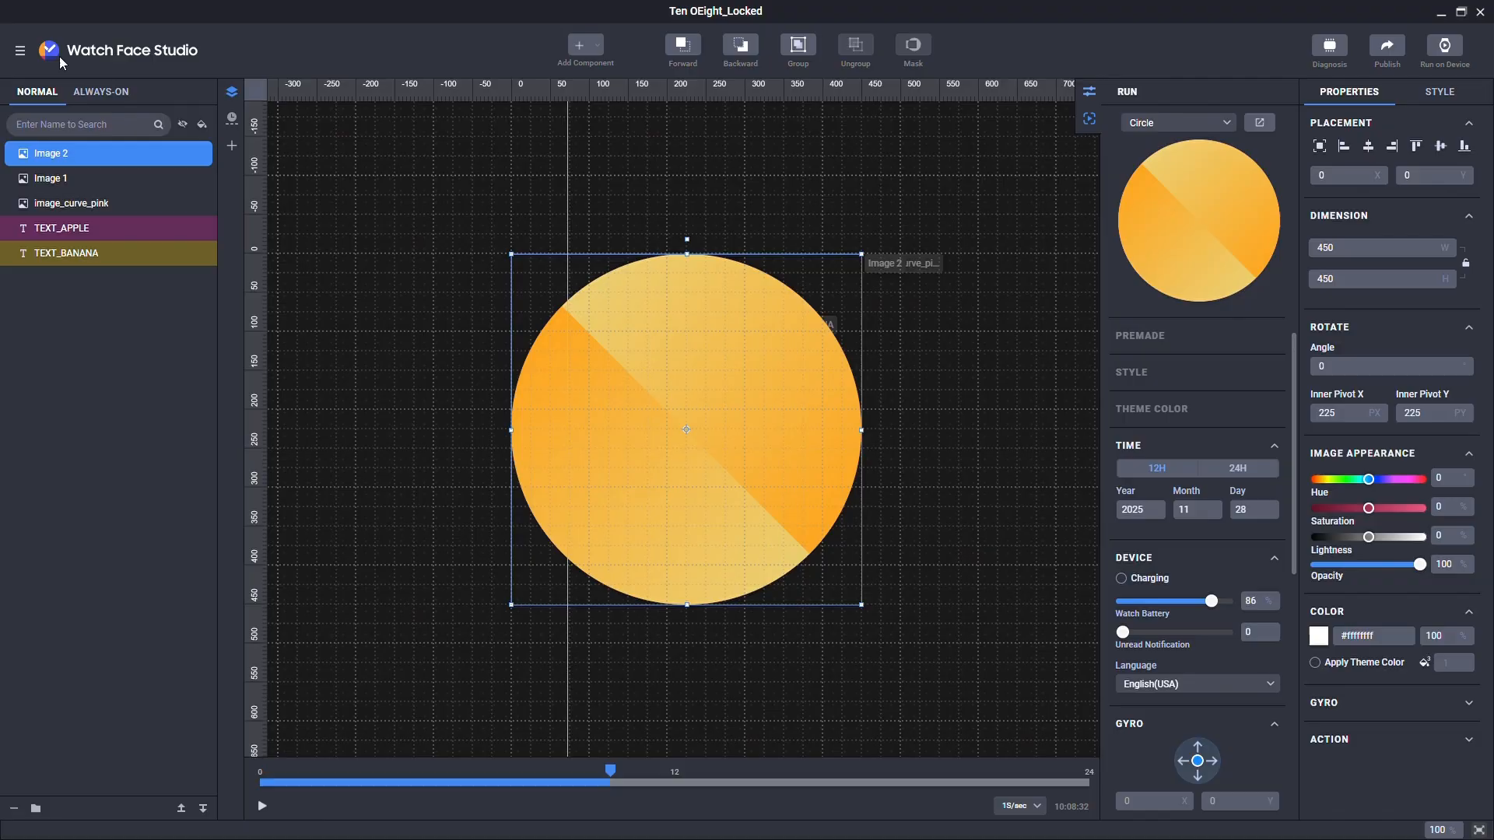
# Step: Set grid Subdivisions to 3 and Gridline Every to 60 pixels in Preferences
pyautogui.click(20, 49)
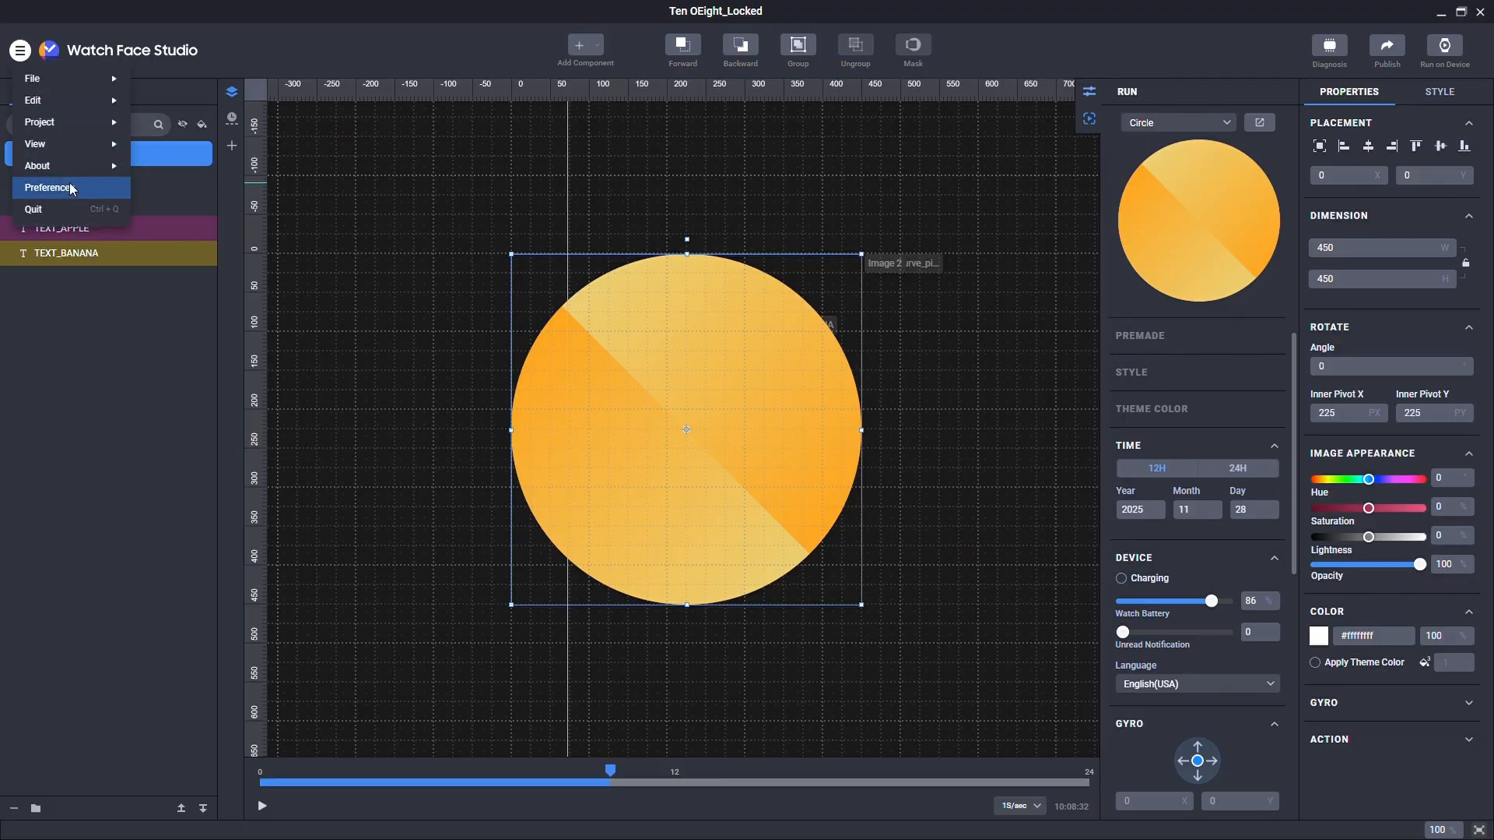
pyautogui.click(62, 178)
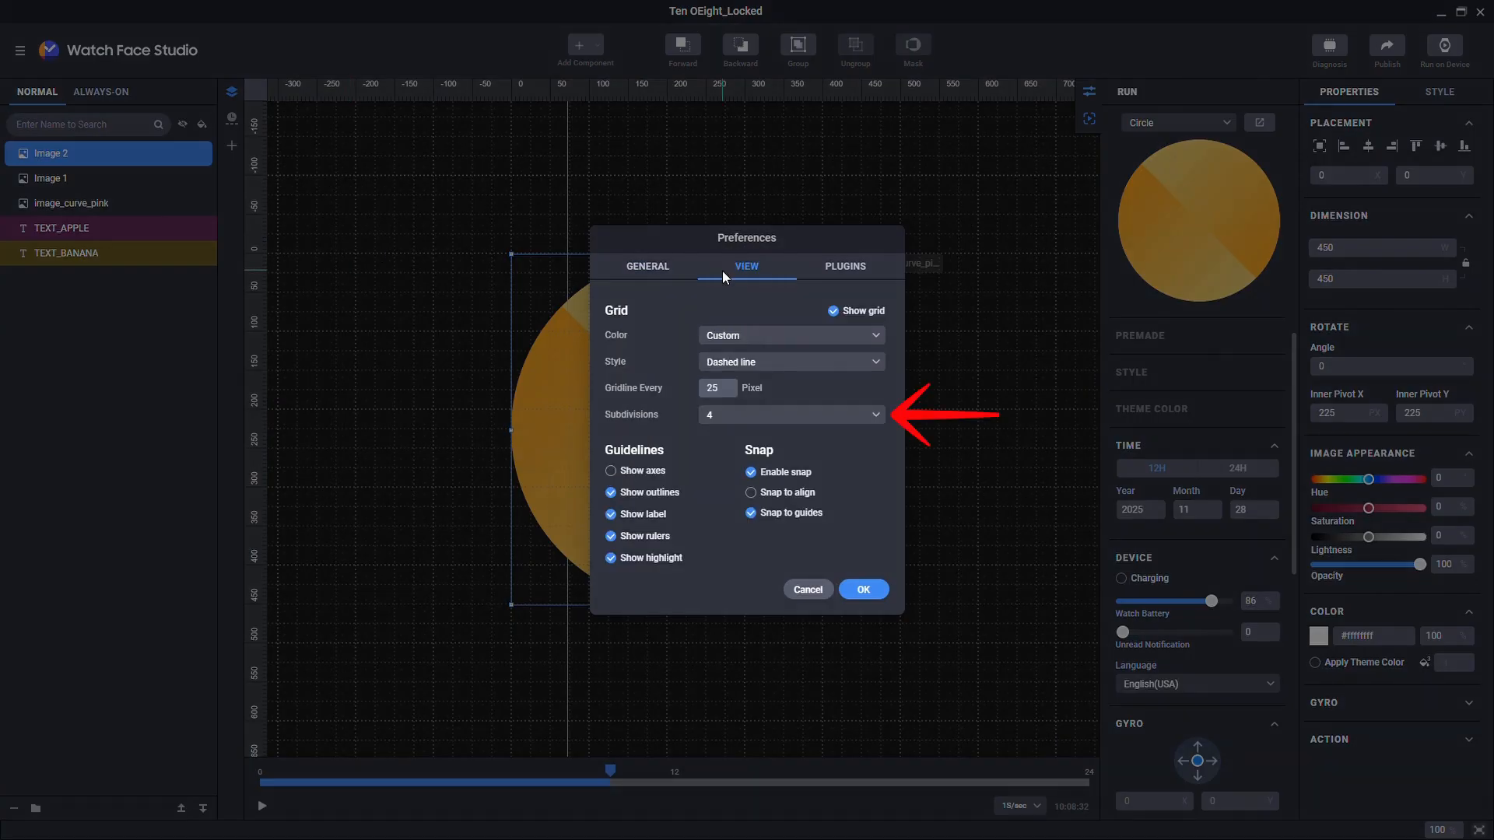
pyautogui.click(748, 421)
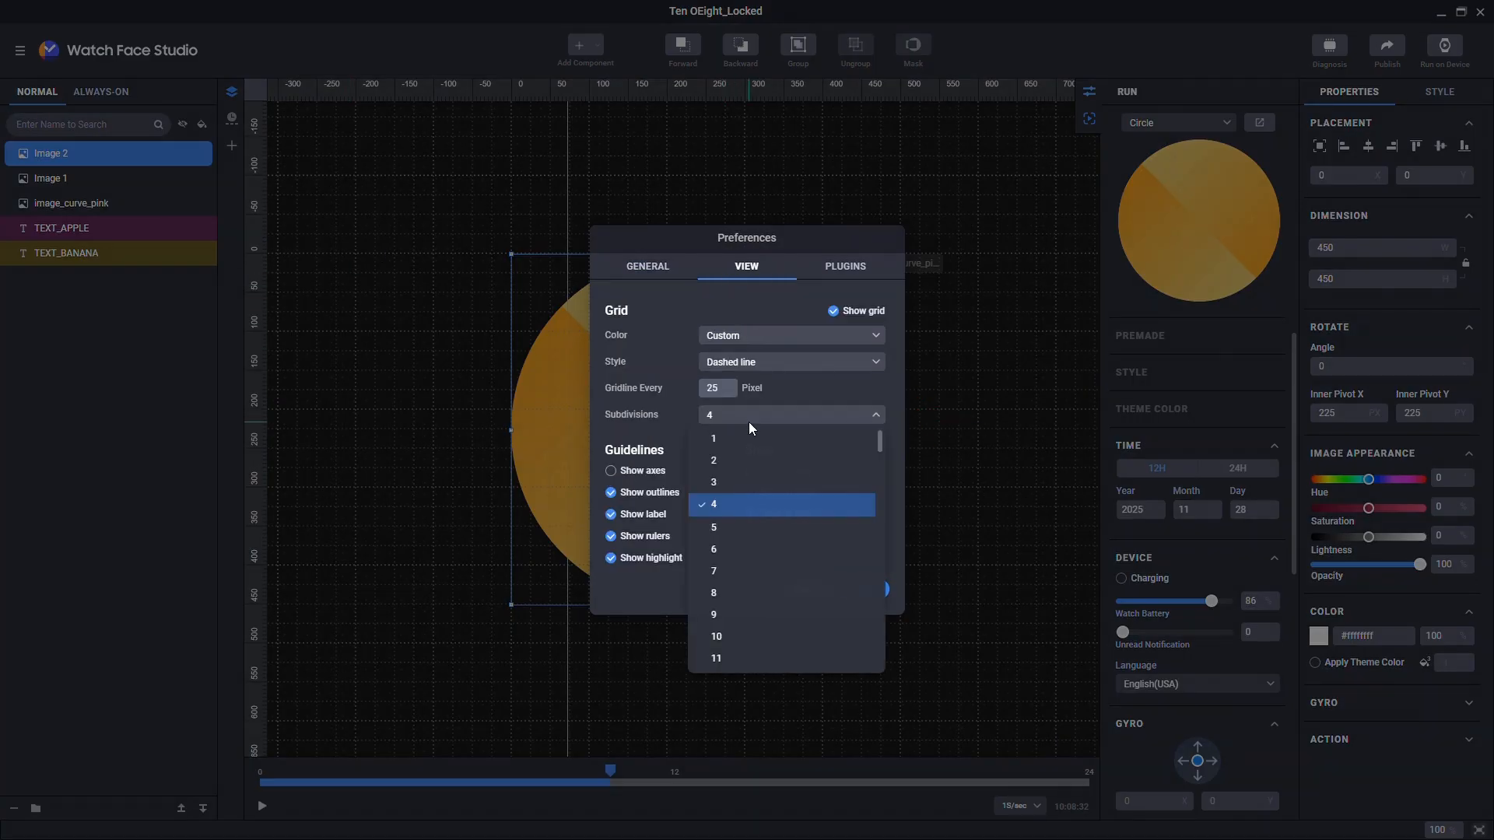
pyautogui.click(736, 480)
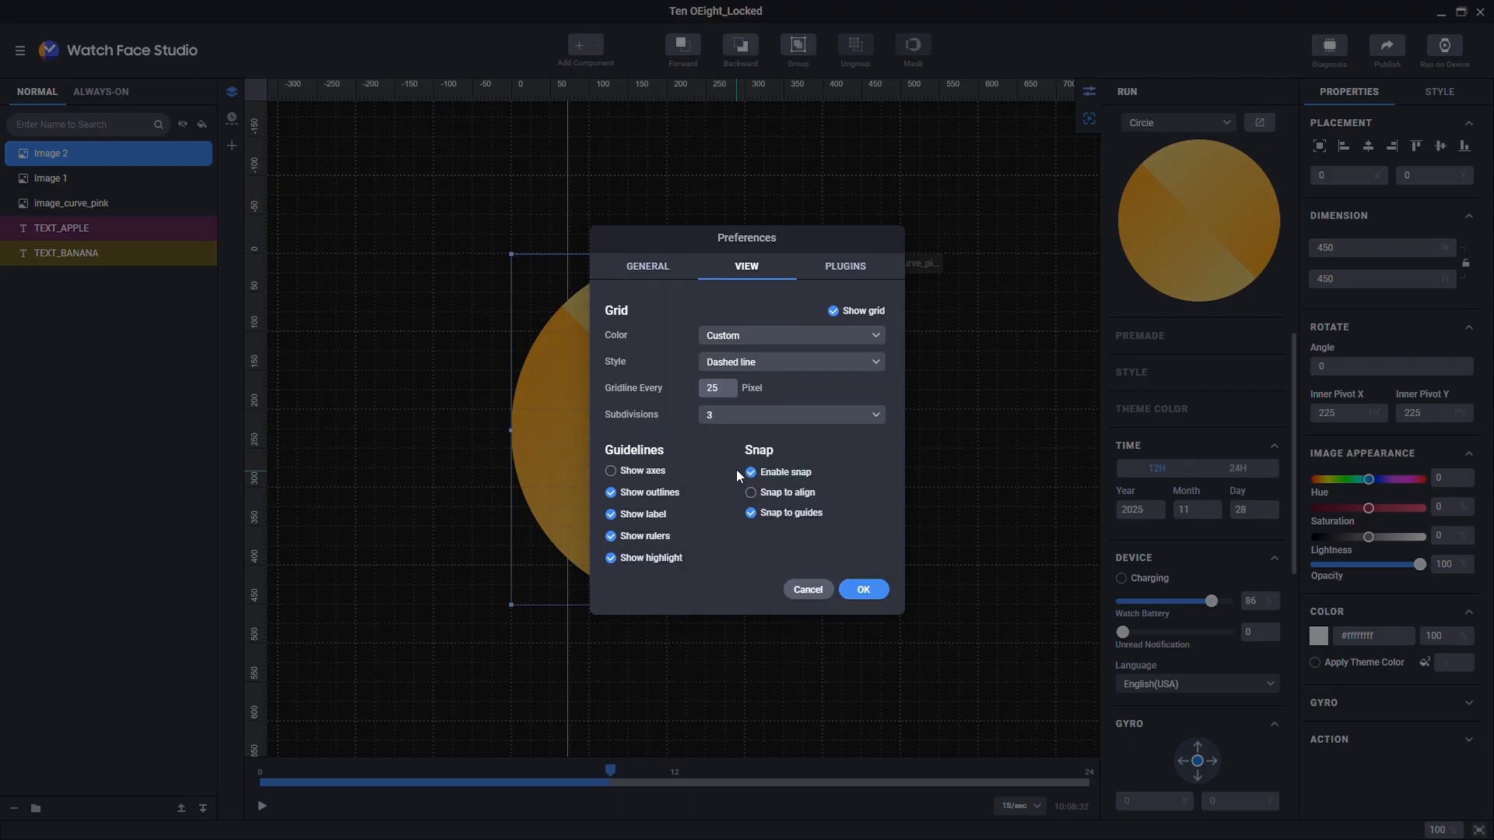
pyautogui.doubleClick(721, 391)
pyautogui.click(858, 584)
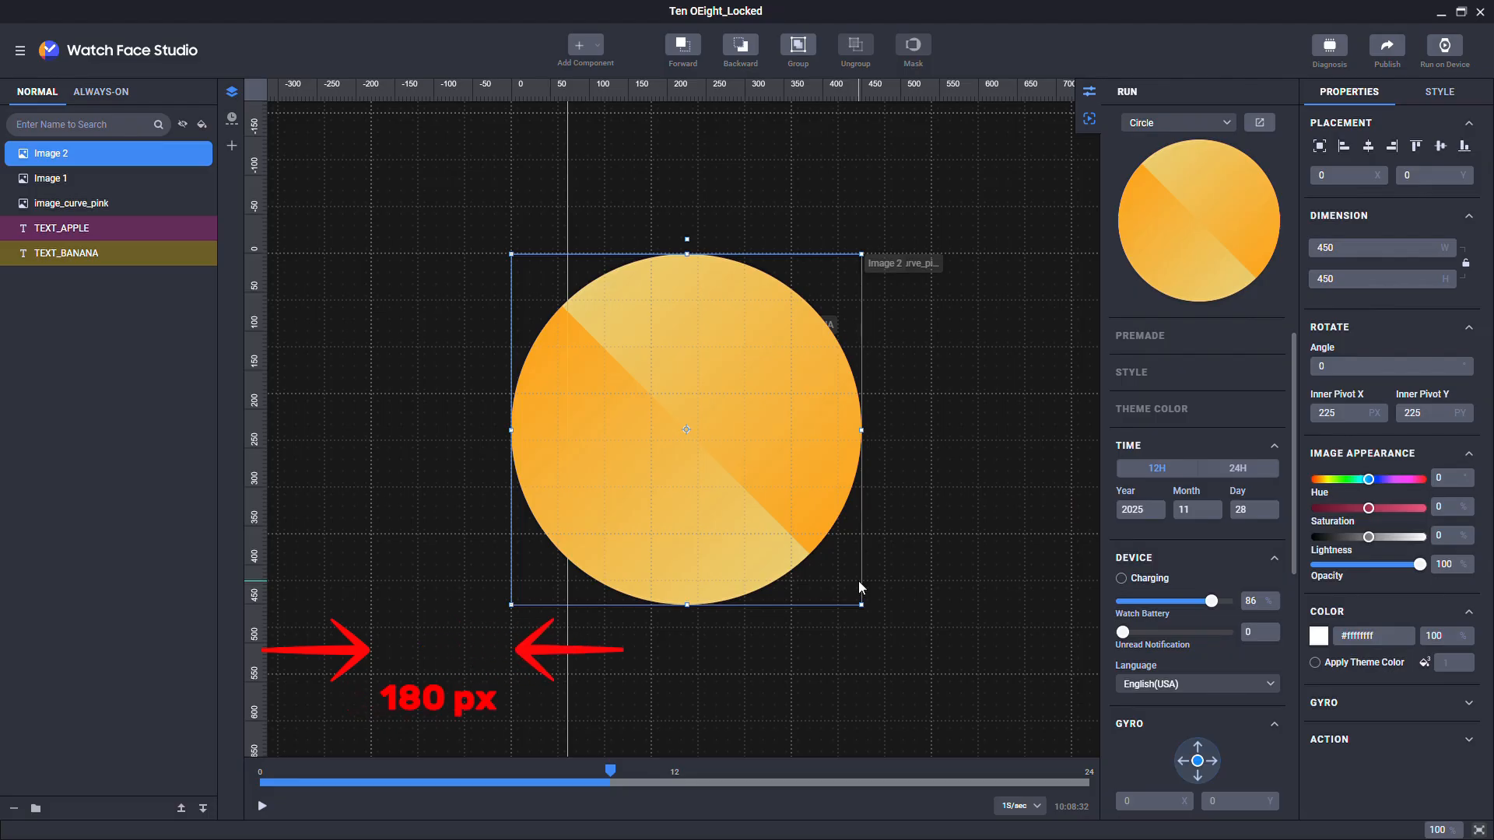
# Step: Uncheck Show Grid in the View menu to hide the grid
pyautogui.click(20, 50)
pyautogui.moveTo(55, 147)
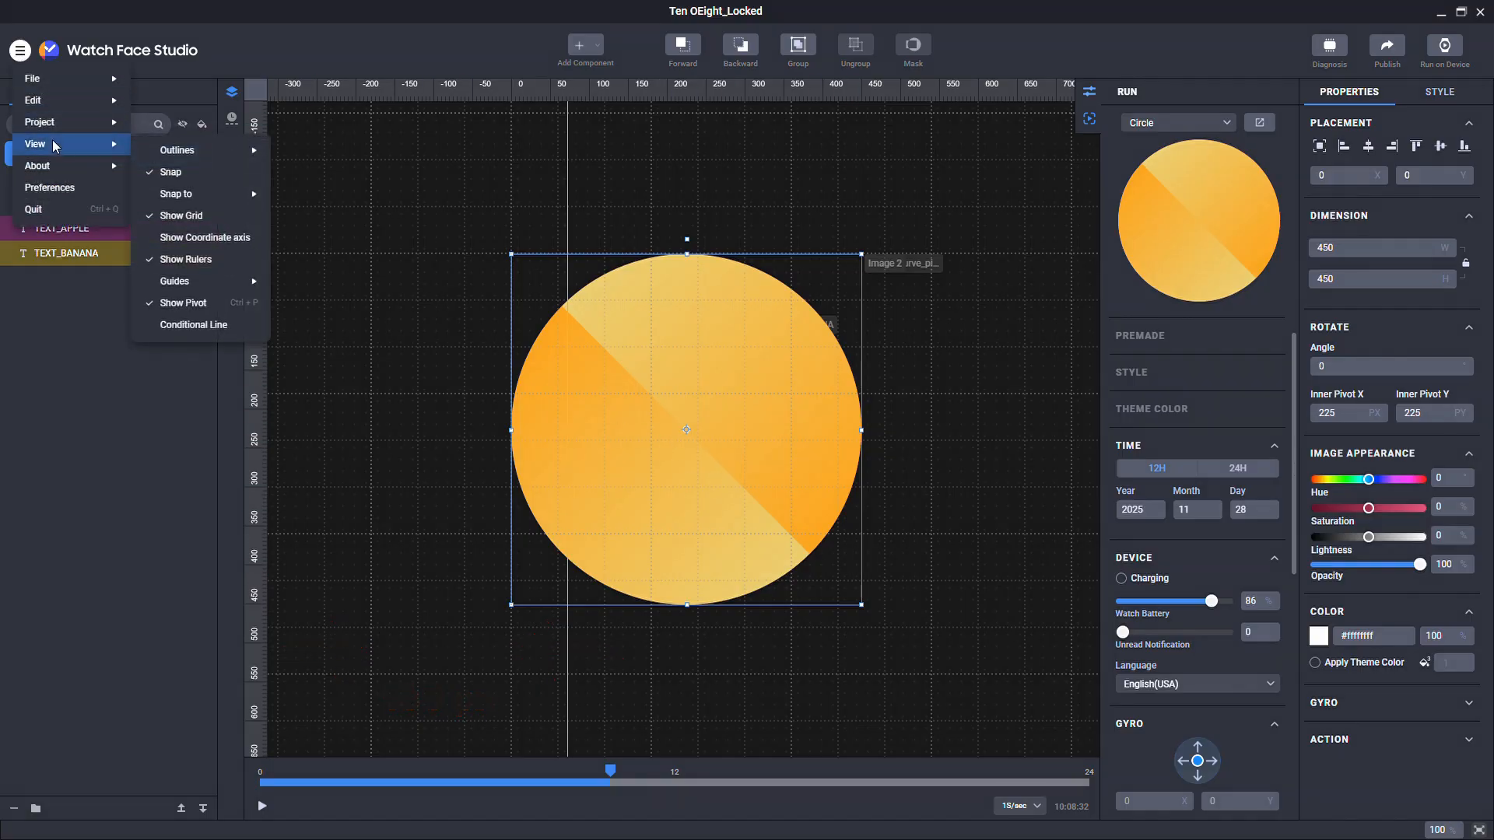
pyautogui.click(197, 217)
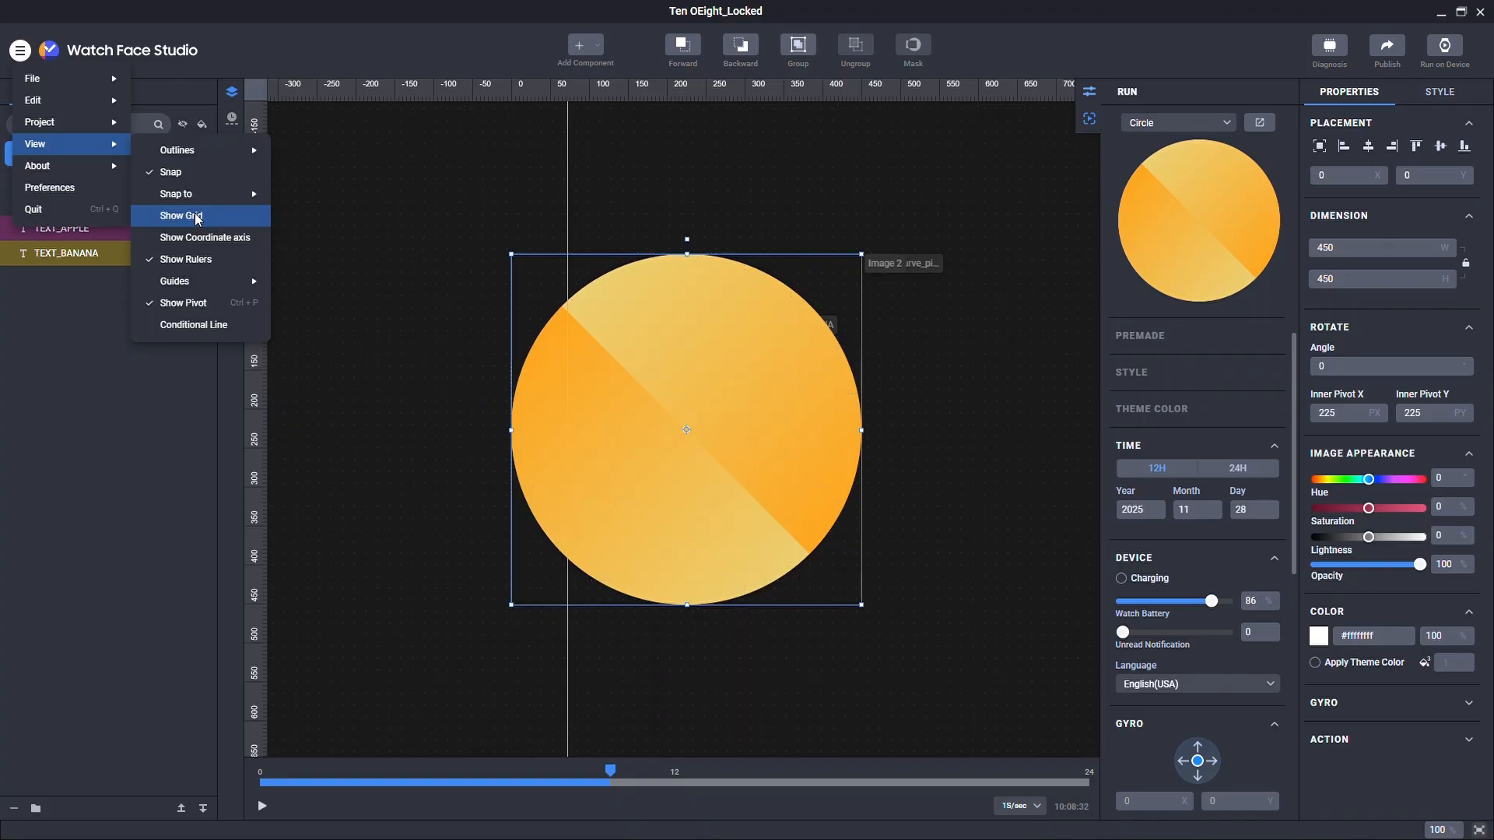